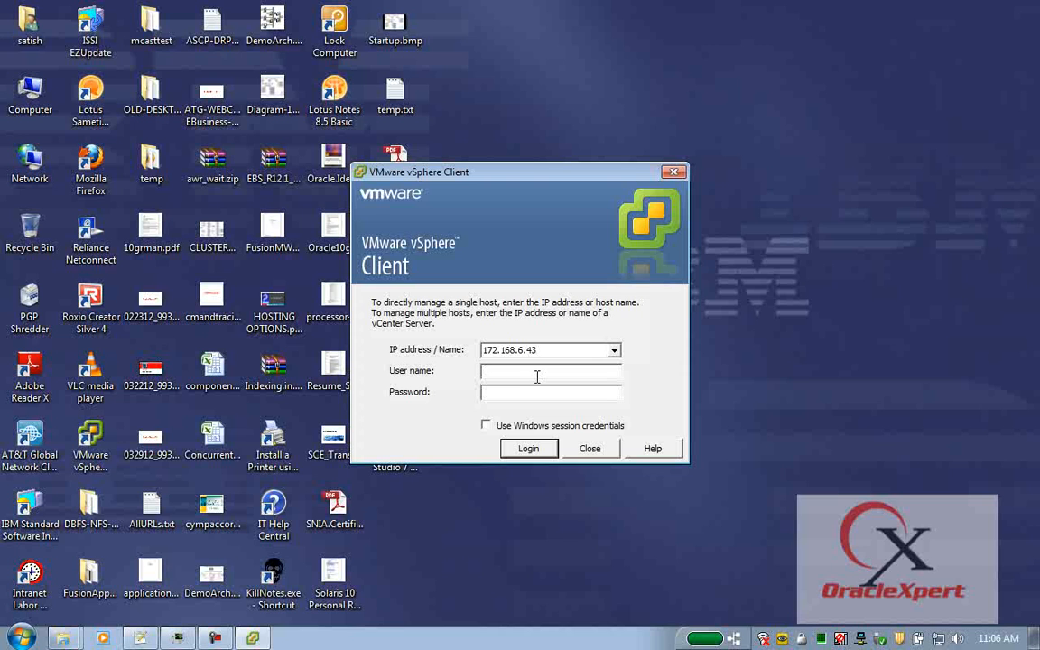
Log in to host 172.168.6.43 as root with the account password.
{"action": "type", "text": "root"}
{"action": "key", "text": "Tab"}
{"action": "type", "text": "********"}
{"action": "key", "text": "Return"}
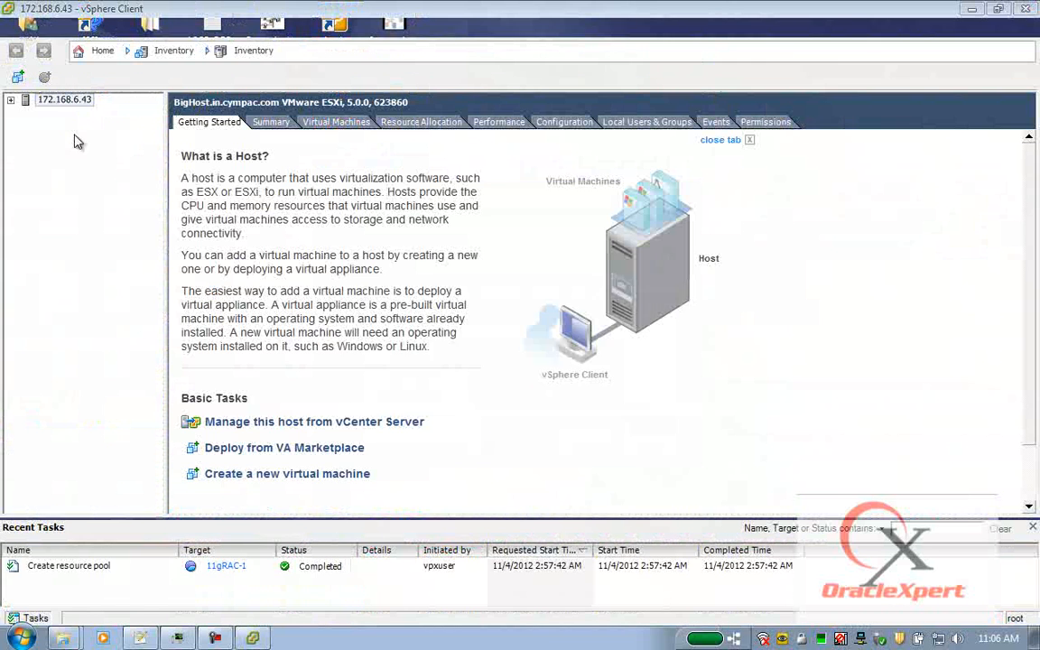
Dismiss the connection warning, expand the host and 11gRAC-1, and widen the inventory tree pane.
{"action": "left_click", "coordinate": [669, 388]}
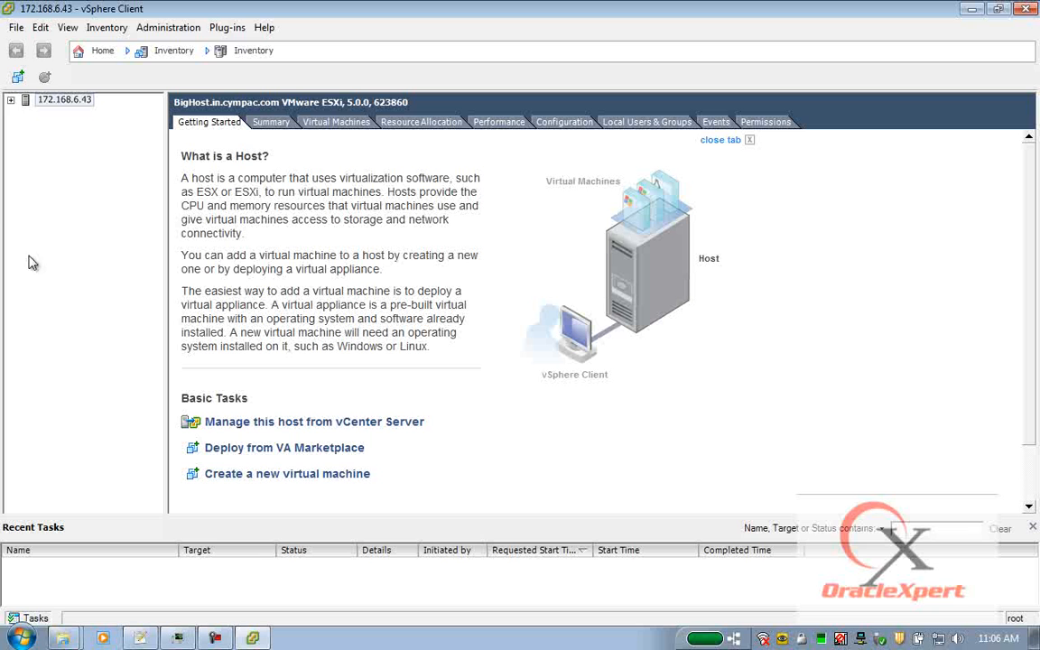
{"action": "left_click", "coordinate": [11, 99]}
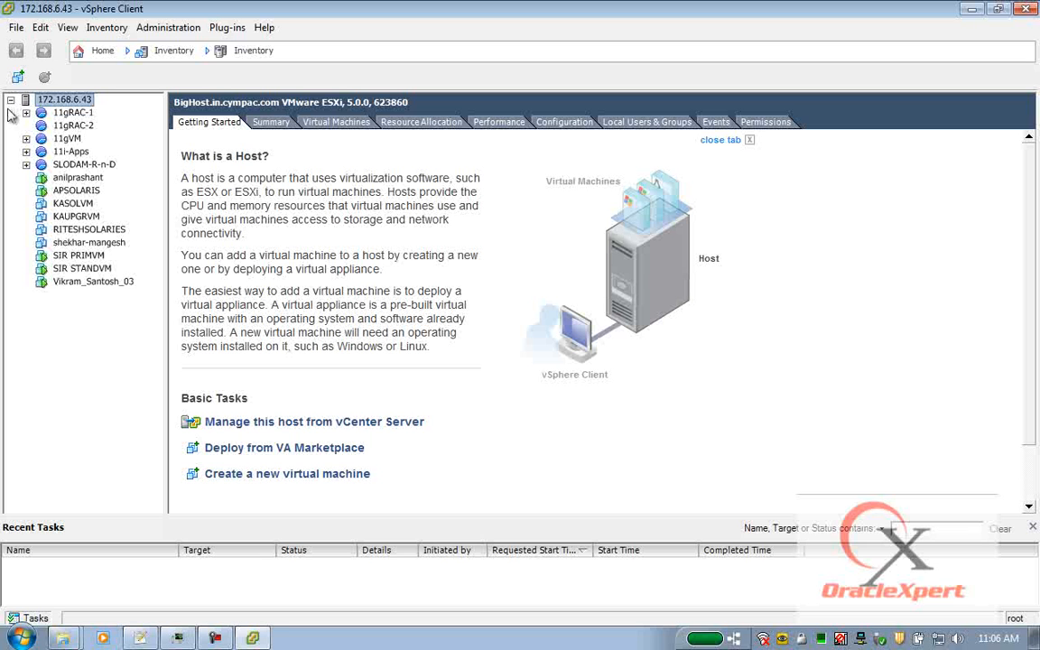
{"action": "left_click", "coordinate": [71, 113]}
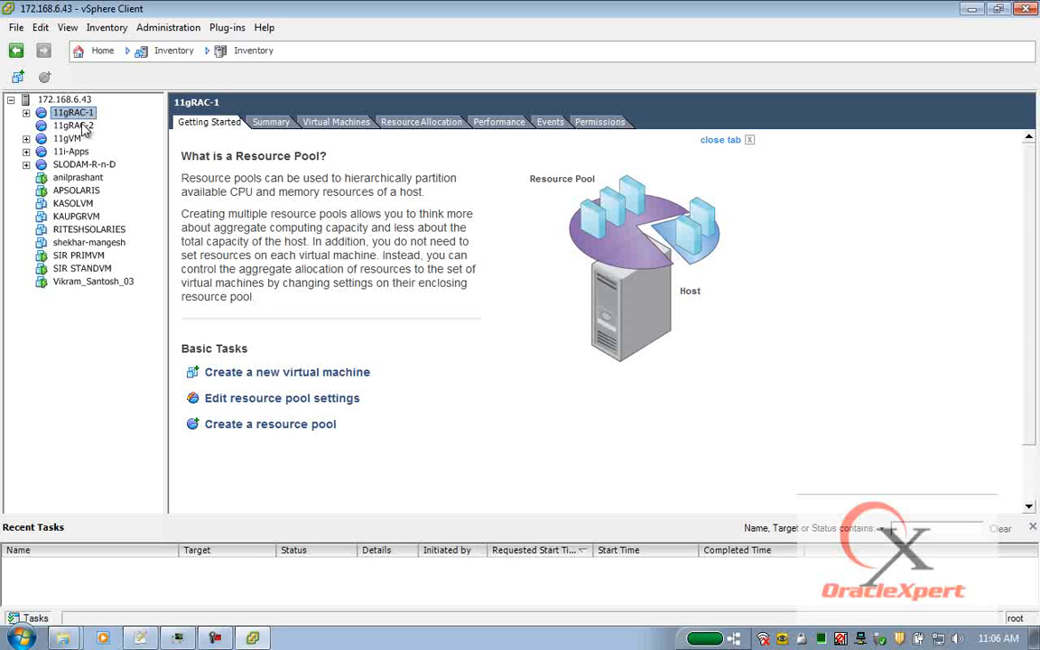
{"action": "left_click", "coordinate": [77, 125]}
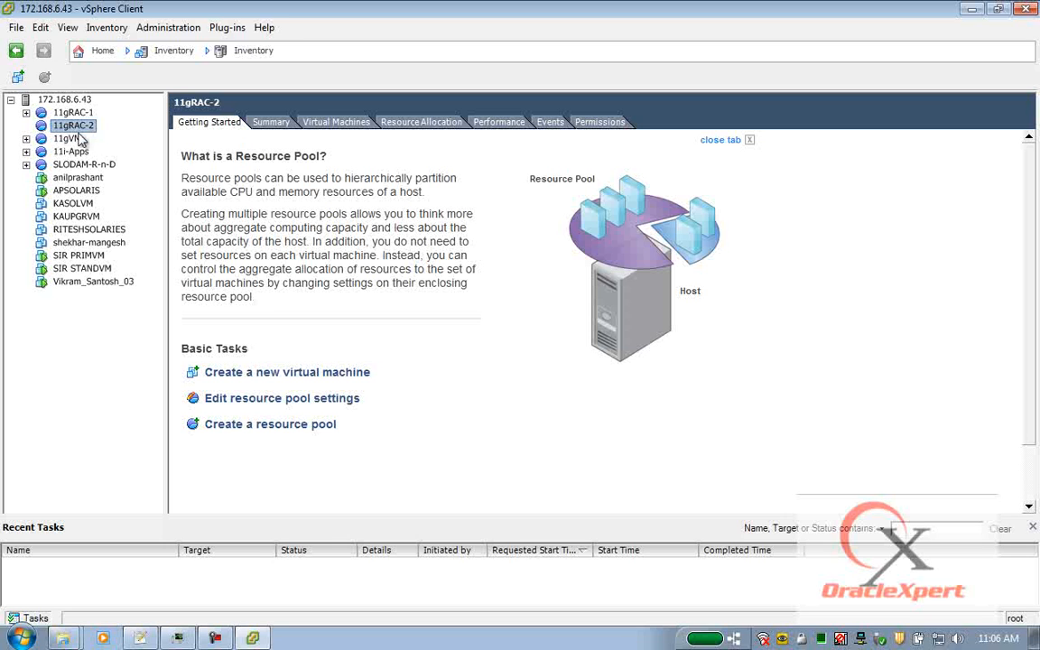
{"action": "left_click", "coordinate": [26, 113]}
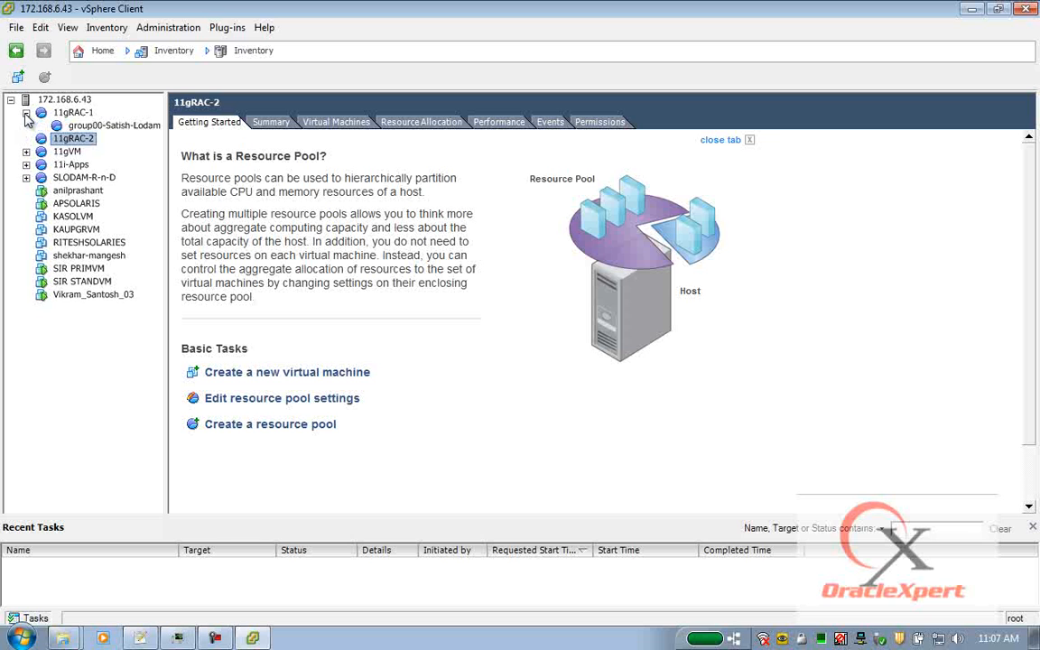
{"action": "left_click", "coordinate": [72, 113]}
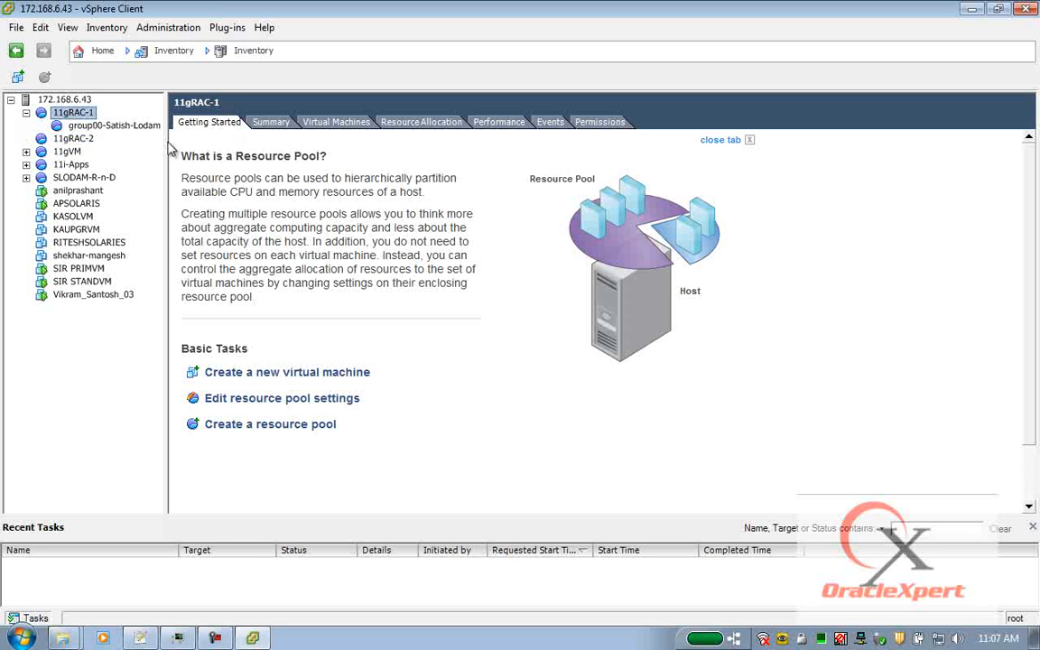
{"action": "left_click_drag", "start_coordinate": [166, 146], "coordinate": [262, 146]}
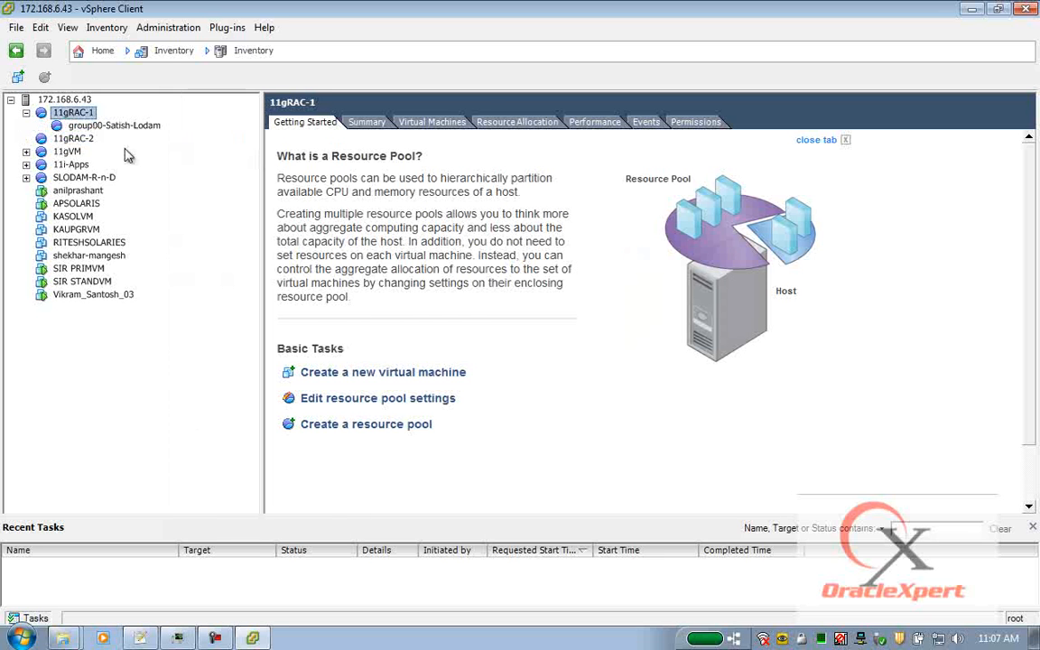
Check the 11gRAC-1 actions and the host, then select the child pool under 11gRAC-1.
{"action": "left_click", "coordinate": [115, 125]}
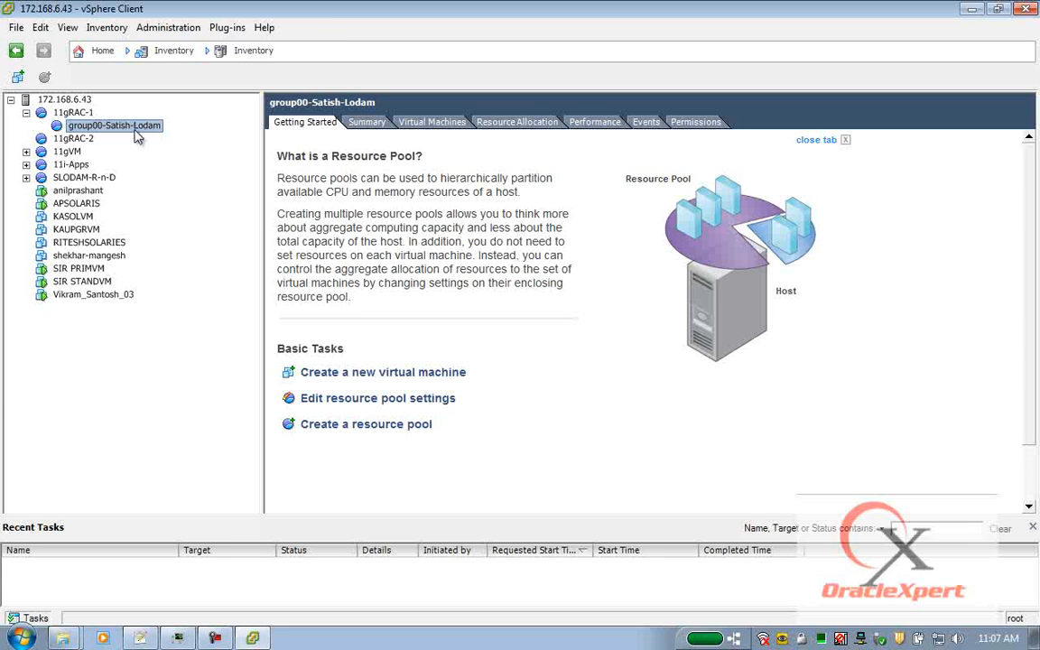
{"action": "left_click", "coordinate": [86, 114]}
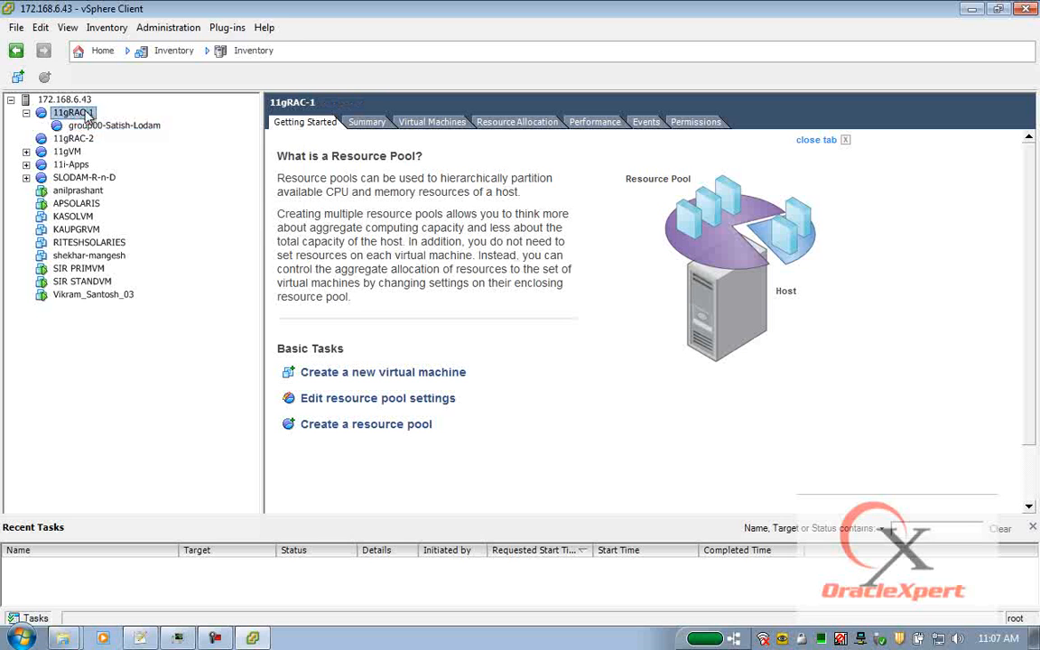
{"action": "right_click", "coordinate": [87, 118]}
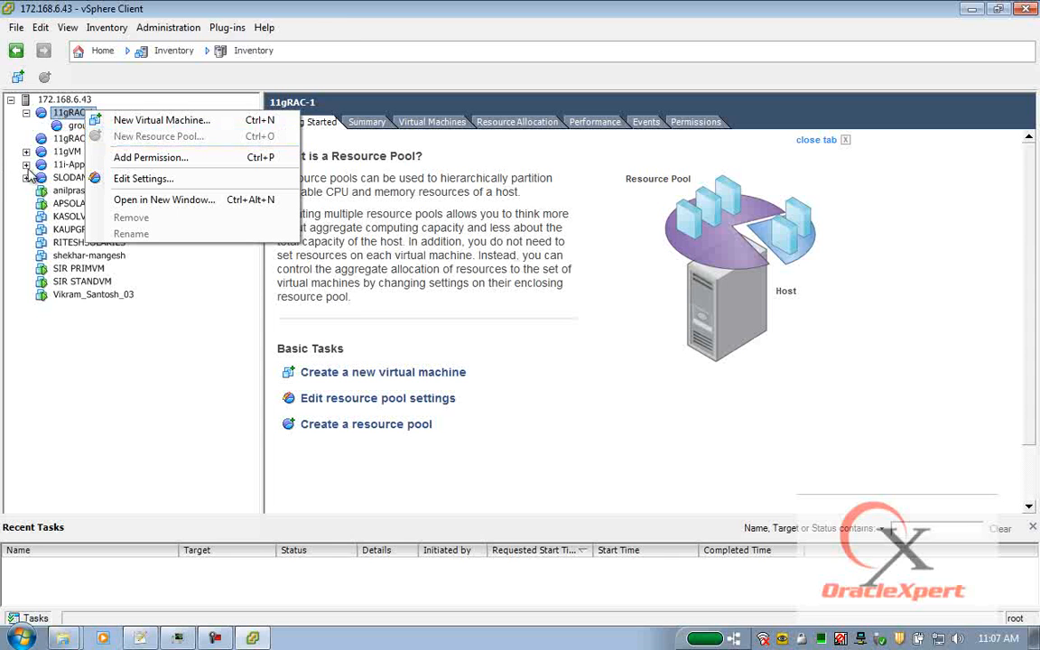
{"action": "left_click", "coordinate": [72, 117]}
{"action": "left_click", "coordinate": [67, 100]}
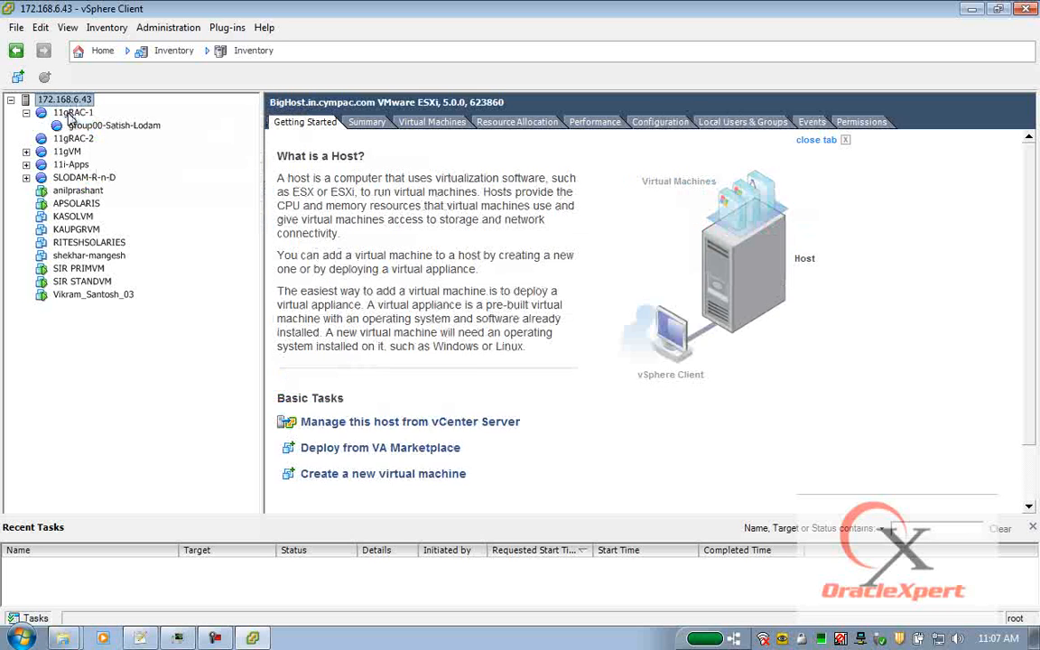
{"action": "left_click", "coordinate": [71, 112]}
{"action": "right_click", "coordinate": [72, 113]}
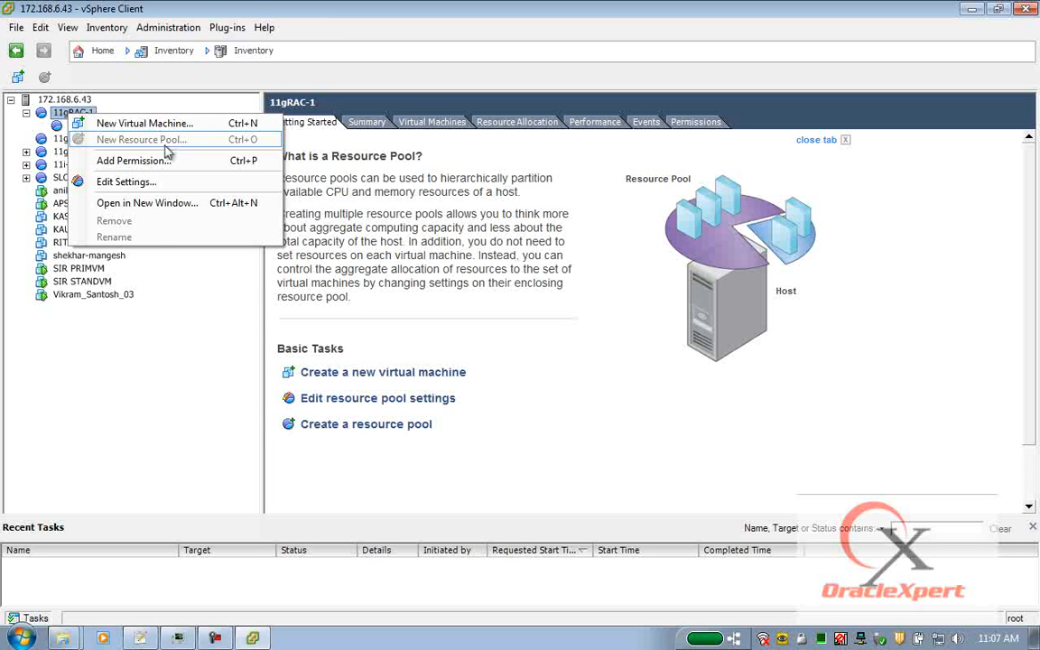
{"action": "left_click", "coordinate": [115, 128]}
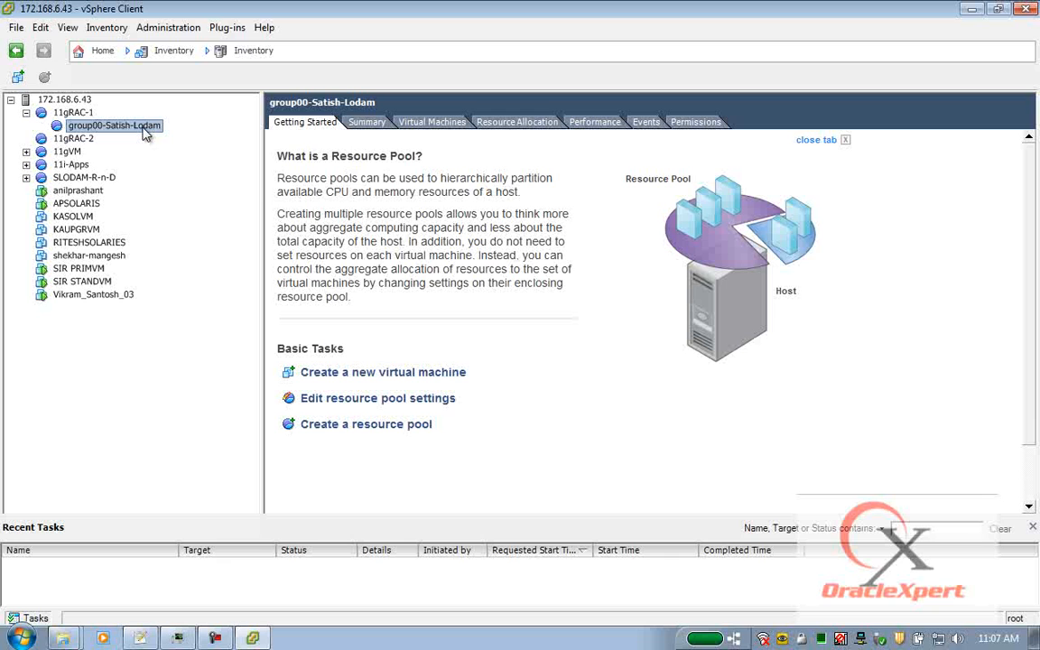
Start a Custom new virtual machine in the child resource pool.
{"action": "right_click", "coordinate": [147, 133]}
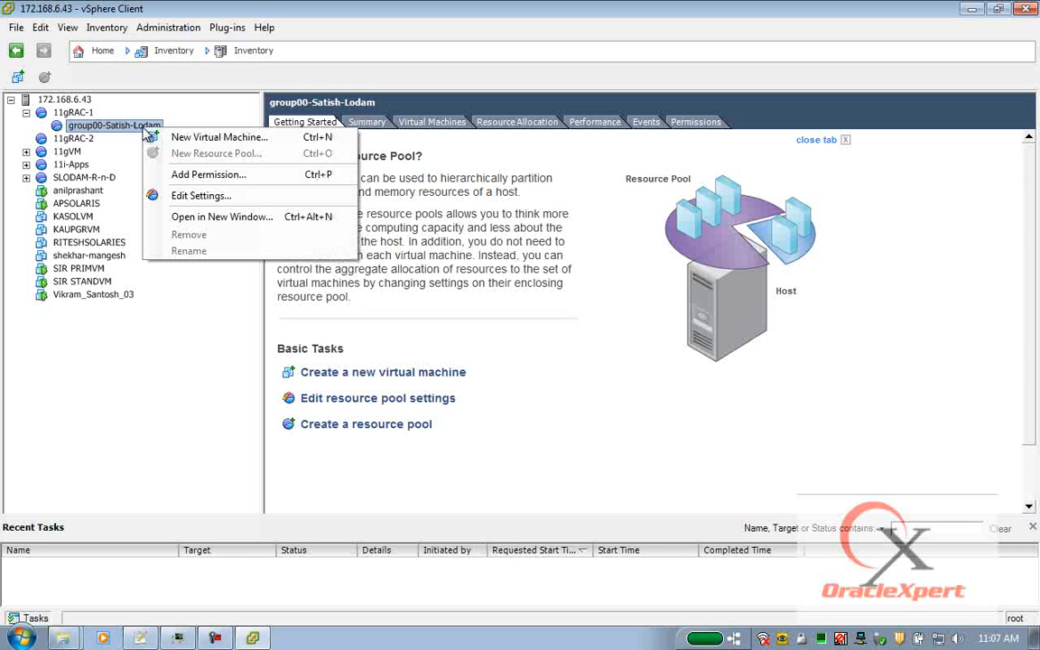
{"action": "left_click", "coordinate": [228, 140]}
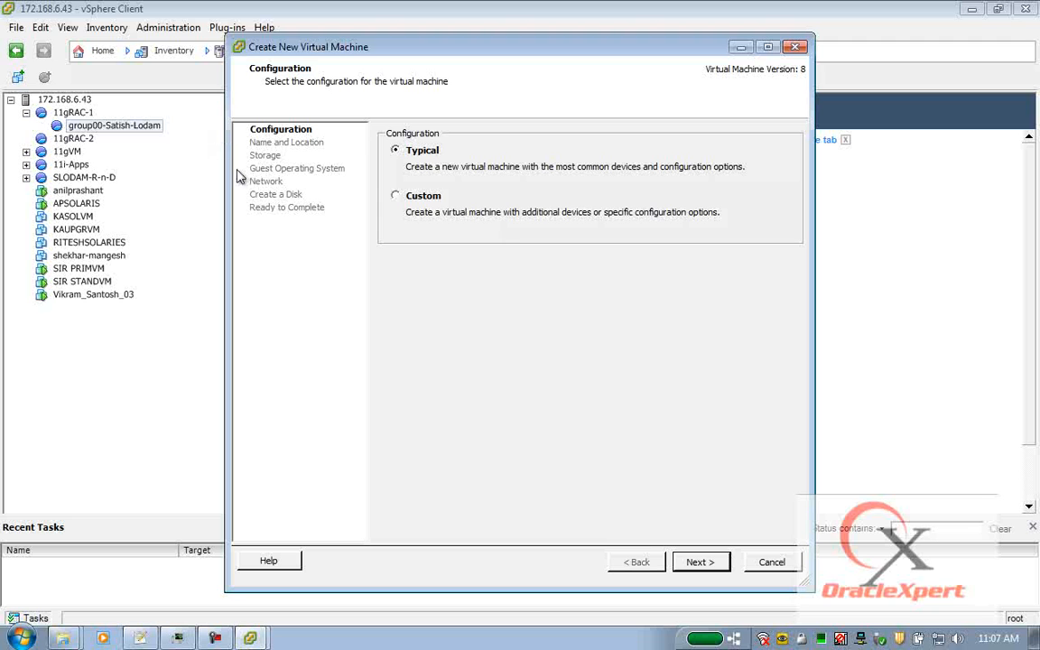
{"action": "left_click", "coordinate": [410, 204]}
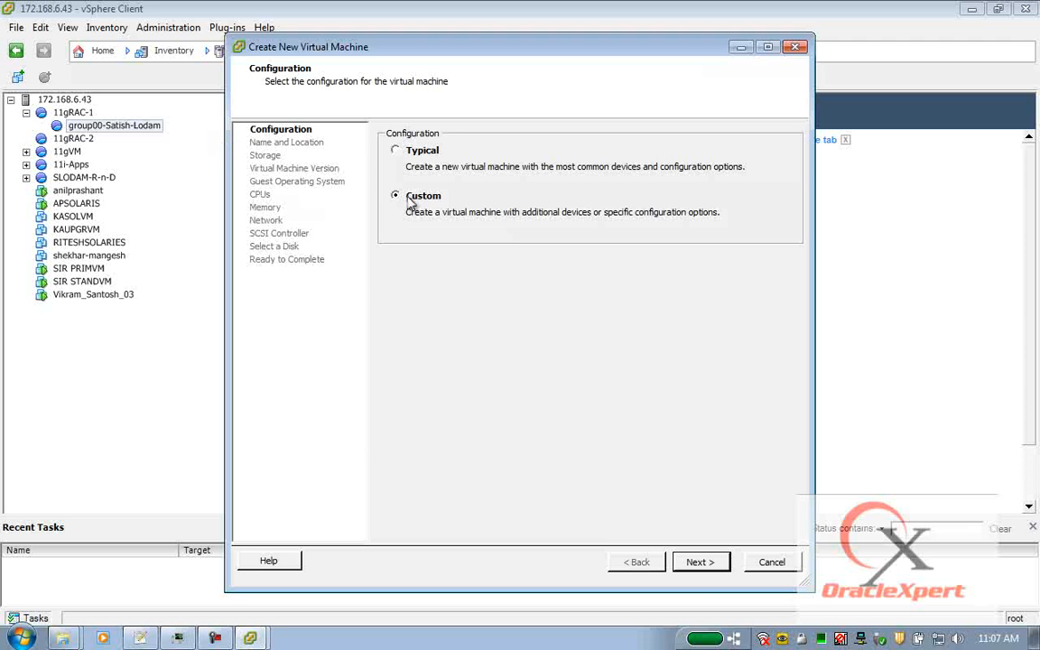
{"action": "left_click", "coordinate": [704, 566]}
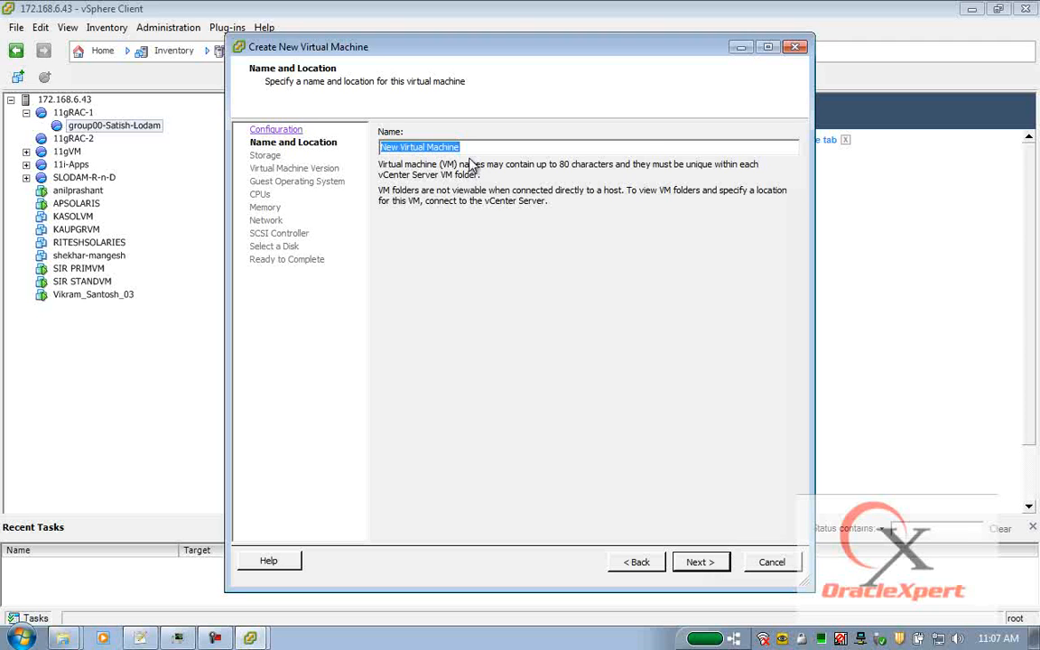
Name the new virtual machine sl-dns and continue.
{"action": "type", "text": "sl-db"}
{"action": "key", "text": "BackSpace"}
{"action": "key", "text": "BackSpace"}
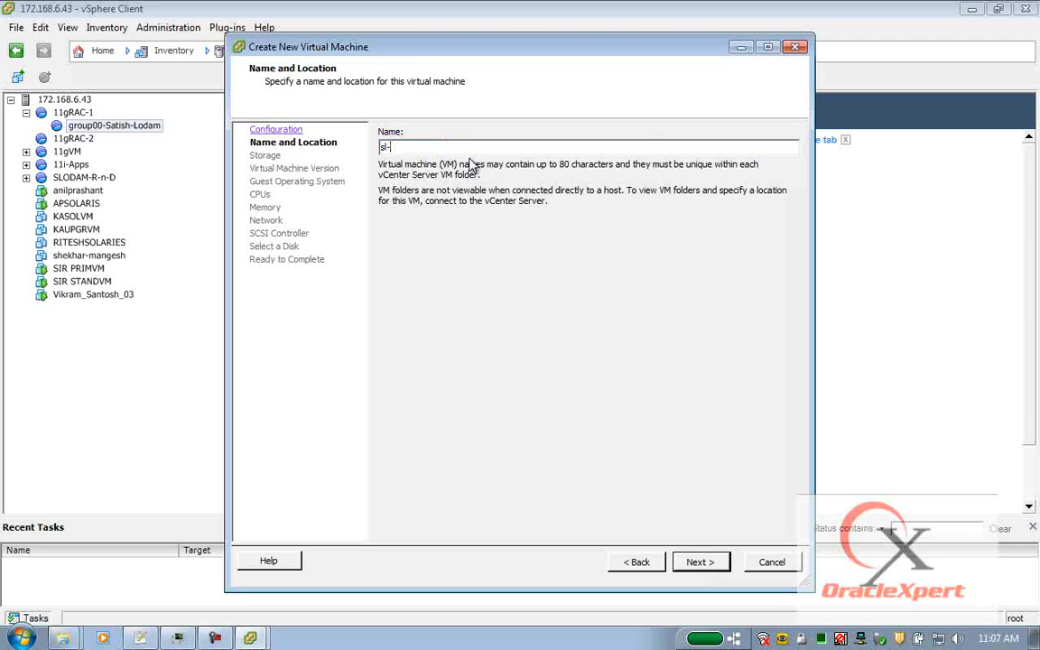
{"action": "type", "text": "dns"}
{"action": "left_click", "coordinate": [701, 562]}
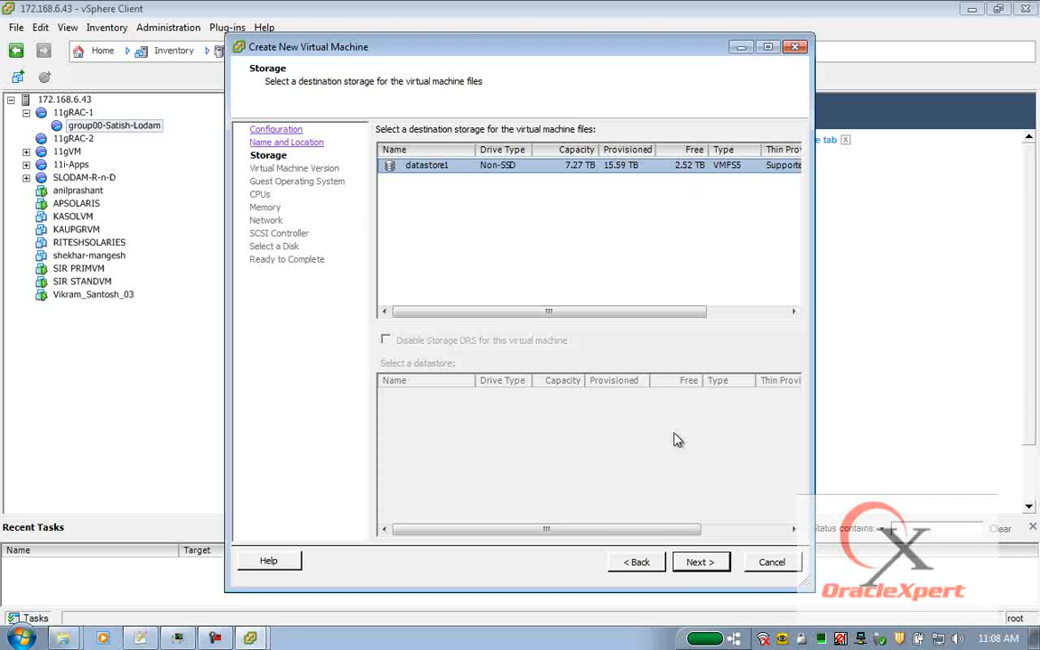
Keep datastore1 and VM version 8, and set the guest OS to Red Hat Enterprise Linux 5 (64-bit).
{"action": "left_click", "coordinate": [698, 562]}
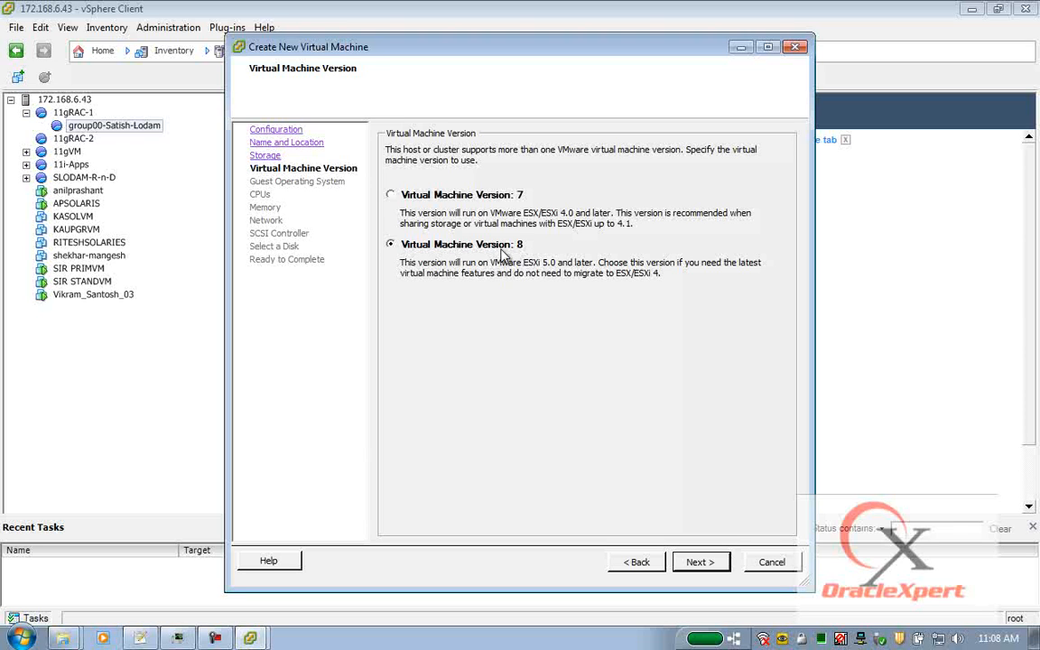
{"action": "left_click", "coordinate": [714, 562]}
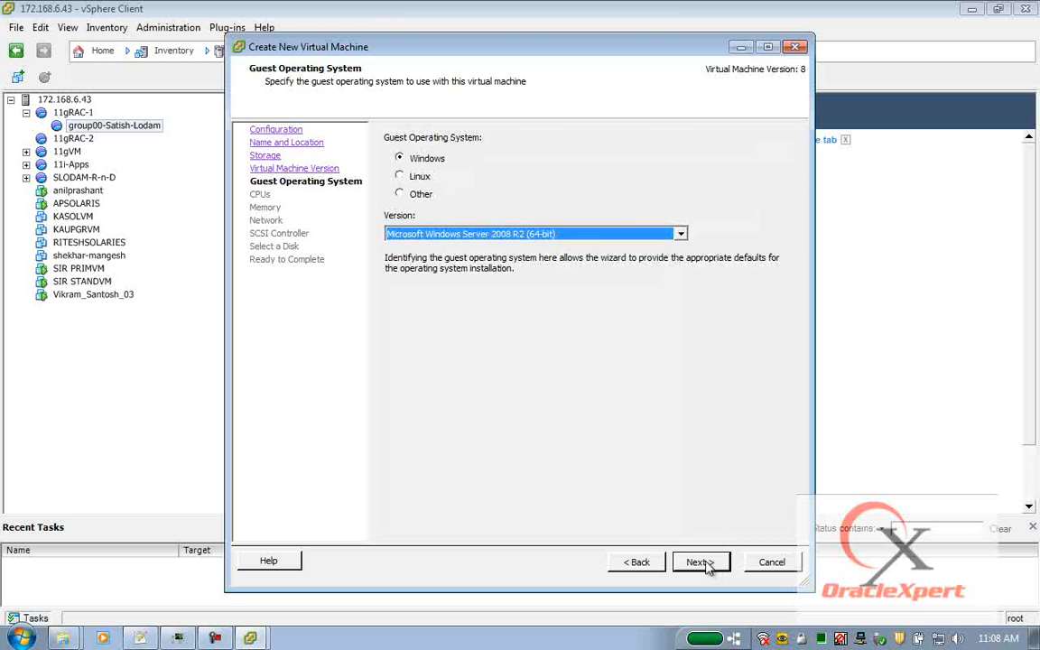
{"action": "left_click", "coordinate": [420, 183]}
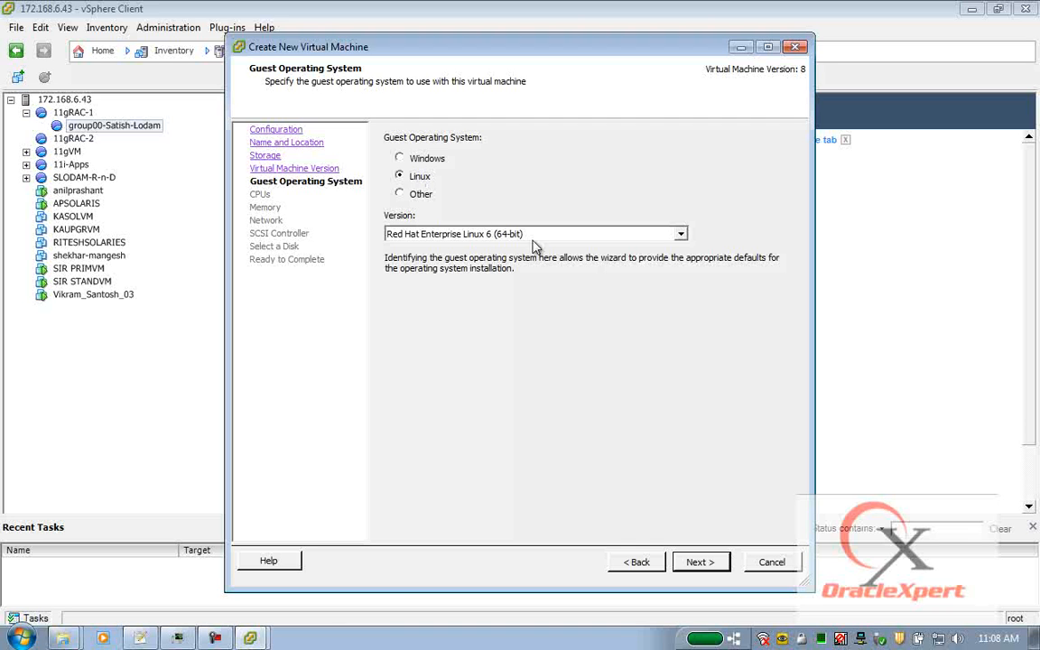
{"action": "left_click", "coordinate": [682, 234]}
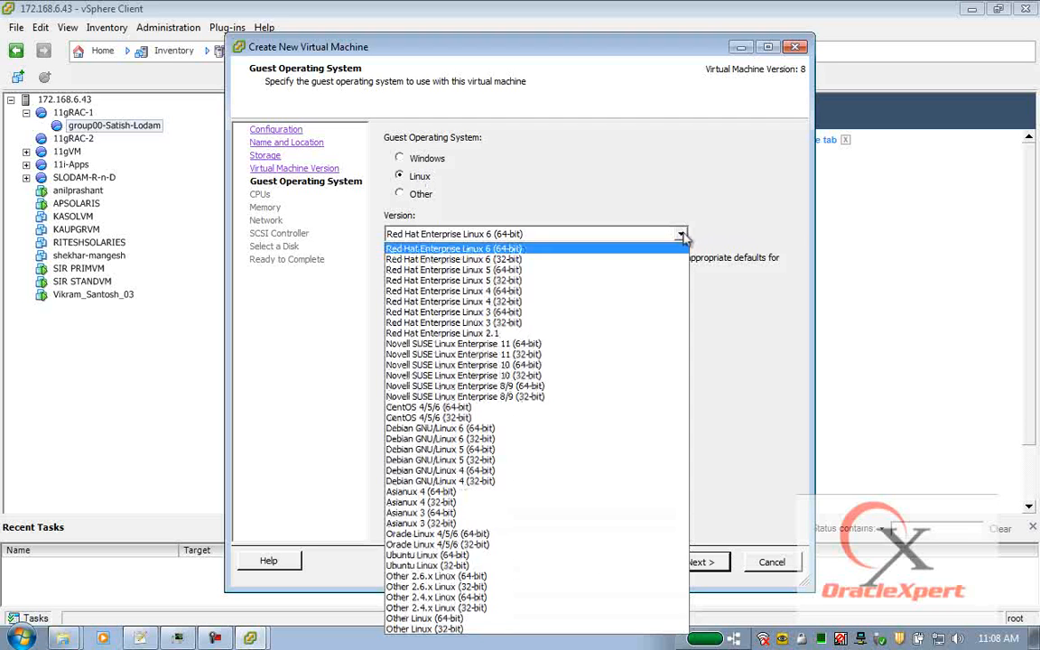
{"action": "left_click", "coordinate": [521, 270]}
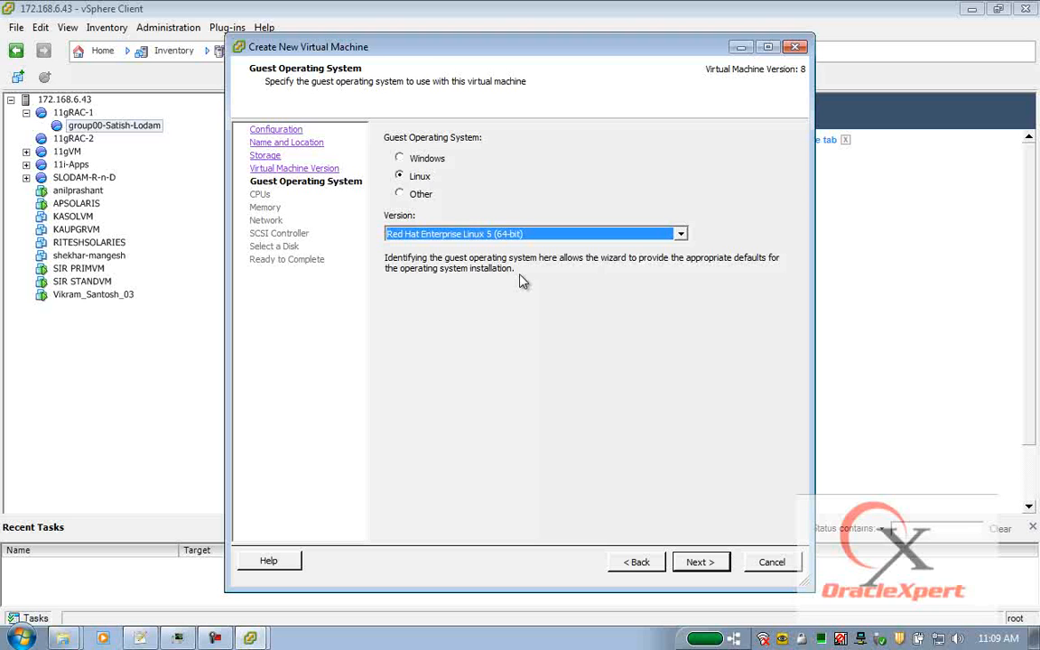
{"action": "left_click", "coordinate": [708, 570]}
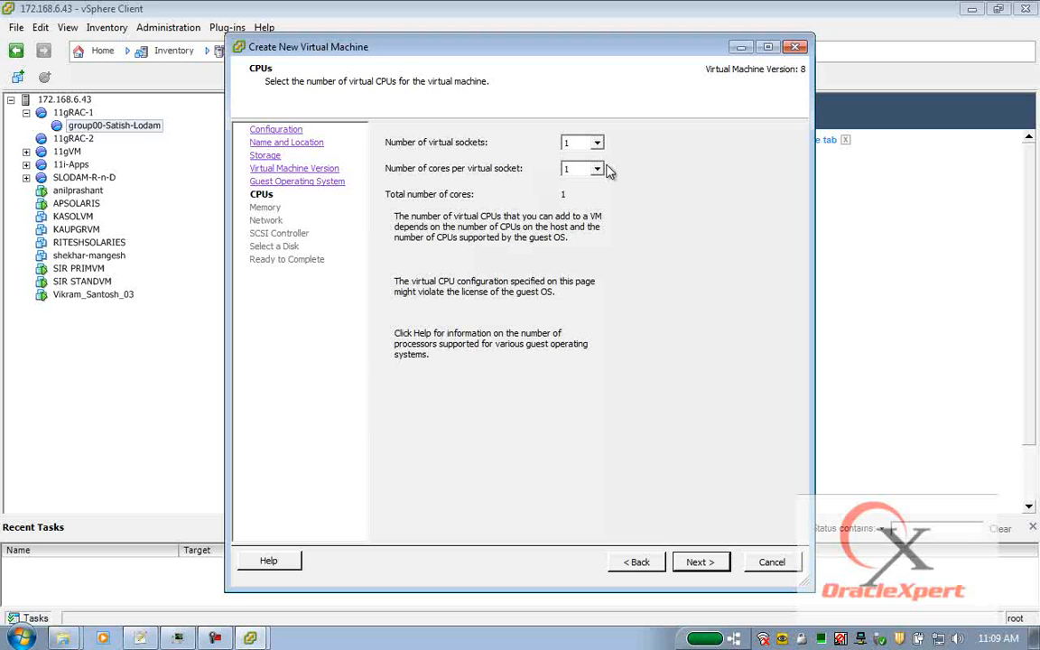
Keep 1 CPU, set memory to 2 GB, and keep one NIC on VM Network.
{"action": "left_click", "coordinate": [700, 562]}
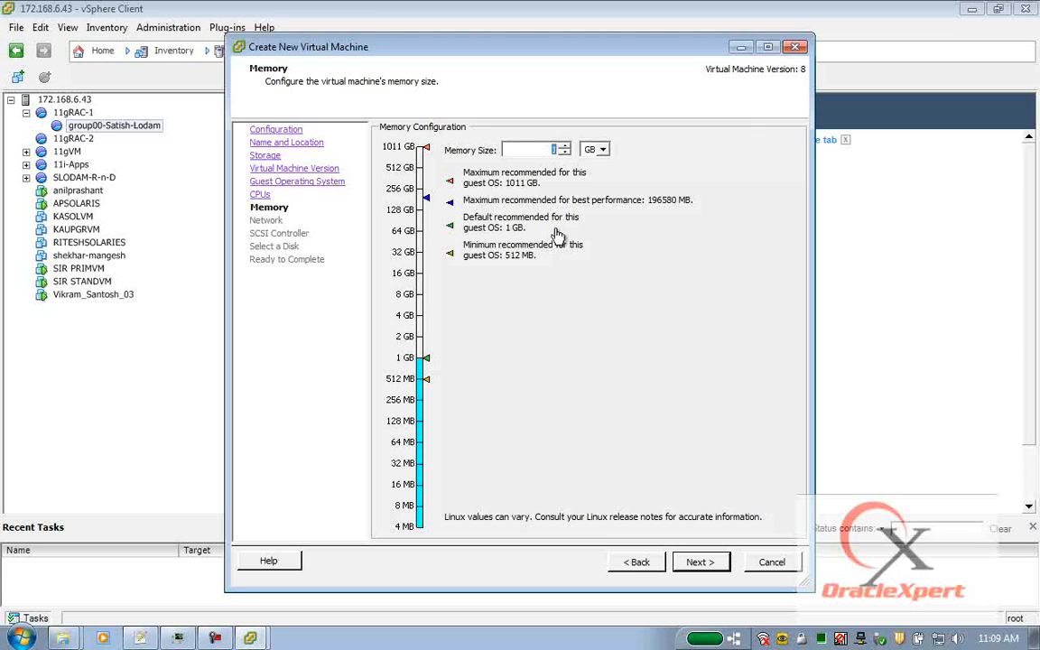
{"action": "type", "text": "2"}
{"action": "left_click", "coordinate": [695, 563]}
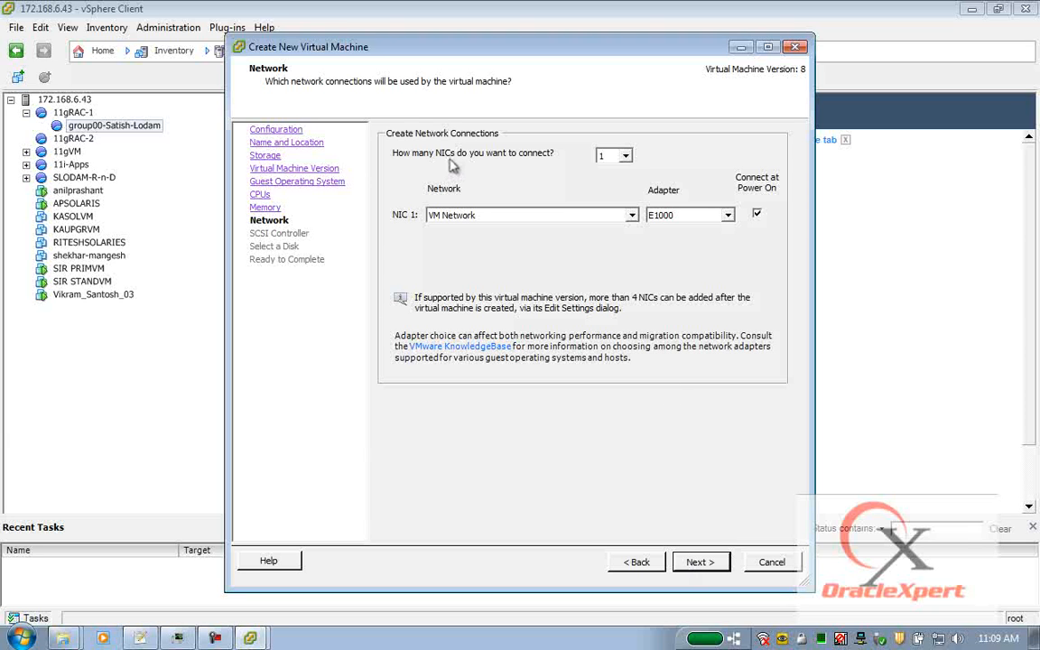
{"action": "left_click", "coordinate": [598, 158]}
{"action": "left_click", "coordinate": [698, 561]}
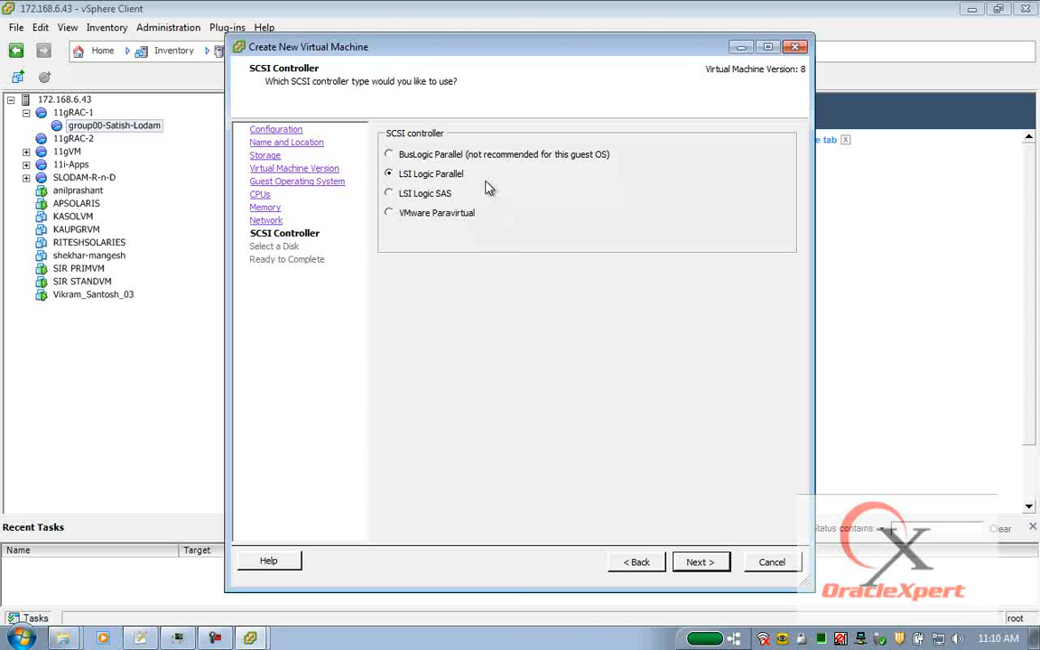
Keep the LSI Logic Parallel controller and create a new 80 GB thin-provisioned disk.
{"action": "left_click", "coordinate": [697, 560]}
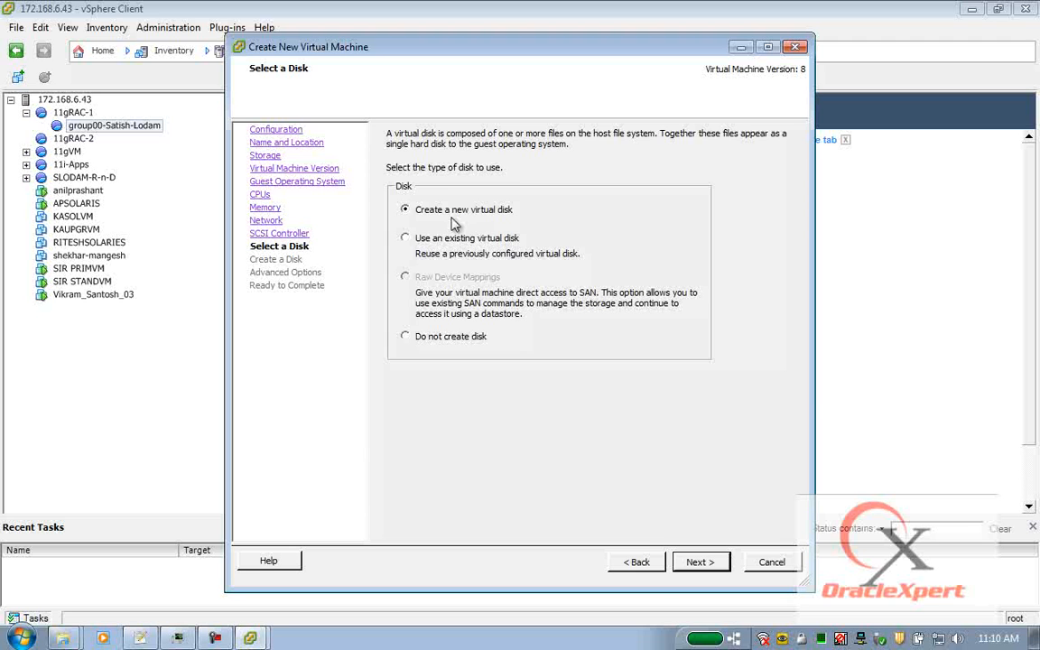
{"action": "left_click", "coordinate": [697, 562]}
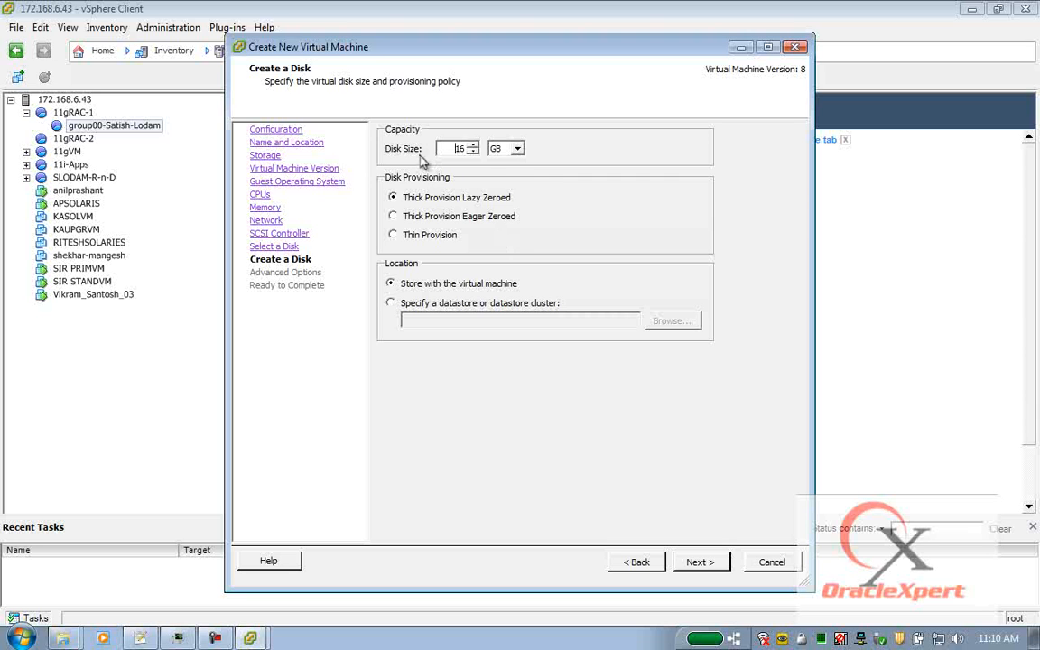
{"action": "double_click", "coordinate": [459, 148]}
{"action": "type", "text": "80"}
{"action": "left_click", "coordinate": [394, 237]}
Keep default advanced disk options and choose to edit sl-dns settings before completion.
{"action": "left_click", "coordinate": [703, 561]}
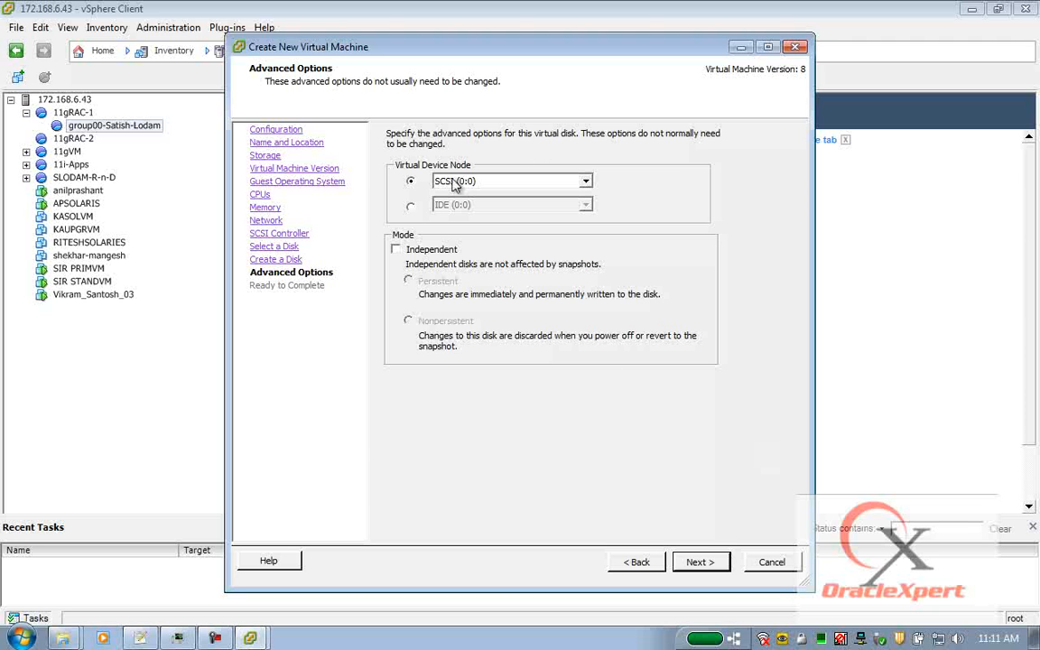
{"action": "left_click", "coordinate": [701, 562]}
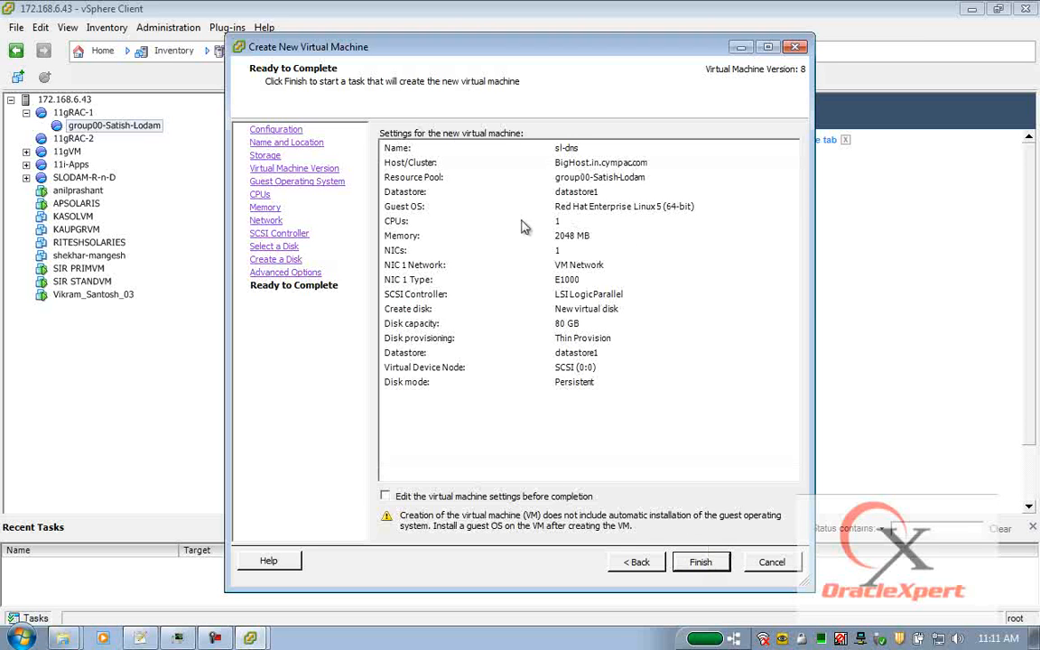
{"action": "left_click", "coordinate": [386, 497]}
{"action": "left_click", "coordinate": [714, 566]}
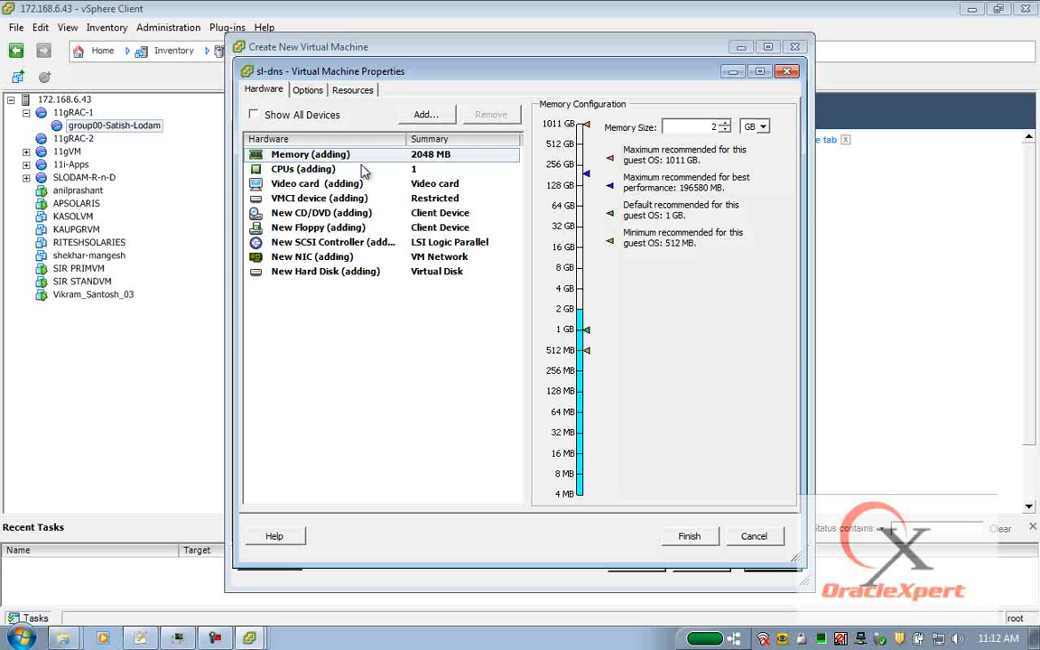
Review the hardware devices, remove the floppy drive, then check the NIC and 80 GB disk.
{"action": "left_click", "coordinate": [287, 172]}
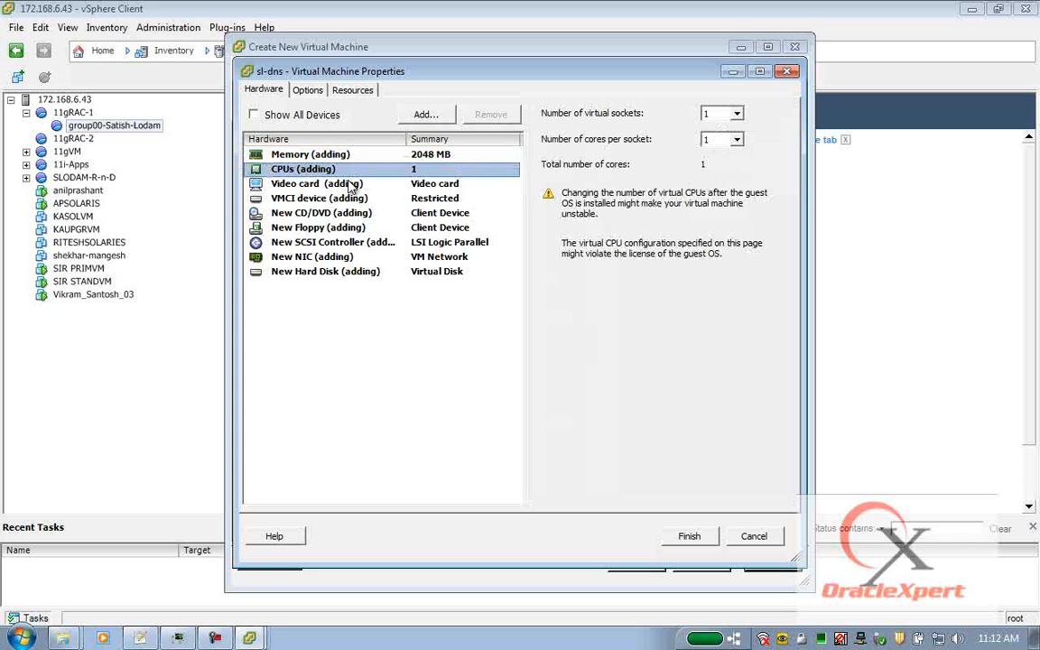
{"action": "left_click", "coordinate": [309, 186]}
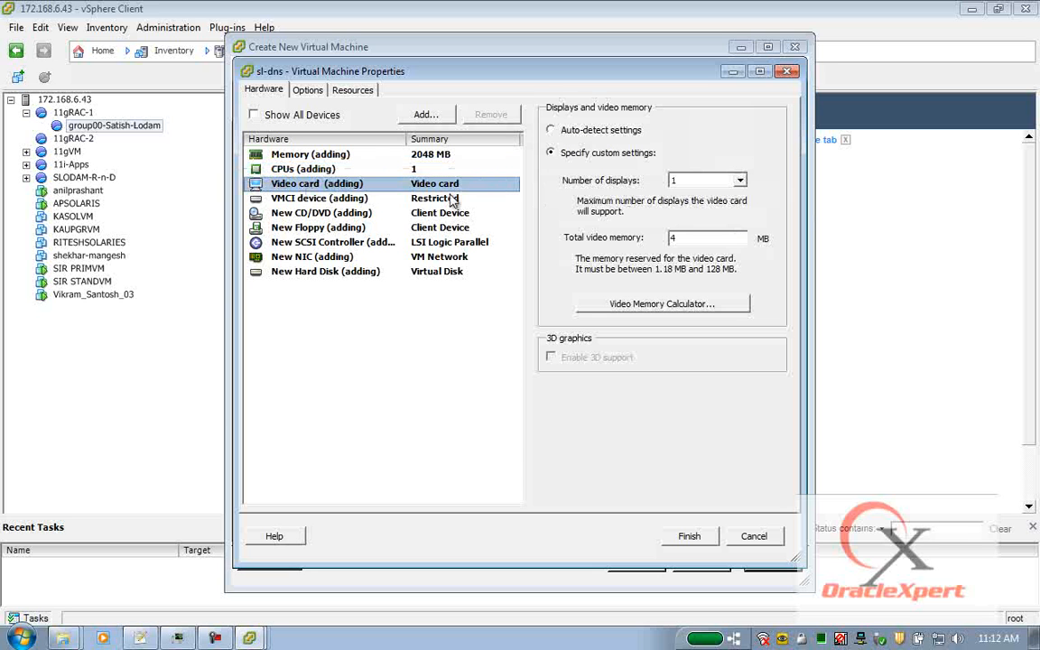
{"action": "left_click", "coordinate": [312, 200]}
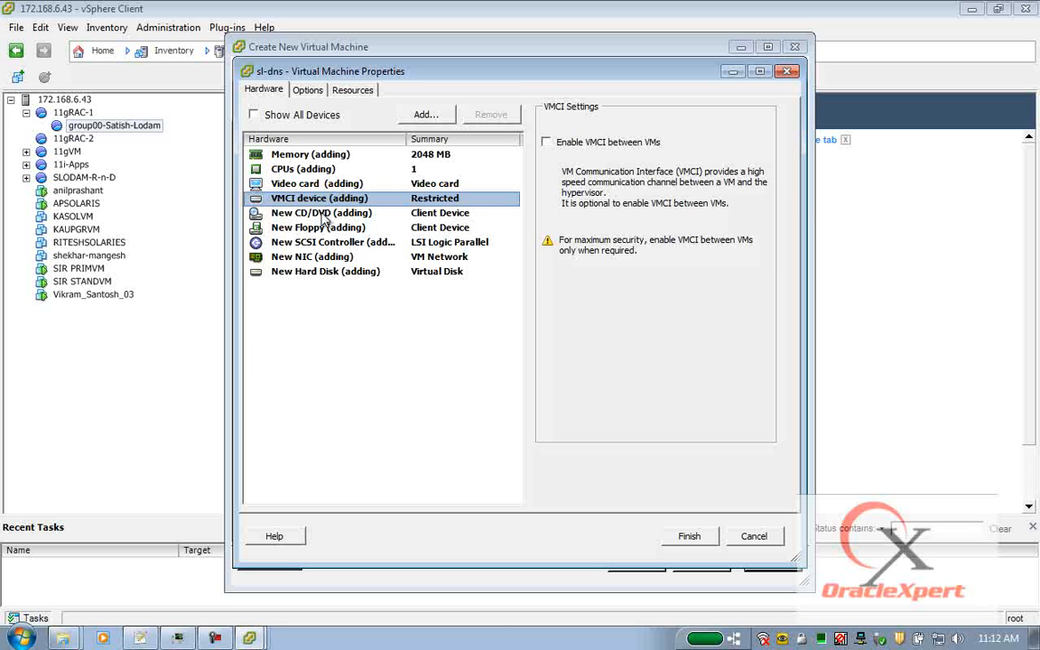
{"action": "left_click", "coordinate": [322, 214]}
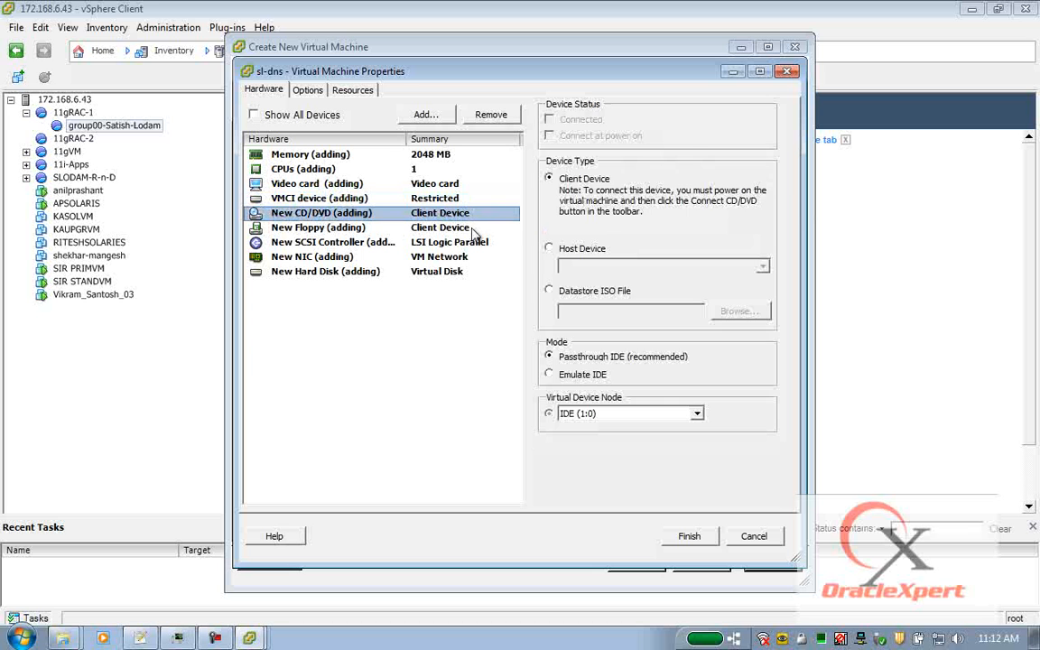
{"action": "left_click", "coordinate": [318, 232]}
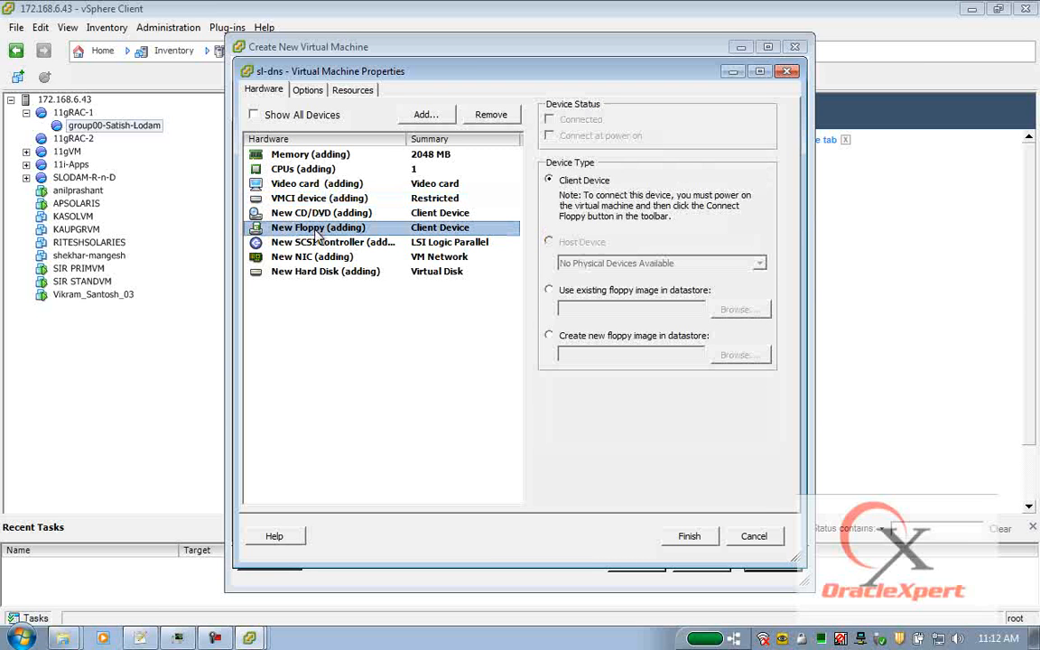
{"action": "left_click", "coordinate": [495, 116]}
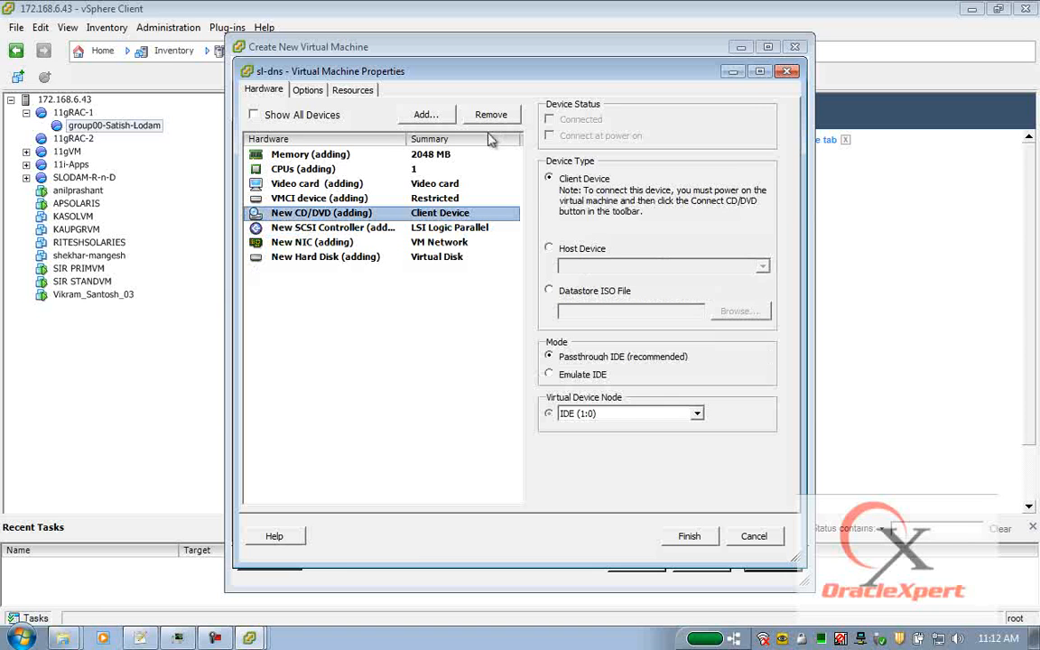
{"action": "left_click", "coordinate": [318, 231]}
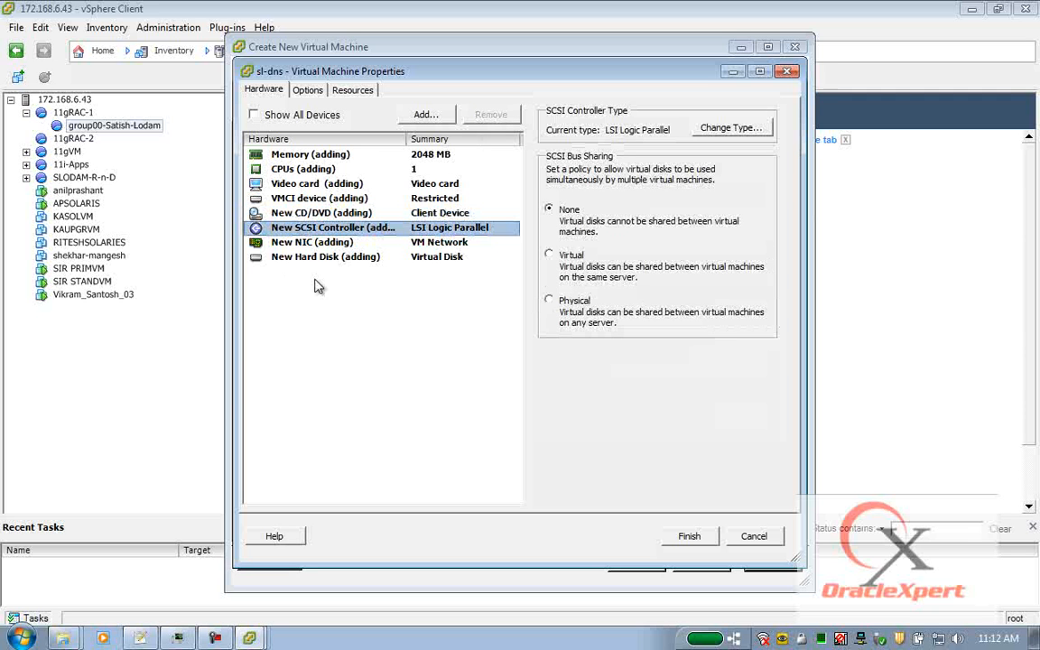
{"action": "left_click", "coordinate": [319, 244]}
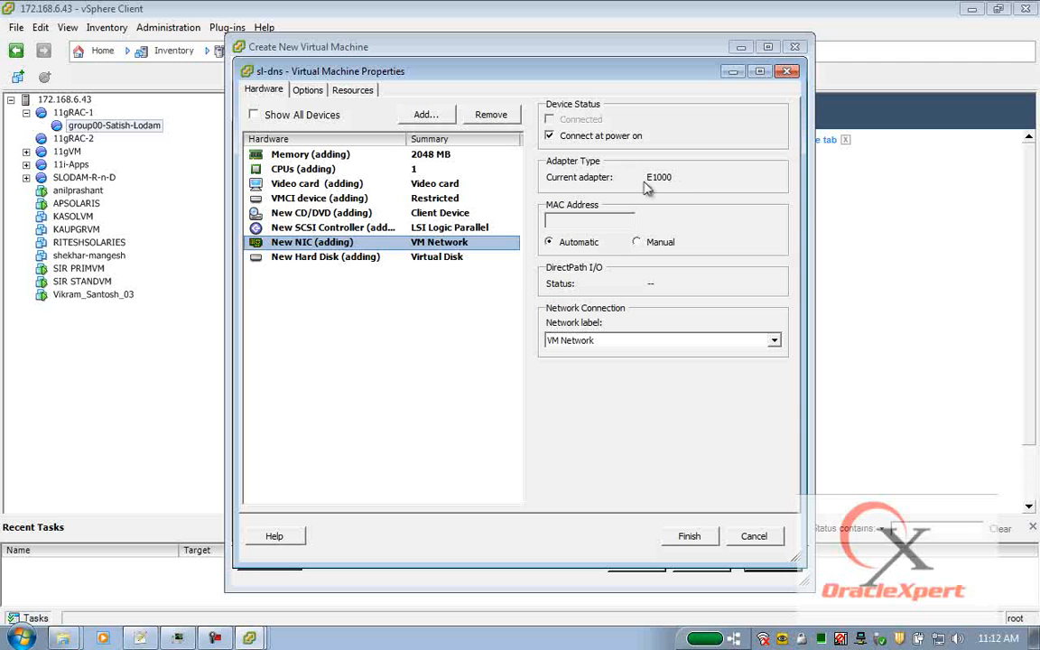
{"action": "left_click", "coordinate": [325, 258]}
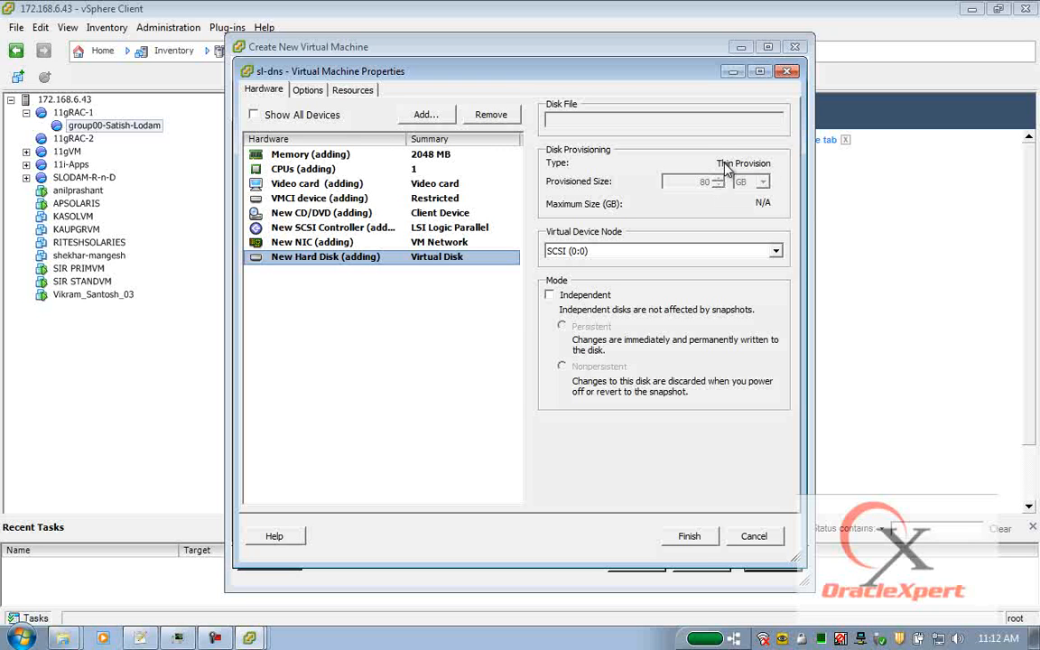
Skim each Options setting from VMware Tools through Swapfile Location.
{"action": "left_click", "coordinate": [311, 93]}
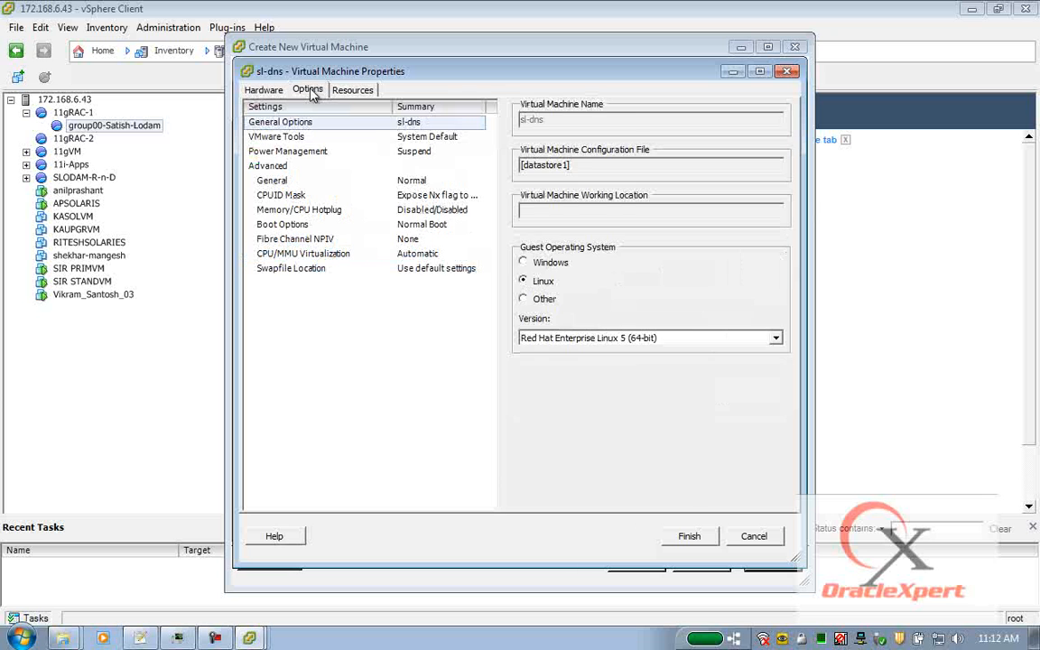
{"action": "left_click", "coordinate": [265, 137]}
{"action": "left_click", "coordinate": [267, 151]}
{"action": "left_click", "coordinate": [276, 166]}
{"action": "left_click", "coordinate": [275, 181]}
{"action": "left_click", "coordinate": [280, 196]}
{"action": "left_click", "coordinate": [287, 211]}
{"action": "left_click", "coordinate": [287, 225]}
{"action": "left_click", "coordinate": [290, 239]}
{"action": "left_click", "coordinate": [292, 254]}
{"action": "left_click", "coordinate": [292, 269]}
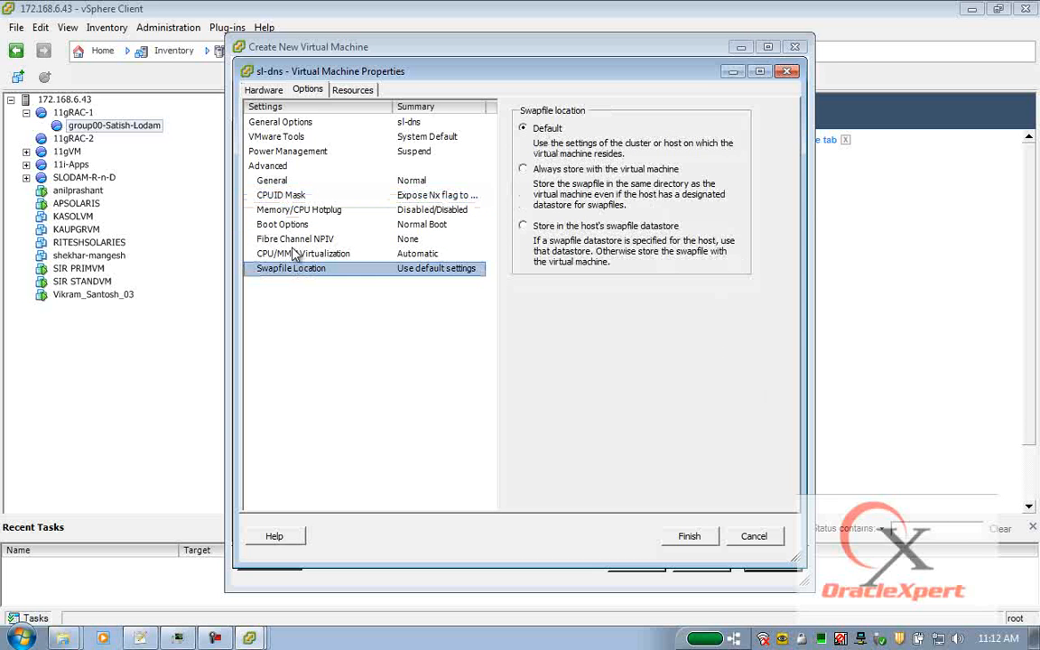
Review each option again, leaving defaults like Normal Boot and Automatic CPU/MMU virtualization.
{"action": "left_click", "coordinate": [304, 125]}
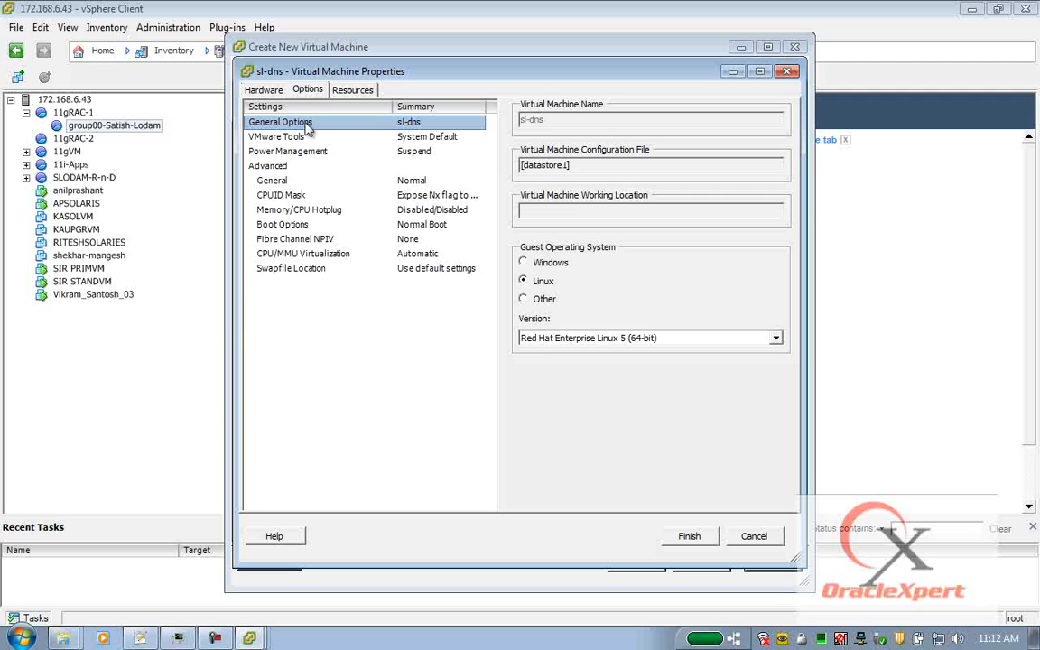
{"action": "left_click", "coordinate": [294, 140]}
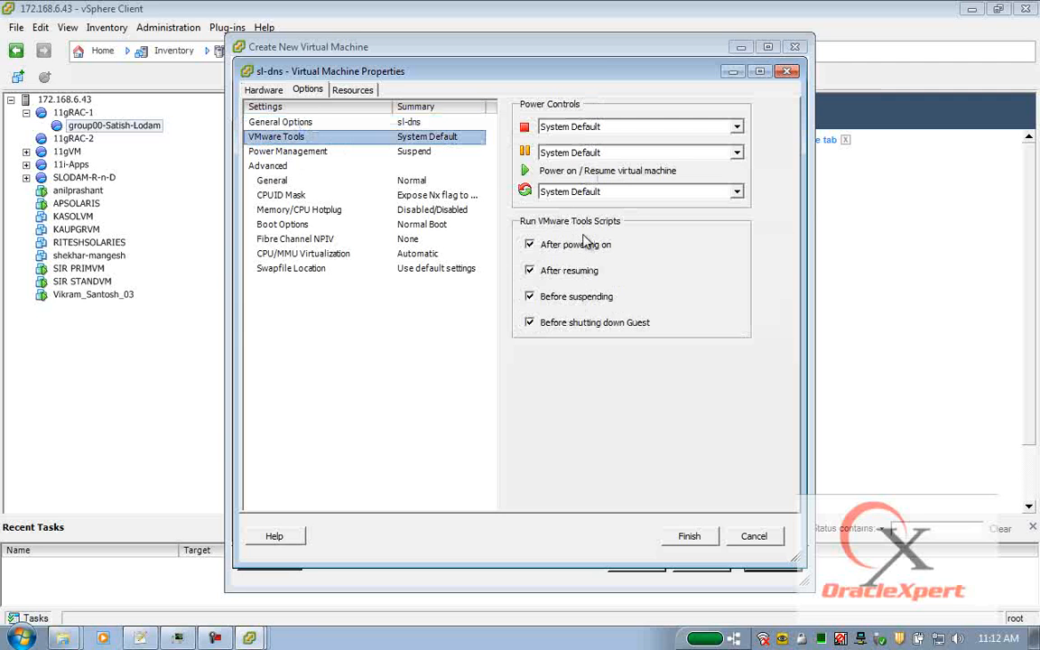
{"action": "left_click", "coordinate": [291, 156]}
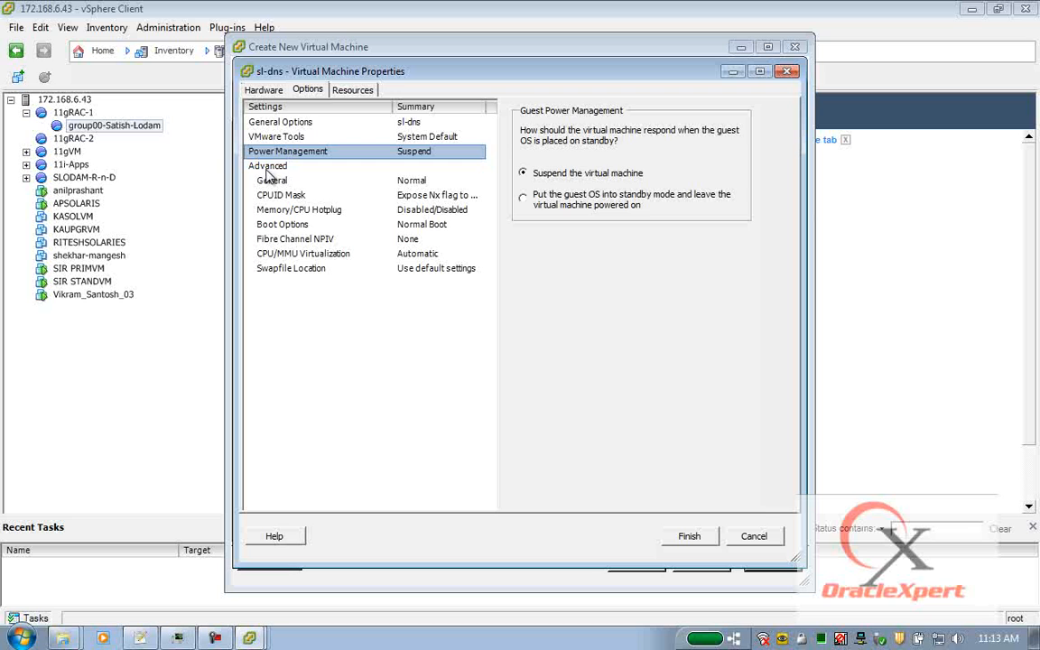
{"action": "left_click", "coordinate": [269, 171]}
{"action": "left_click", "coordinate": [285, 183]}
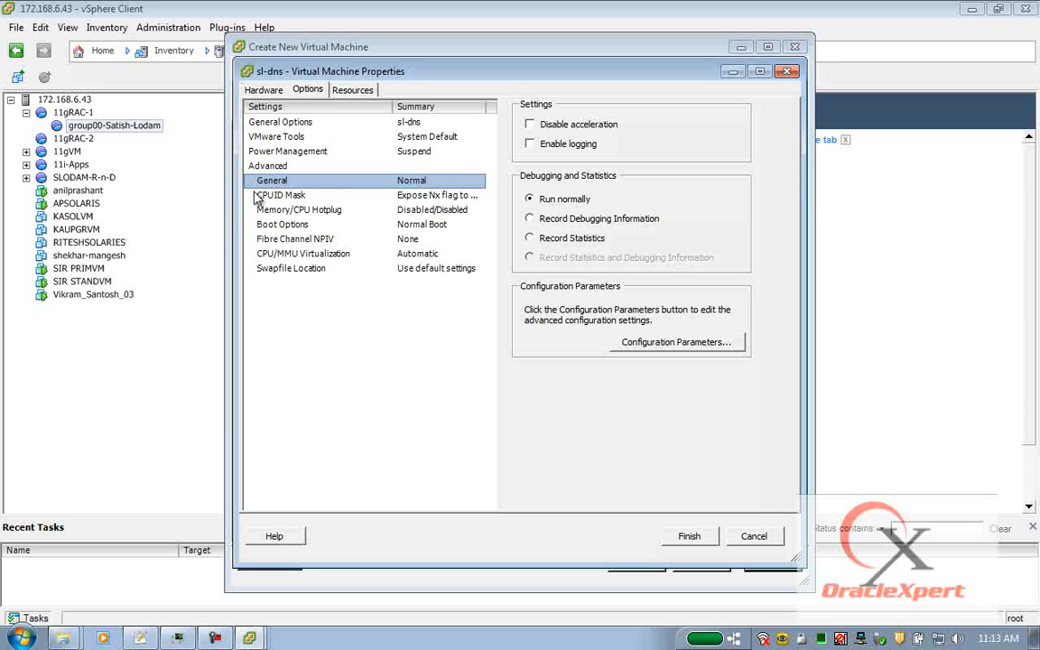
{"action": "left_click", "coordinate": [290, 196]}
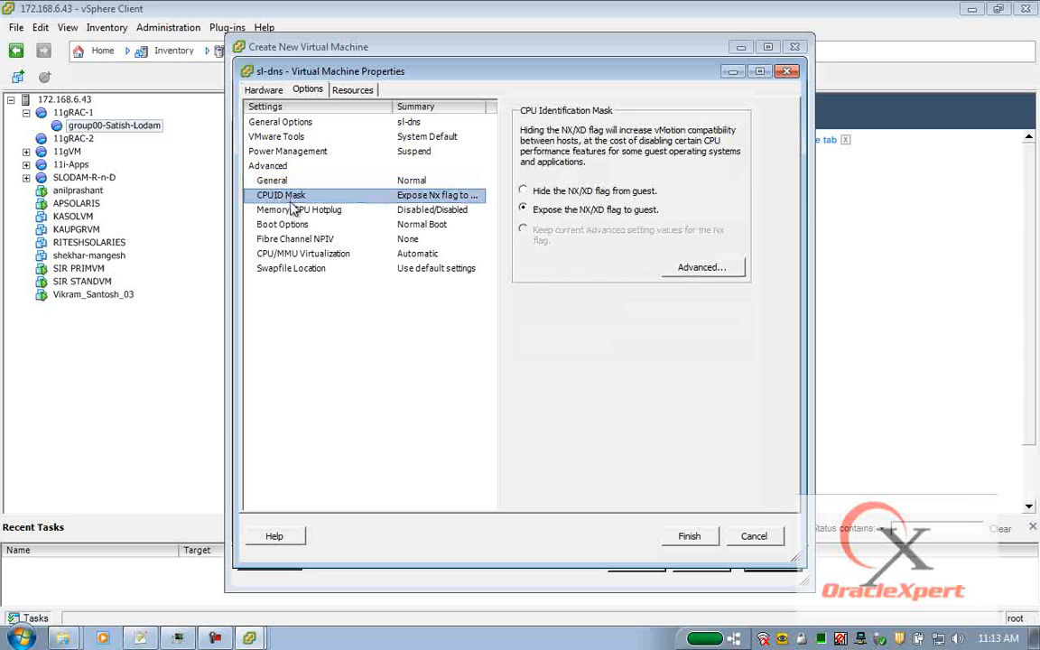
{"action": "left_click", "coordinate": [285, 209]}
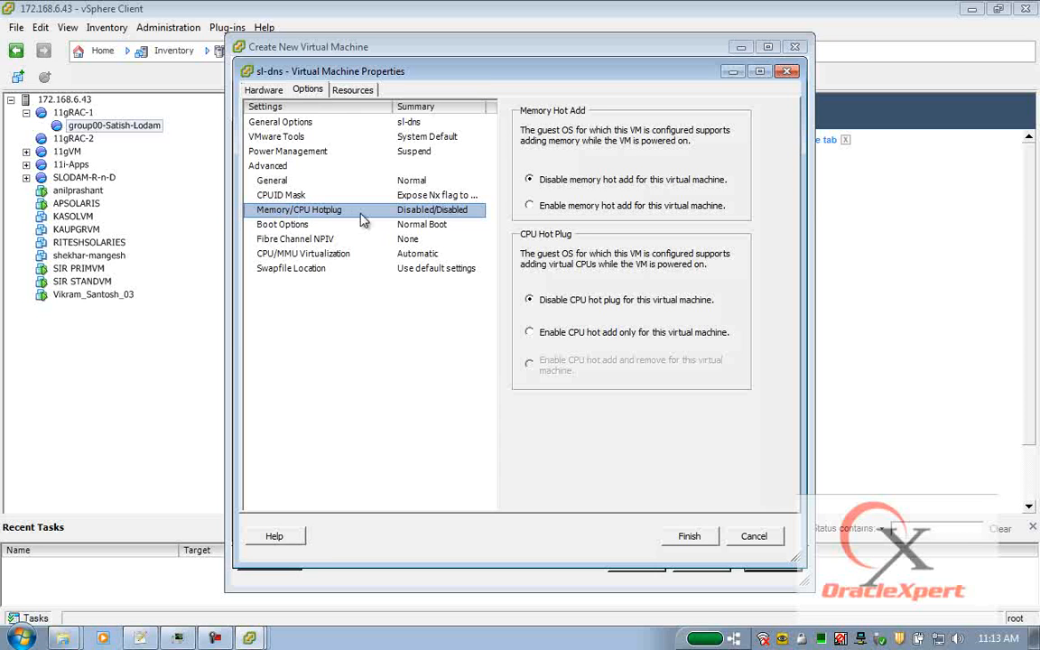
{"action": "left_click", "coordinate": [307, 226]}
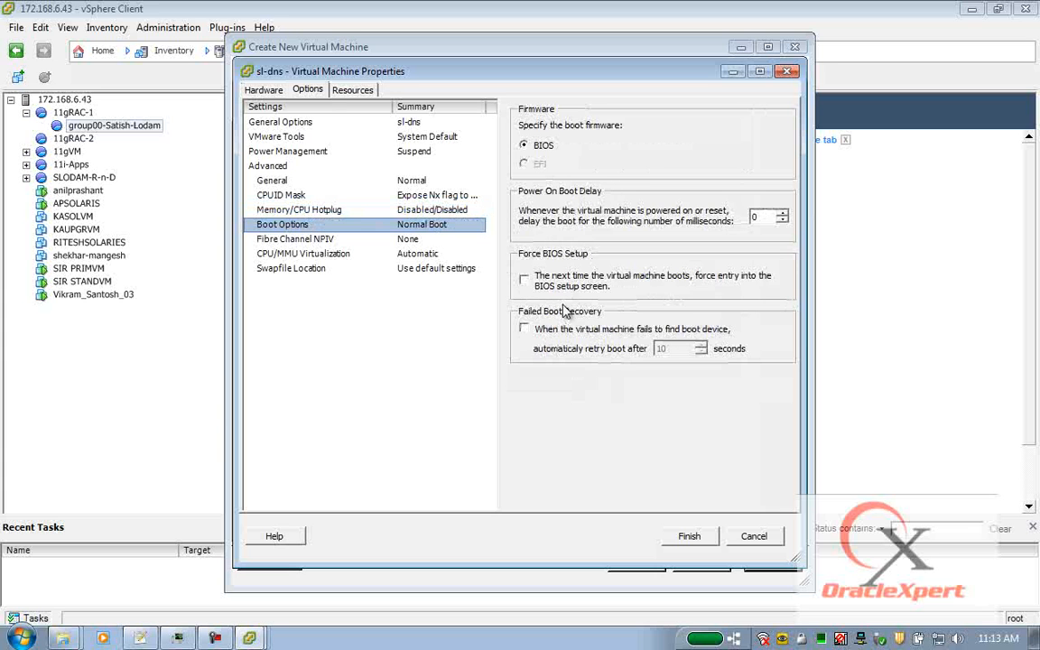
{"action": "left_click", "coordinate": [273, 244]}
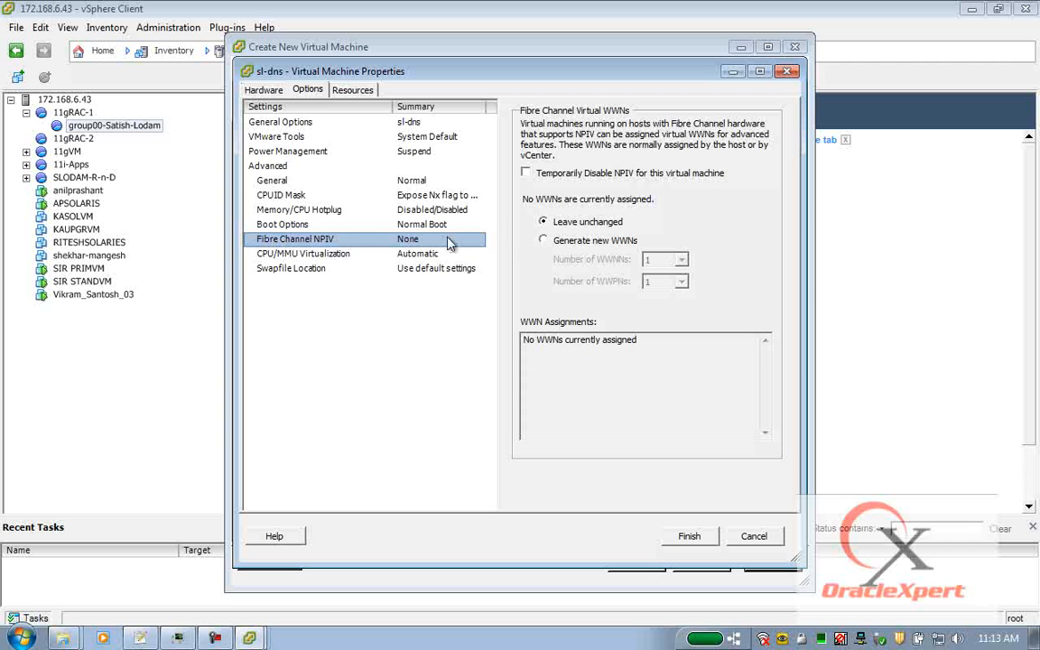
{"action": "left_click", "coordinate": [307, 257]}
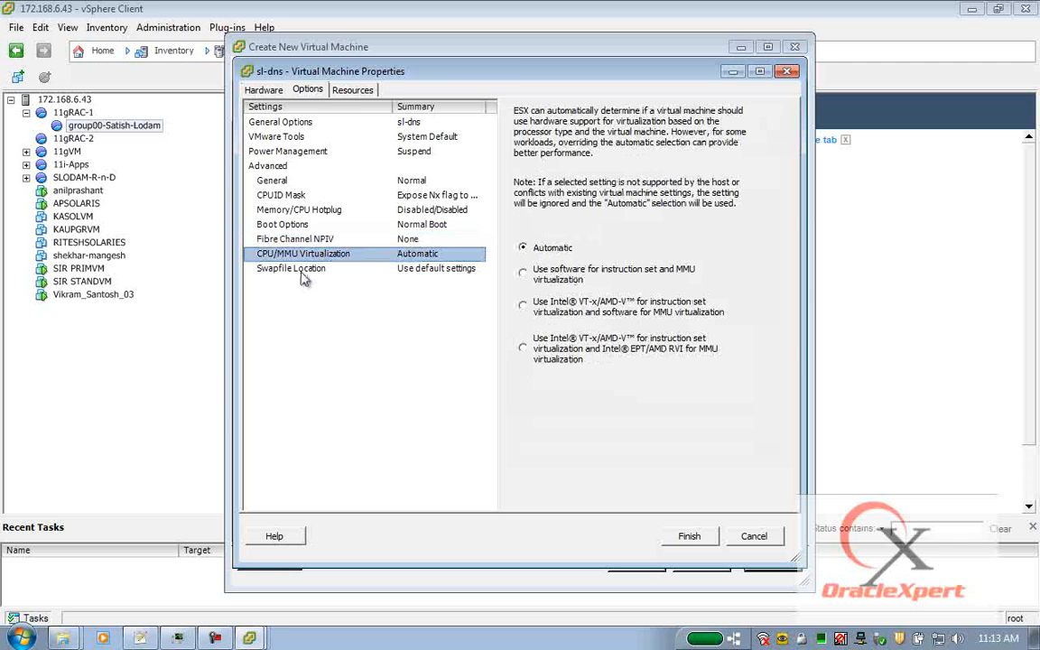
{"action": "left_click", "coordinate": [303, 273]}
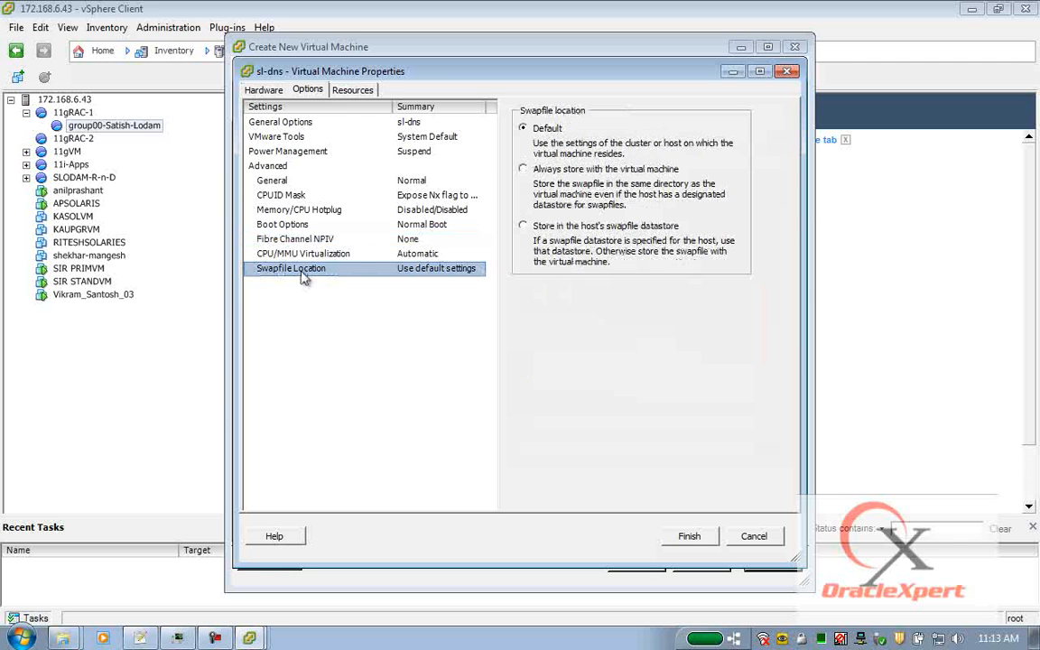
{"action": "left_click", "coordinate": [352, 90]}
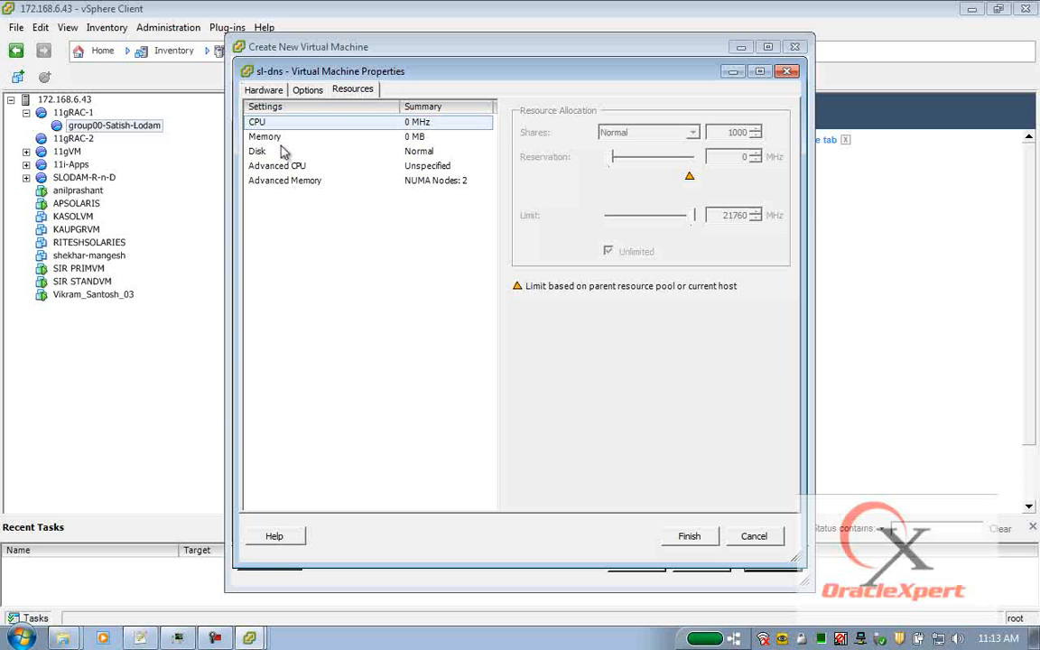
Review memory, disk, CPU and NUMA resource settings, finish creating sl-dns, and select it.
{"action": "left_click", "coordinate": [264, 137]}
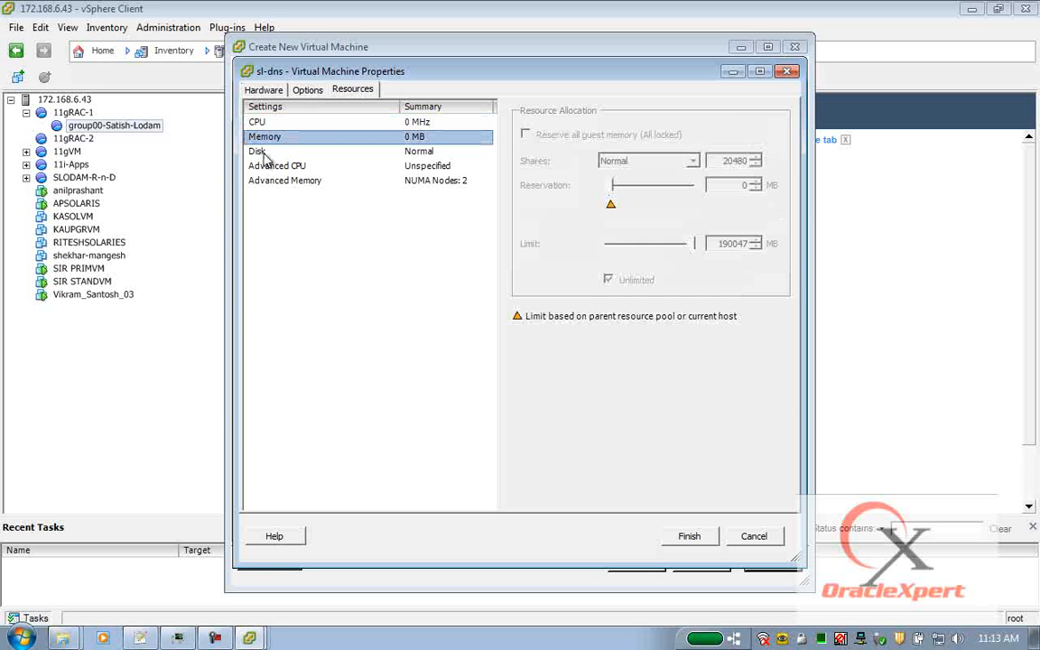
{"action": "left_click", "coordinate": [246, 151]}
{"action": "left_click", "coordinate": [277, 168]}
{"action": "left_click", "coordinate": [281, 180]}
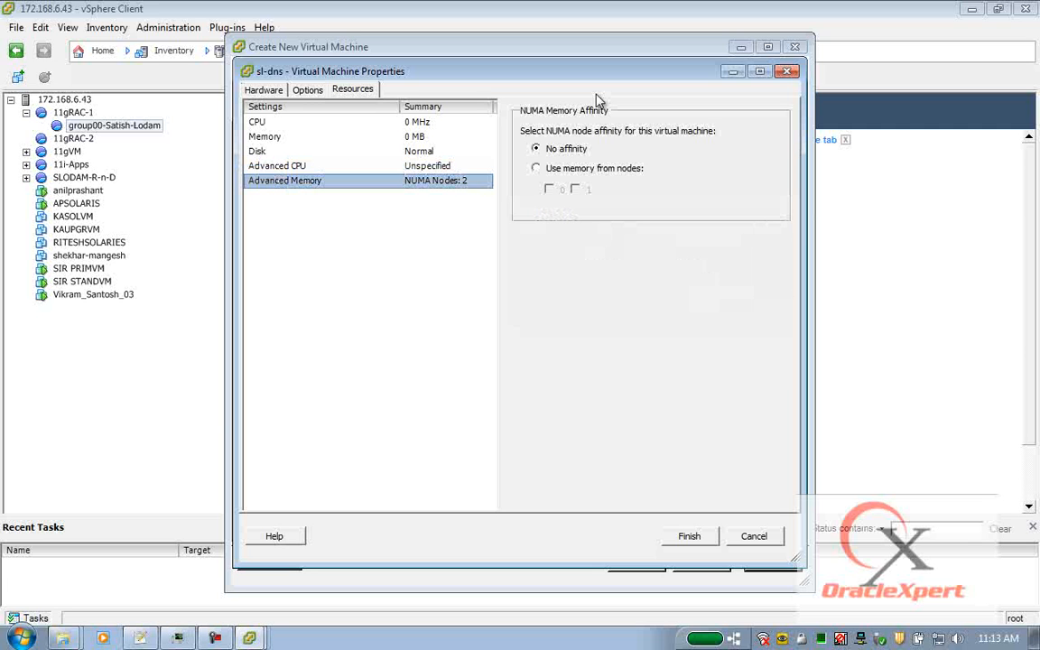
{"action": "left_click", "coordinate": [689, 538]}
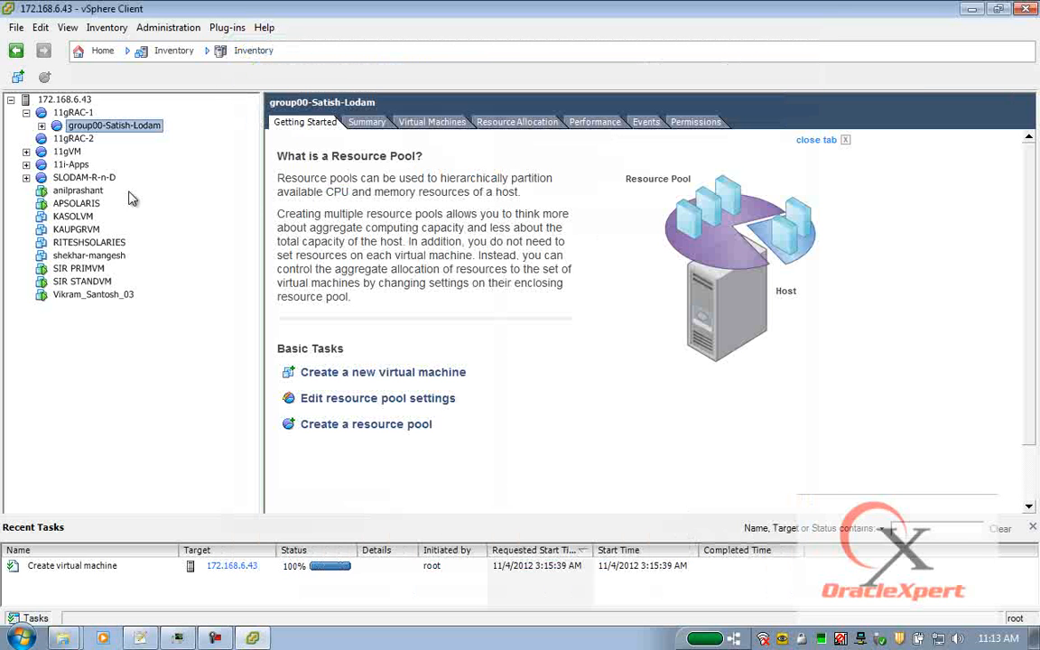
{"action": "left_click", "coordinate": [41, 125]}
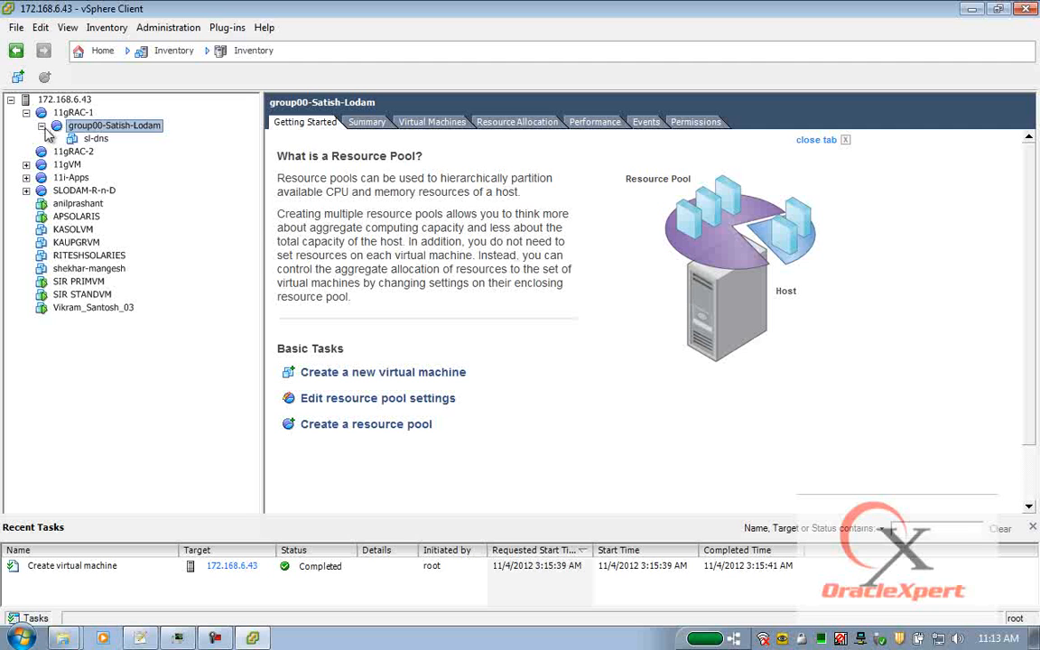
{"action": "left_click", "coordinate": [91, 138]}
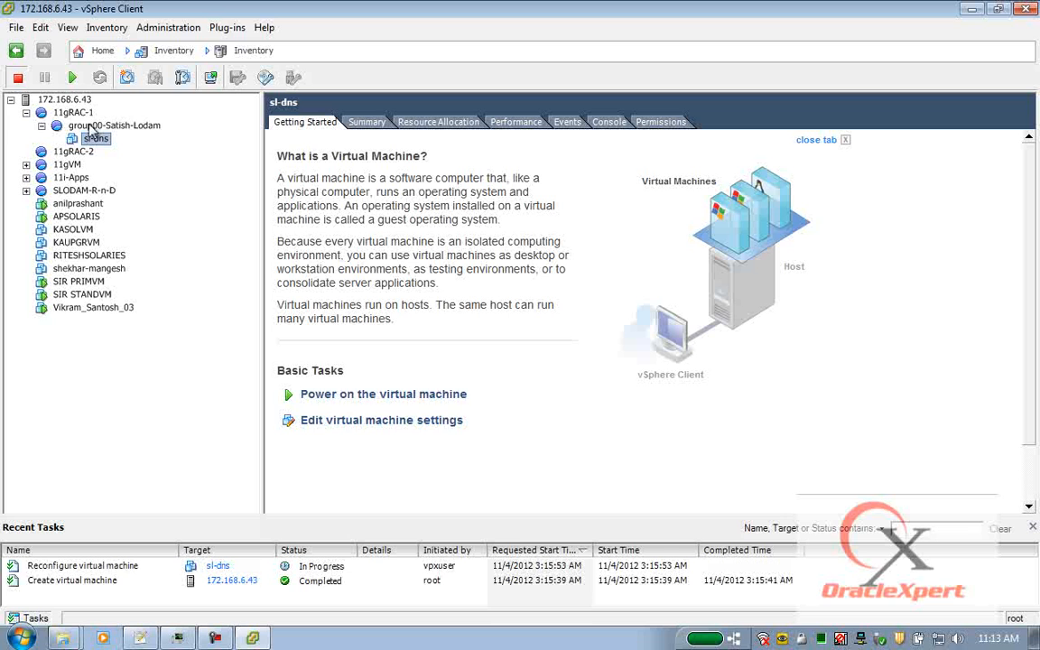
Look at sl-dns's VMware Tools options, then close the settings without saving.
{"action": "right_click", "coordinate": [98, 144]}
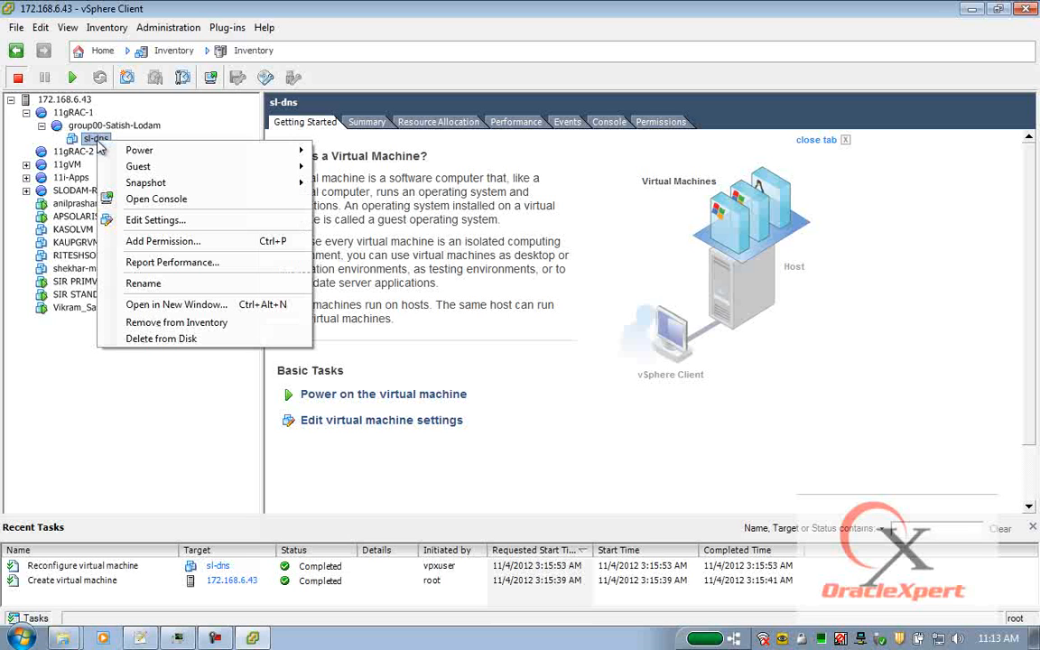
{"action": "left_click", "coordinate": [156, 220]}
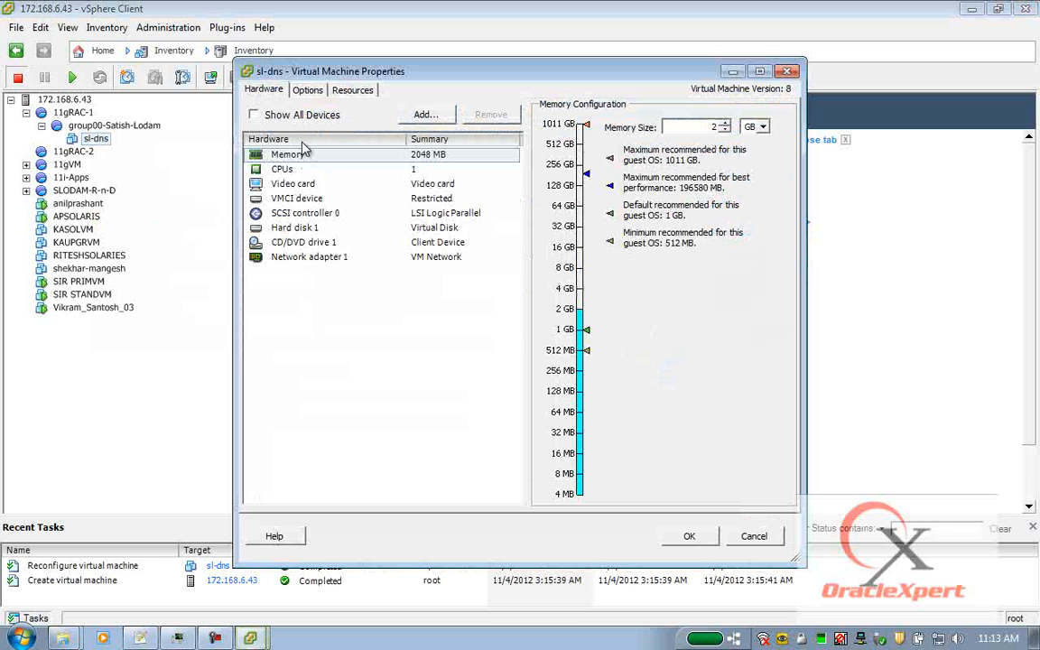
{"action": "left_click", "coordinate": [294, 87]}
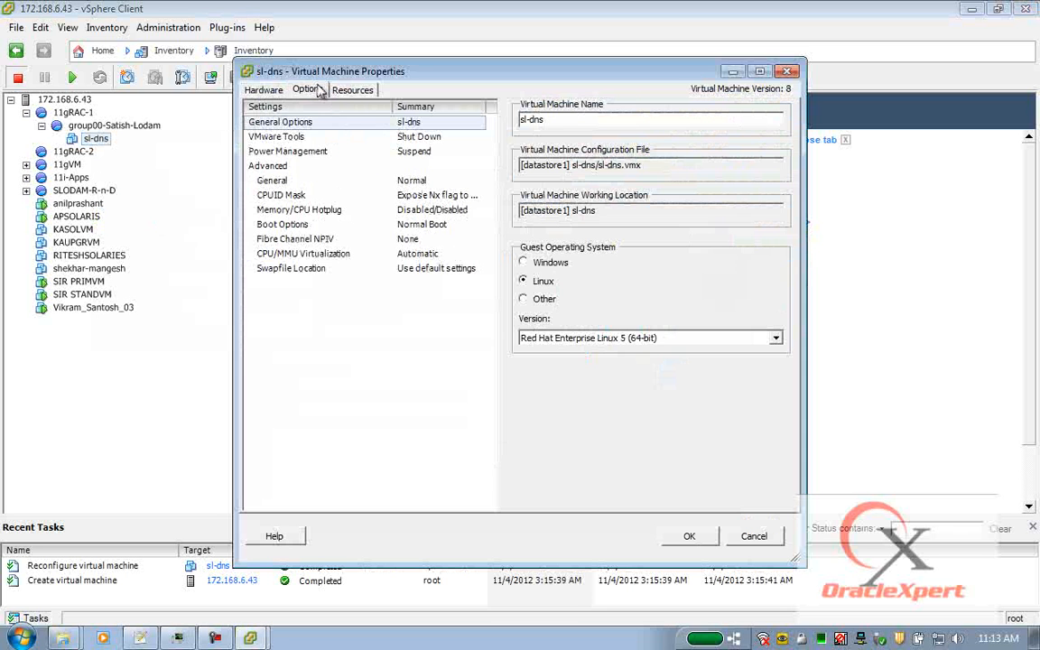
{"action": "left_click", "coordinate": [286, 139]}
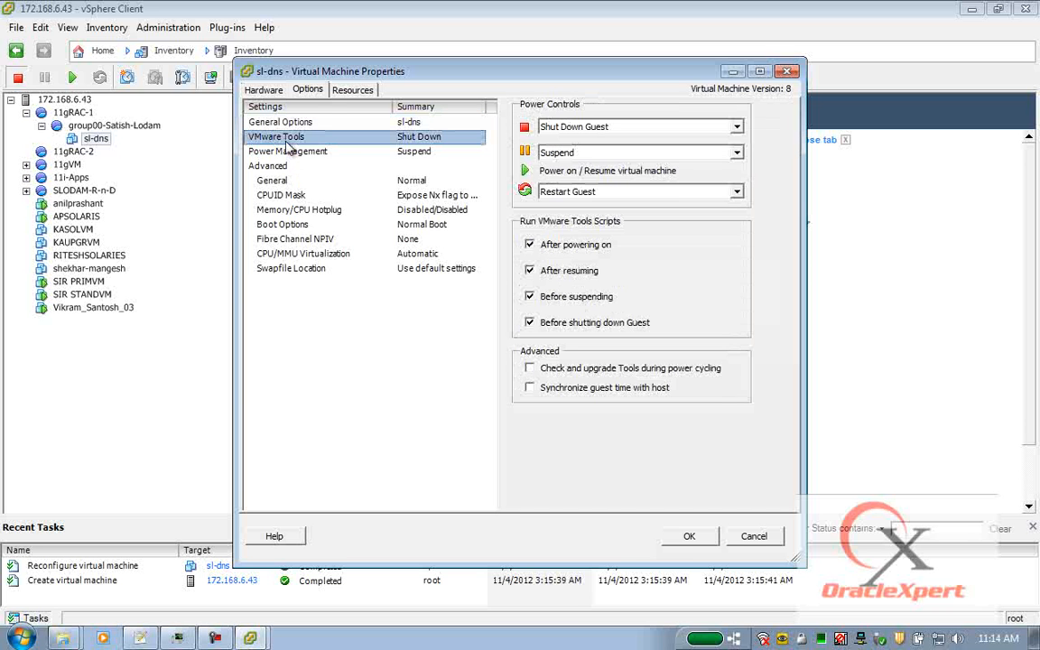
{"action": "left_click", "coordinate": [752, 536]}
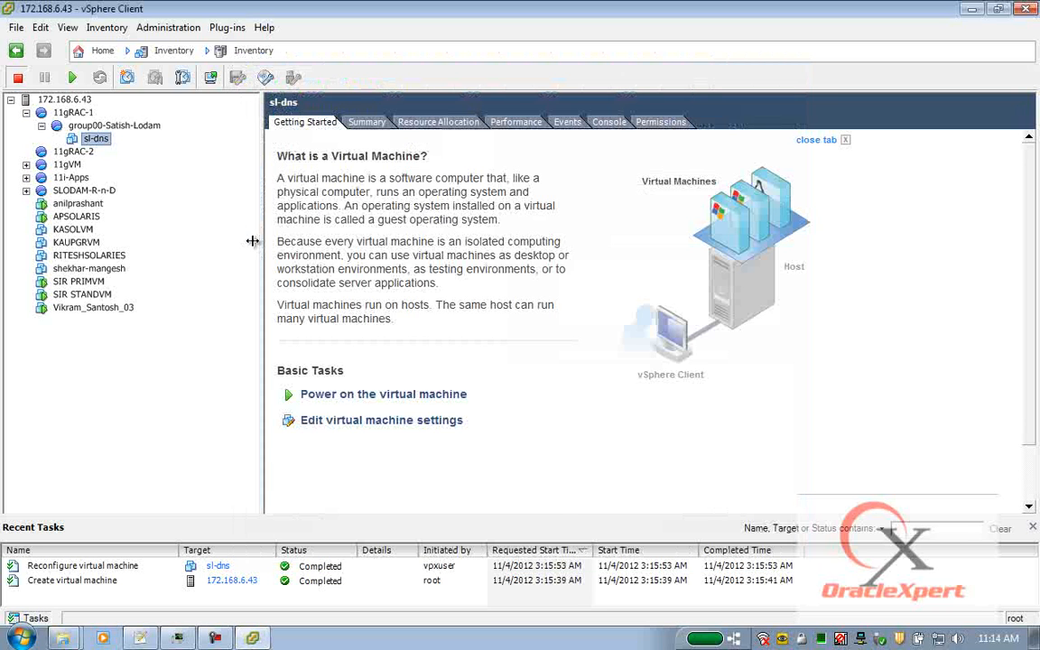
Enable guest time sync with the host and Tools upgrade on power cycling, then save.
{"action": "right_click", "coordinate": [107, 145]}
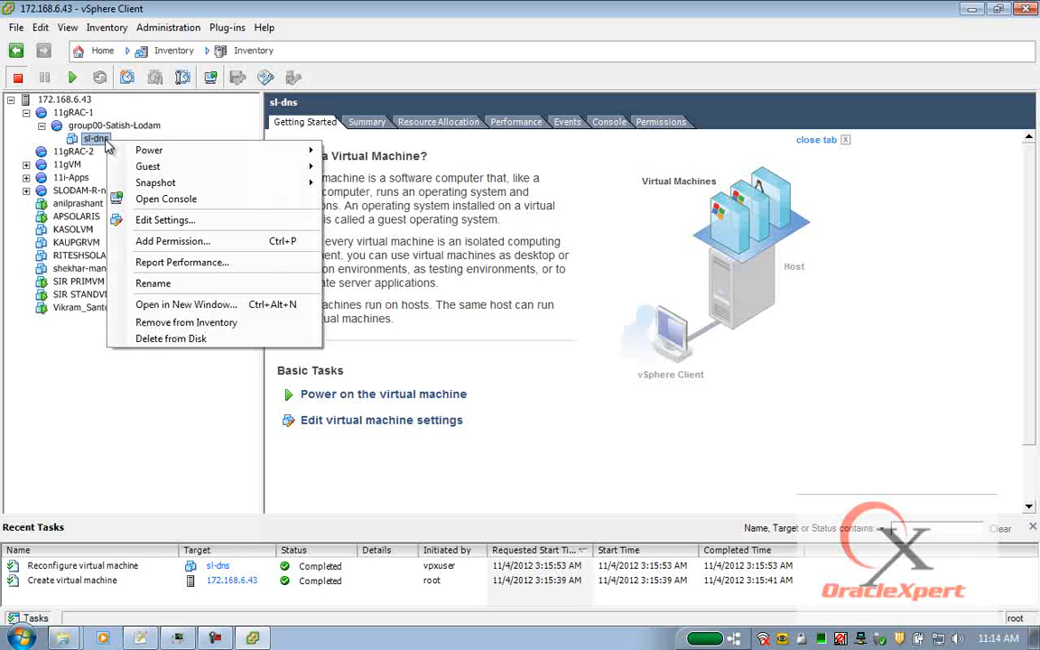
{"action": "left_click", "coordinate": [155, 220]}
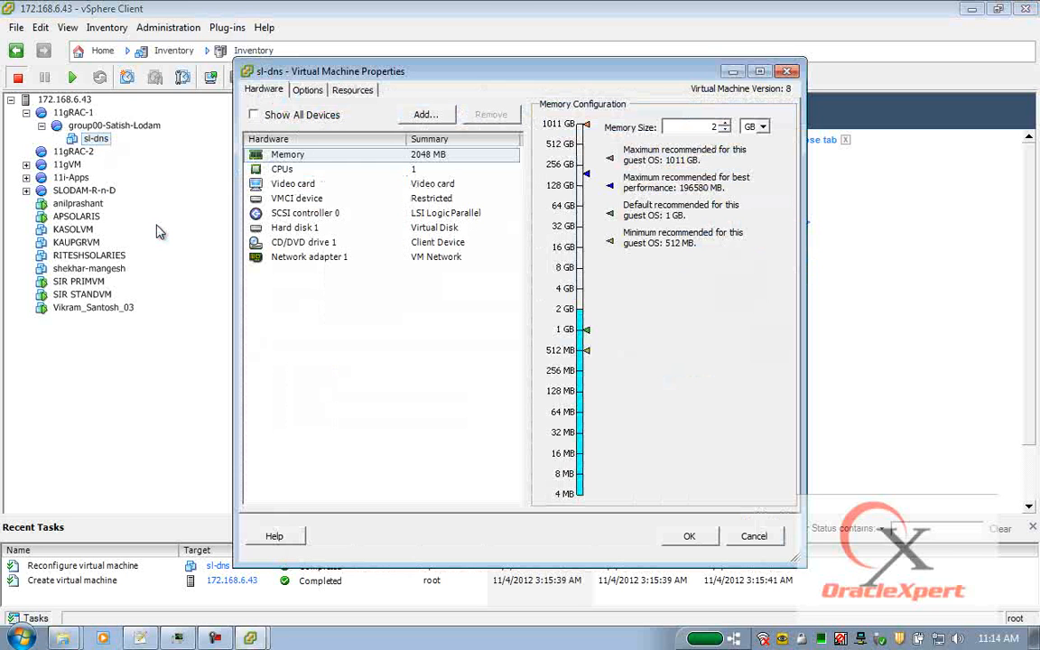
{"action": "left_click", "coordinate": [309, 89]}
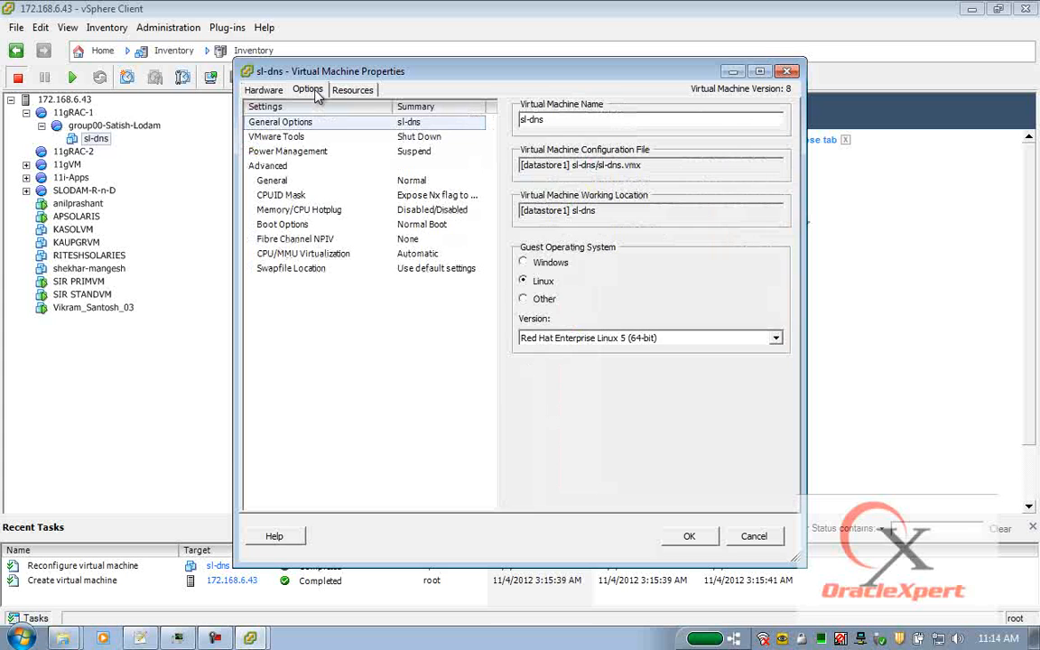
{"action": "left_click", "coordinate": [289, 138]}
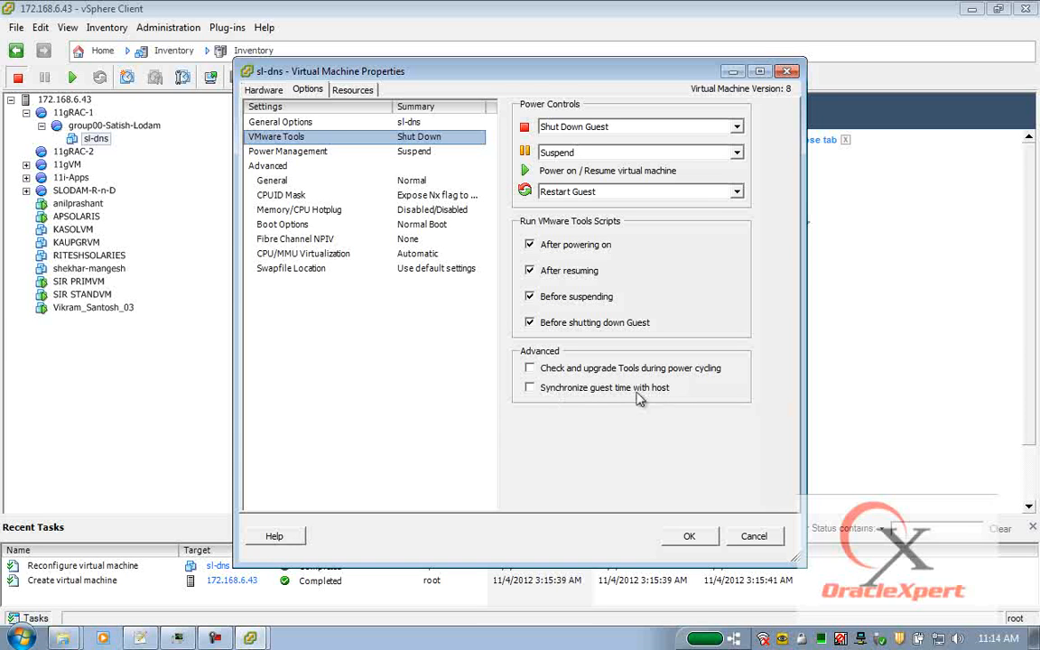
{"action": "left_click", "coordinate": [530, 388]}
{"action": "left_click", "coordinate": [531, 369]}
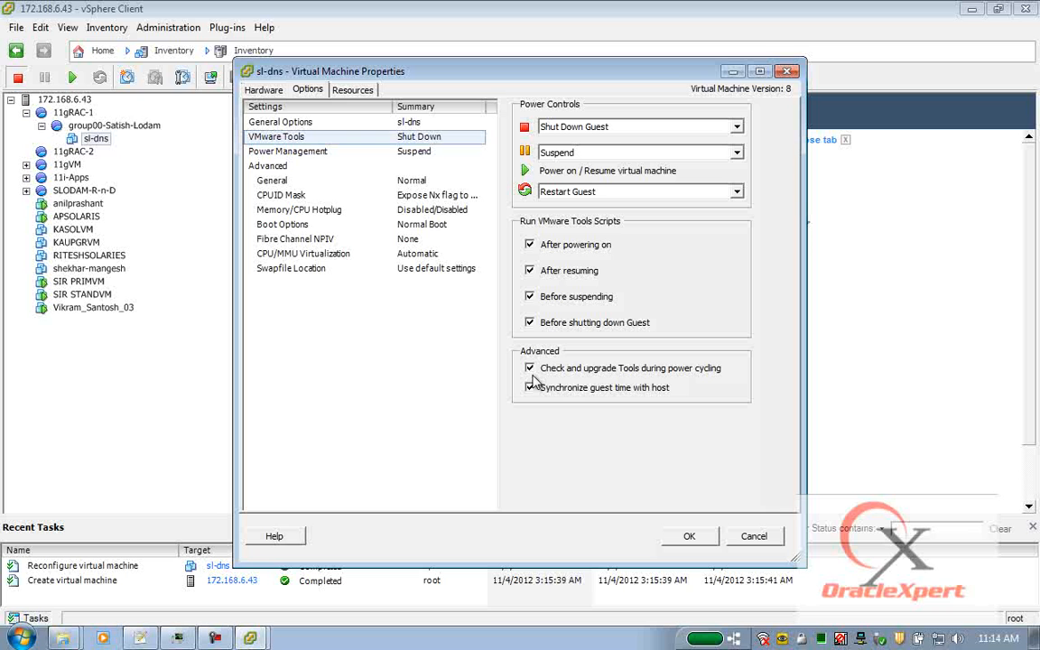
{"action": "left_click", "coordinate": [688, 537]}
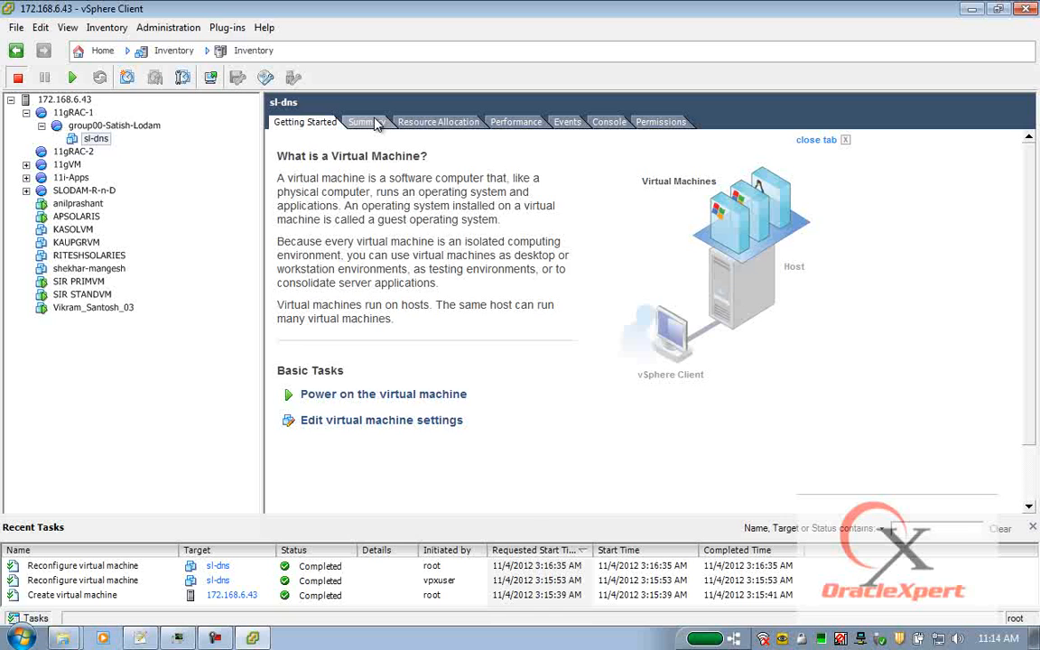
Power on sl-dns from the toolbar after viewing its Summary, then check the power-on task result.
{"action": "left_click", "coordinate": [376, 123]}
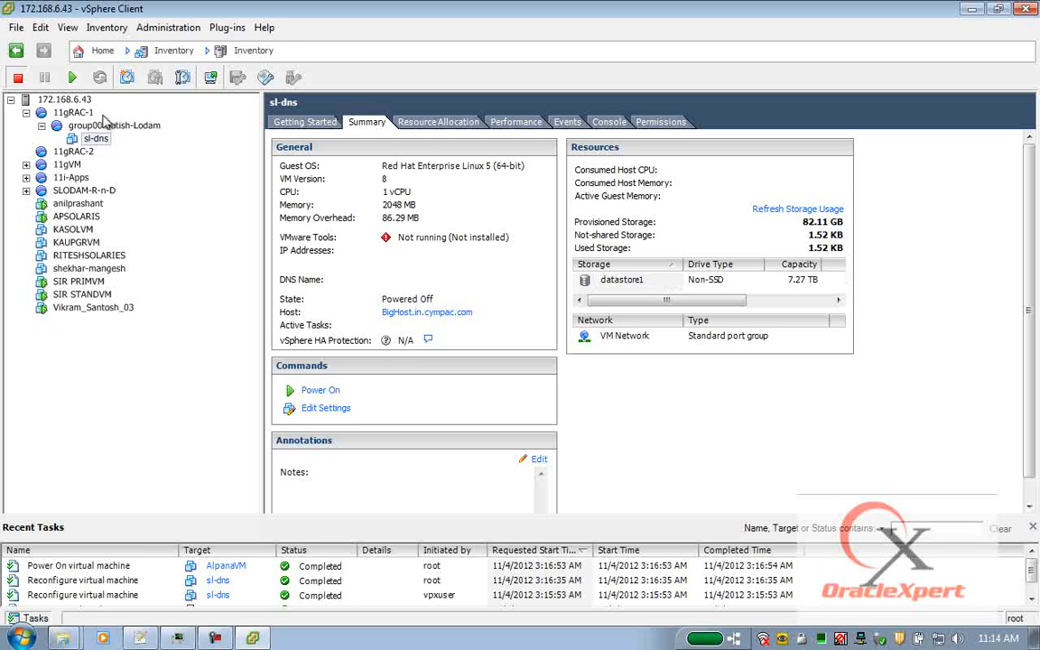
{"action": "right_click", "coordinate": [106, 145]}
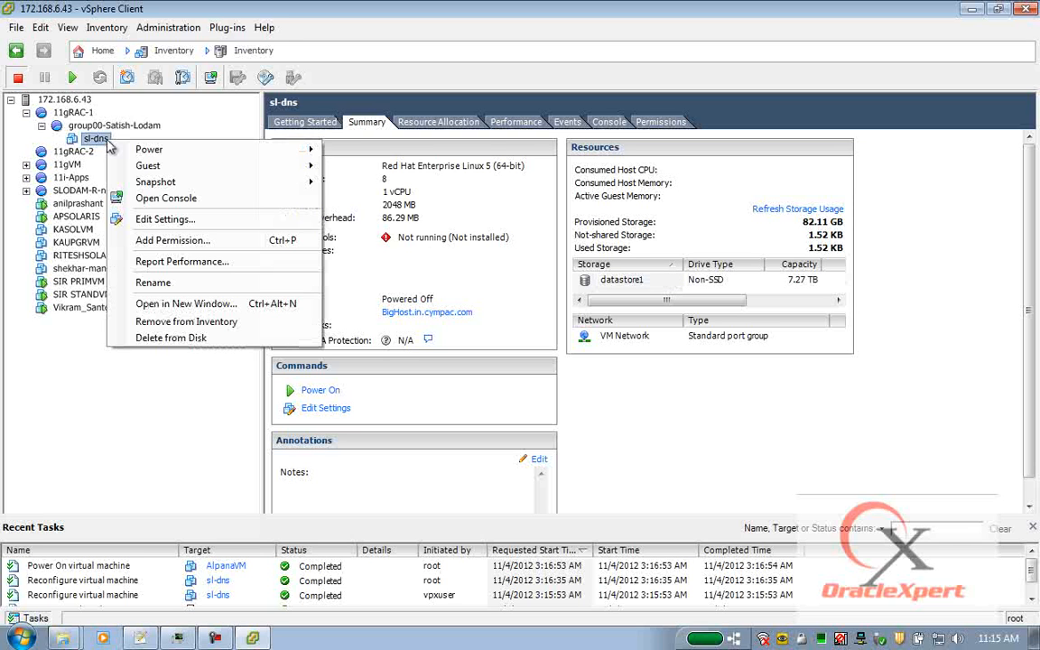
{"action": "mouse_move", "coordinate": [174, 153]}
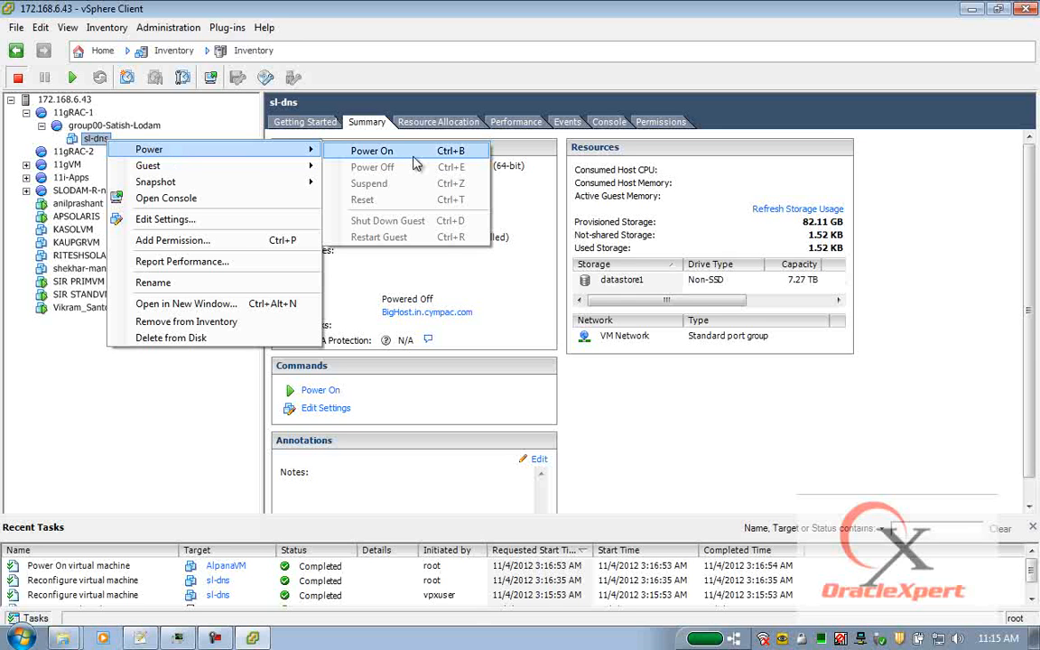
{"action": "left_click", "coordinate": [192, 72]}
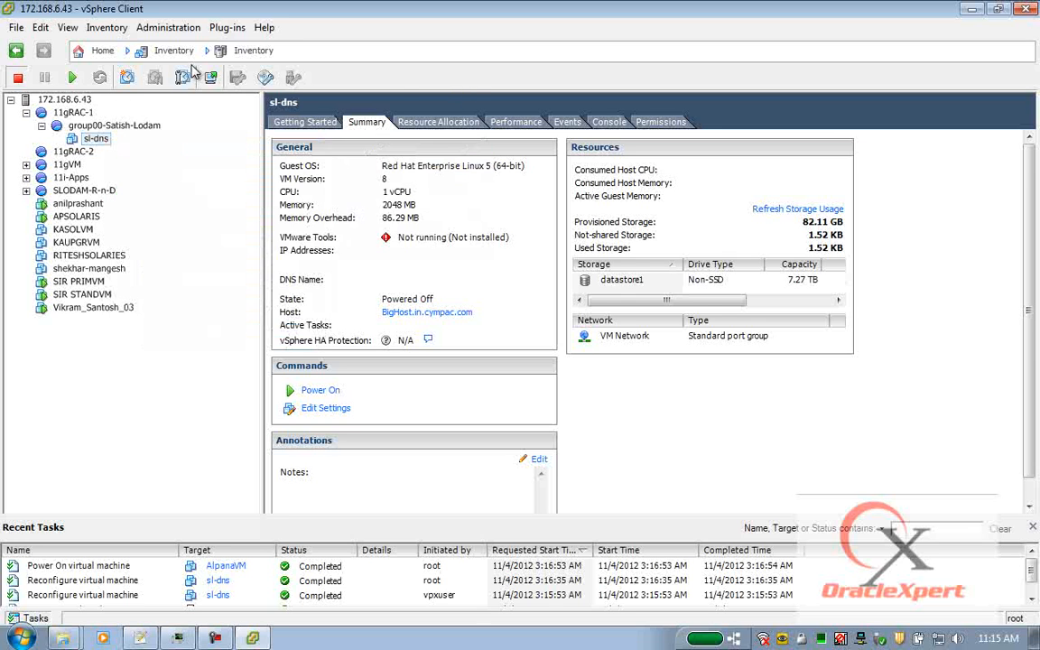
{"action": "left_click", "coordinate": [73, 79]}
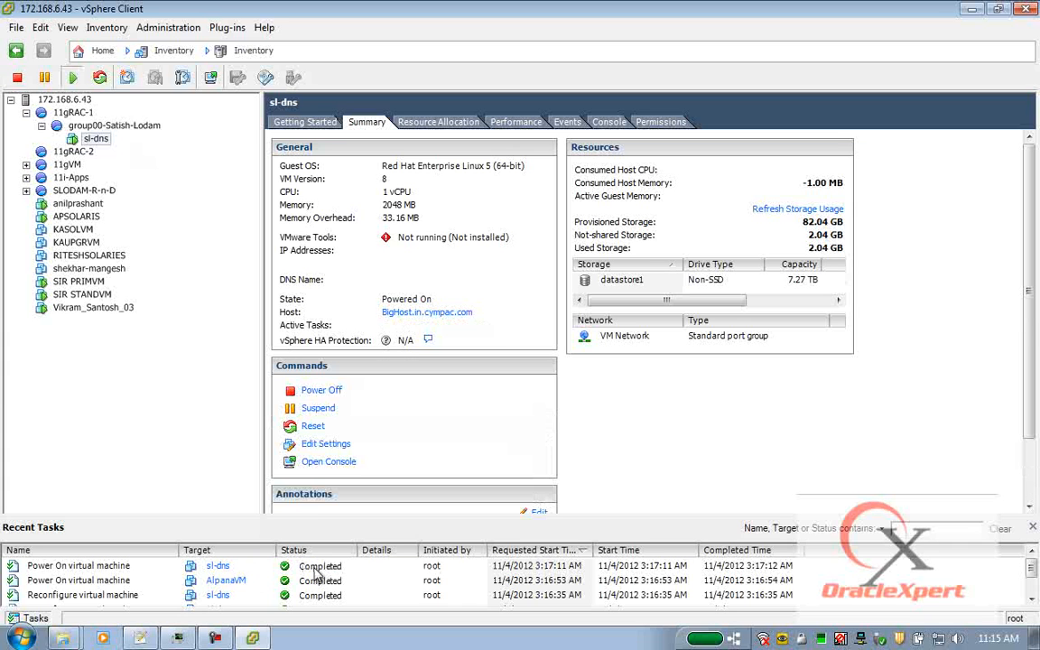
{"action": "left_click", "coordinate": [257, 566]}
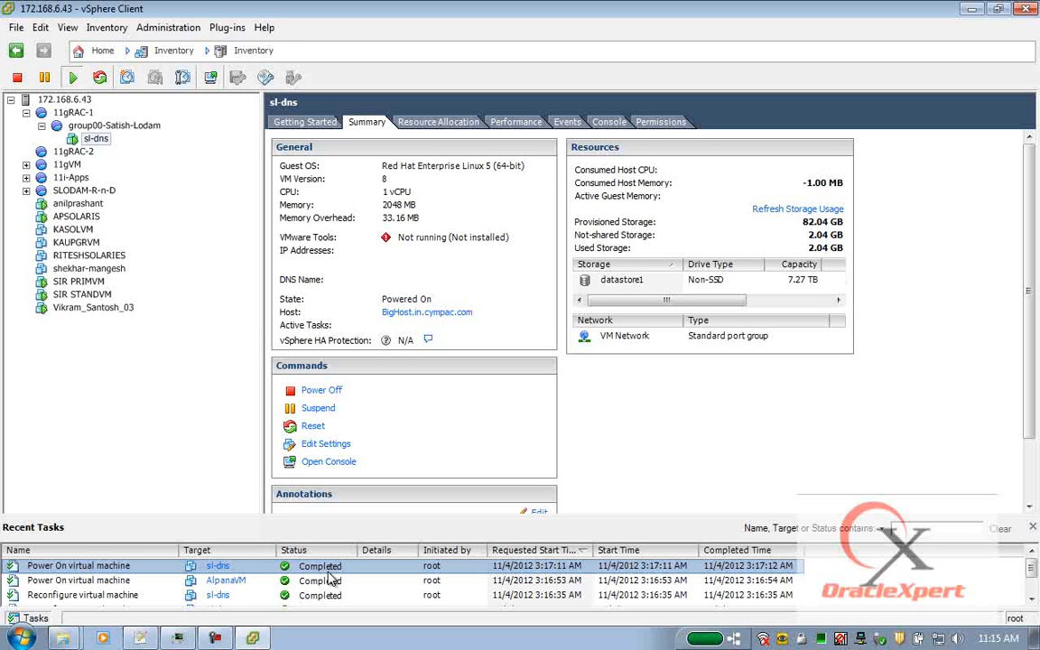
{"action": "right_click", "coordinate": [98, 143]}
Open the sl-dns console, move it up, and show the CD/DVD drive 1 options.
{"action": "left_click", "coordinate": [156, 200]}
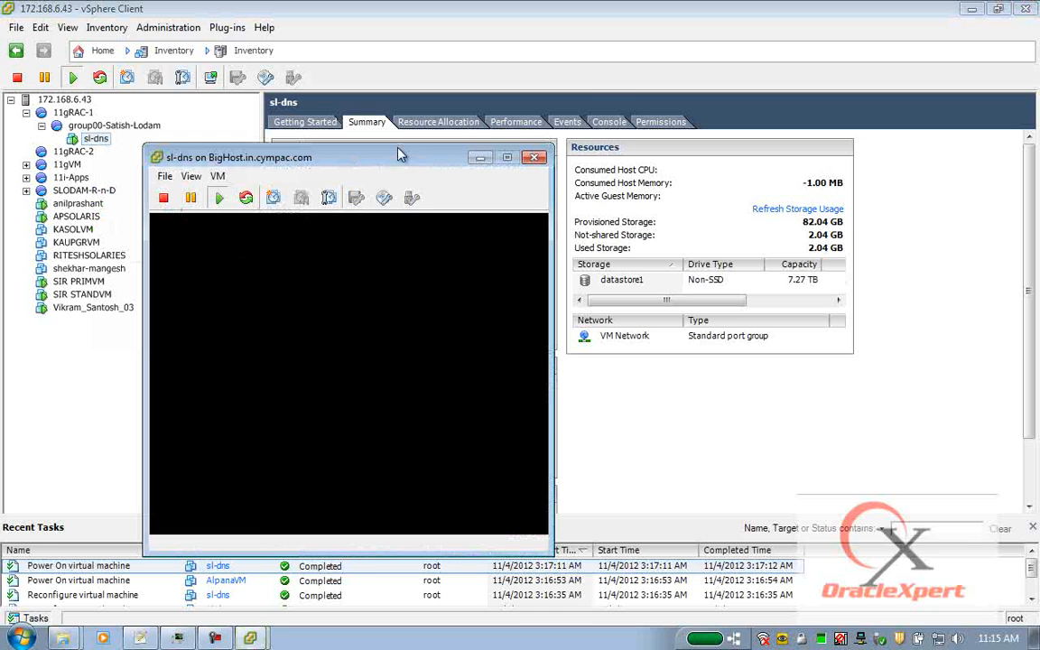
{"action": "left_click_drag", "start_coordinate": [411, 160], "coordinate": [478, 63]}
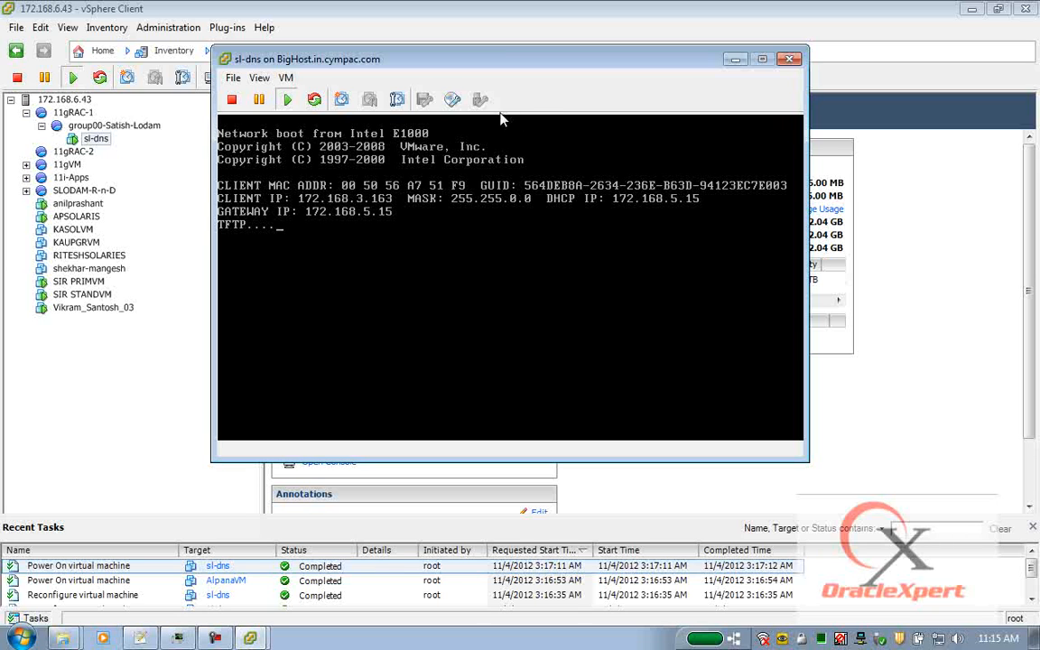
{"action": "left_click", "coordinate": [454, 100]}
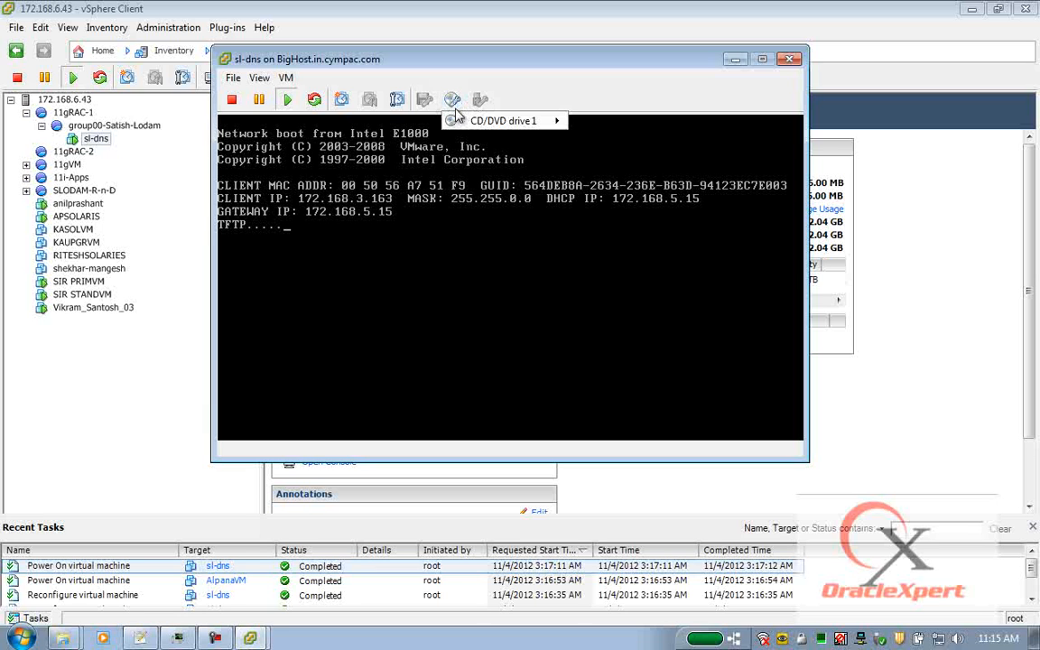
{"action": "mouse_move", "coordinate": [462, 123]}
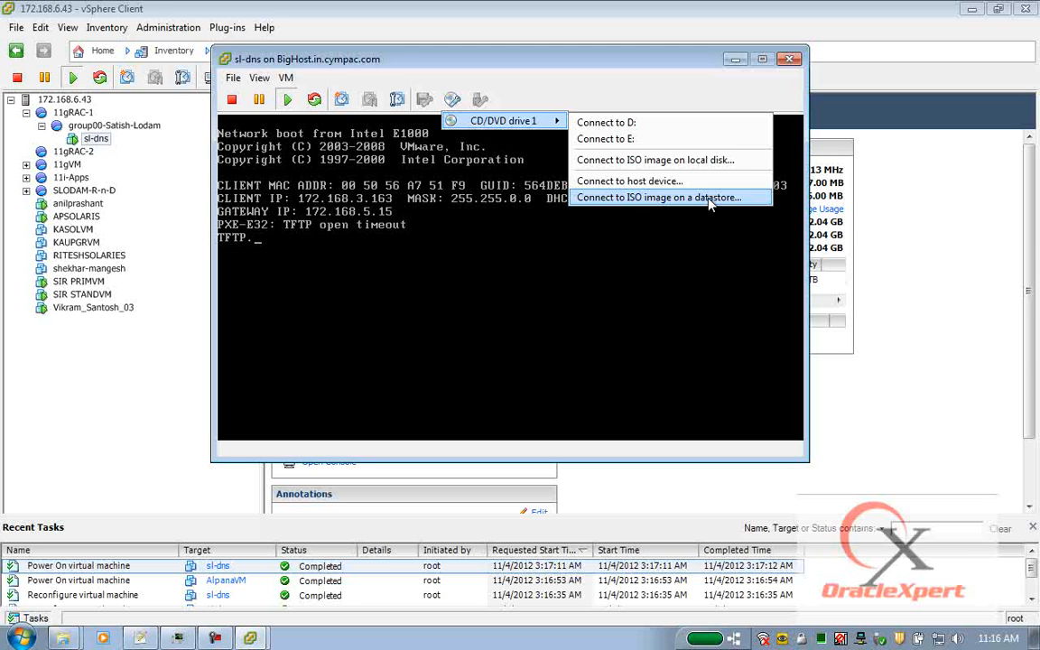
Connect CD/DVD drive 1 to datastore1/OS-ISOs/rhel-server-5.4-x86_64-dvd.iso.
{"action": "left_click", "coordinate": [768, 198]}
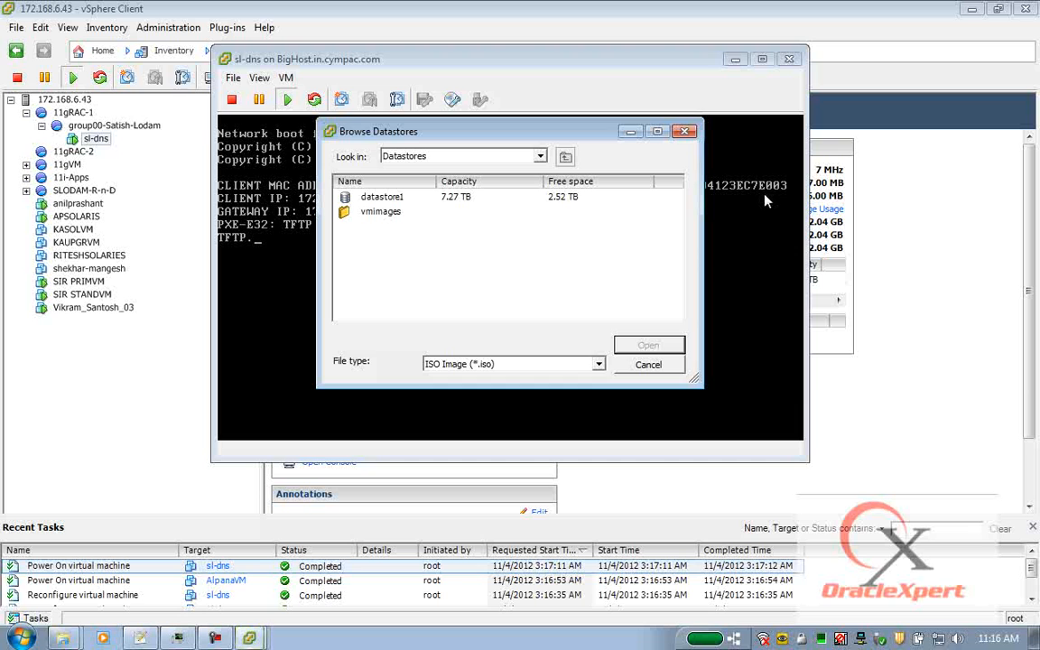
{"action": "double_click", "coordinate": [380, 200]}
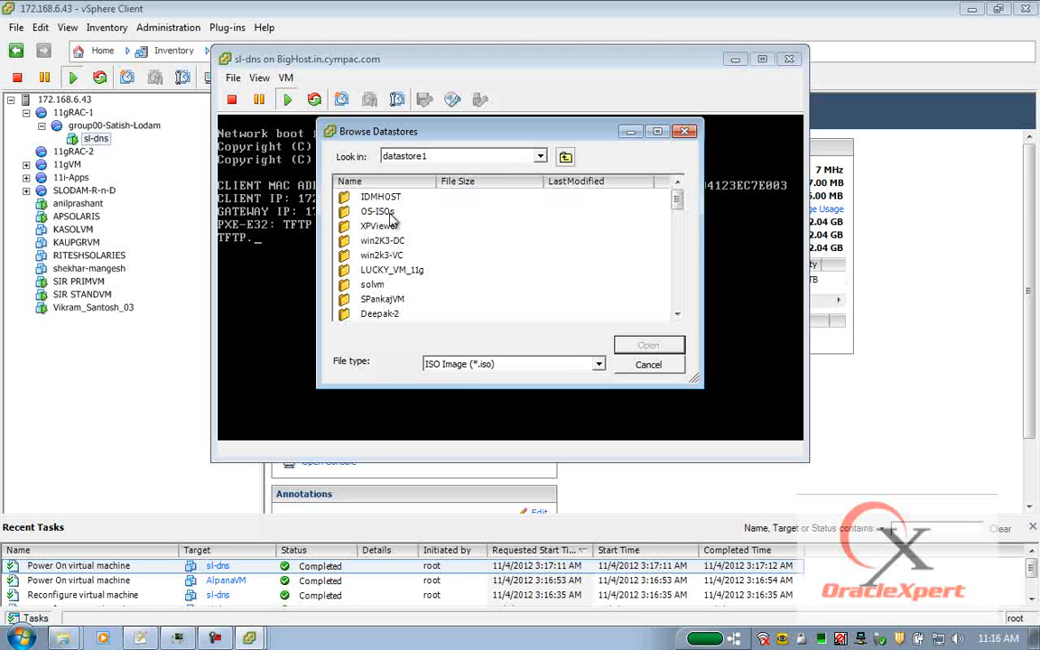
{"action": "left_click", "coordinate": [385, 214]}
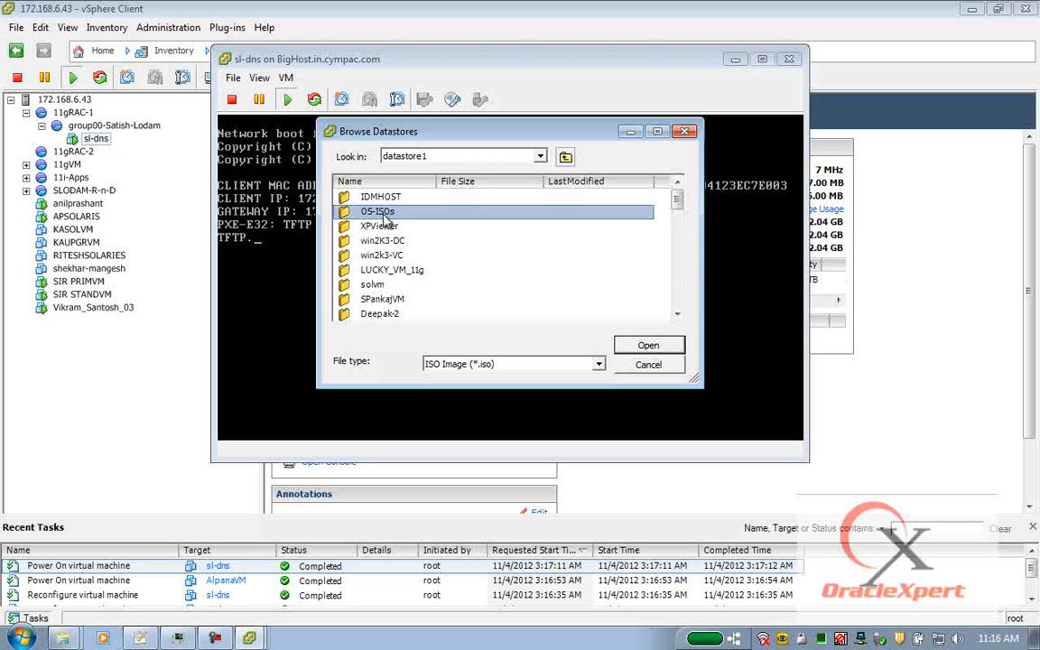
{"action": "double_click", "coordinate": [398, 214]}
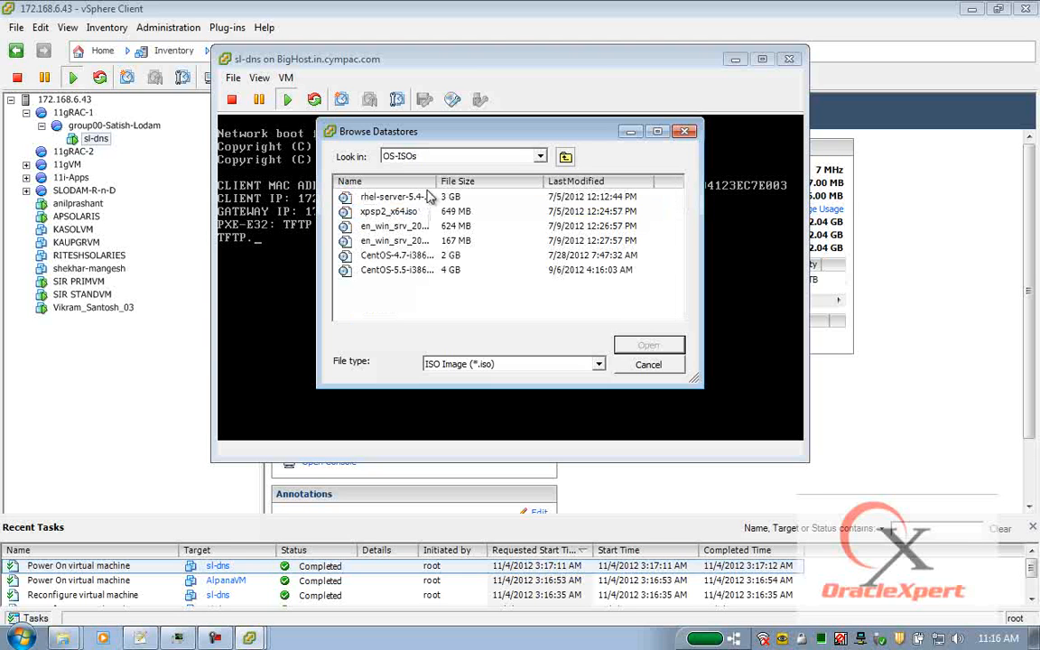
{"action": "left_click_drag", "start_coordinate": [437, 181], "coordinate": [533, 182]}
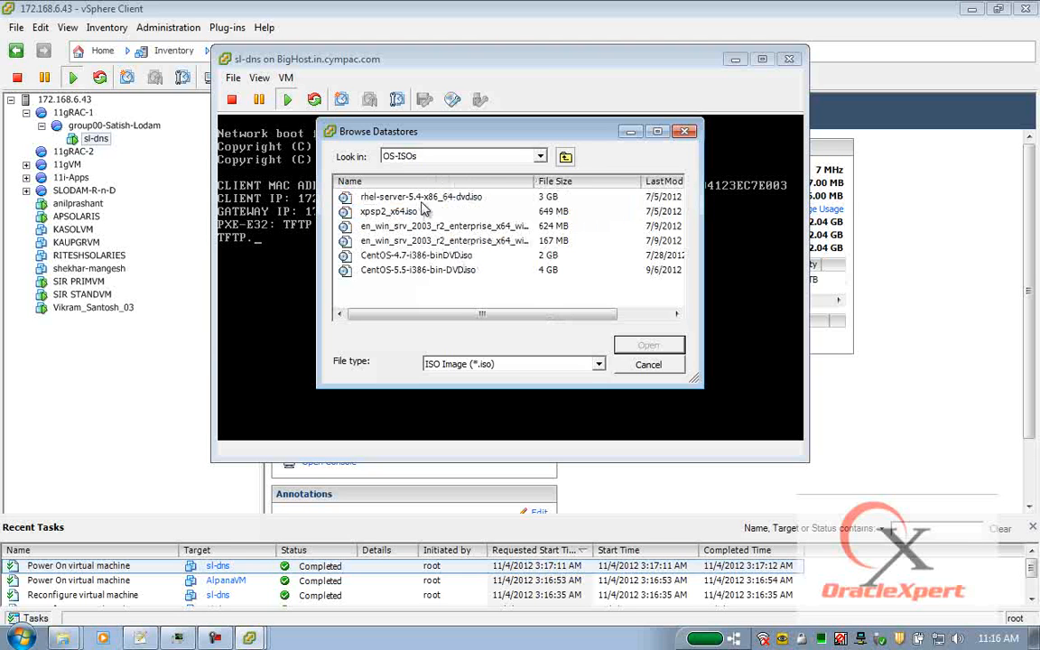
{"action": "left_click", "coordinate": [378, 197]}
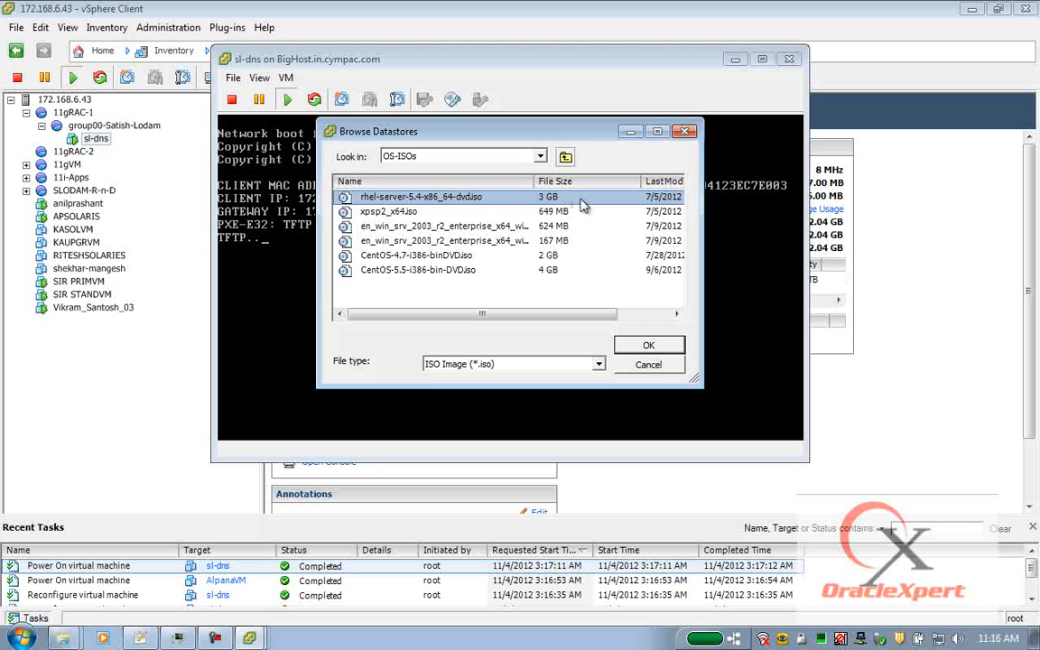
{"action": "left_click", "coordinate": [655, 345]}
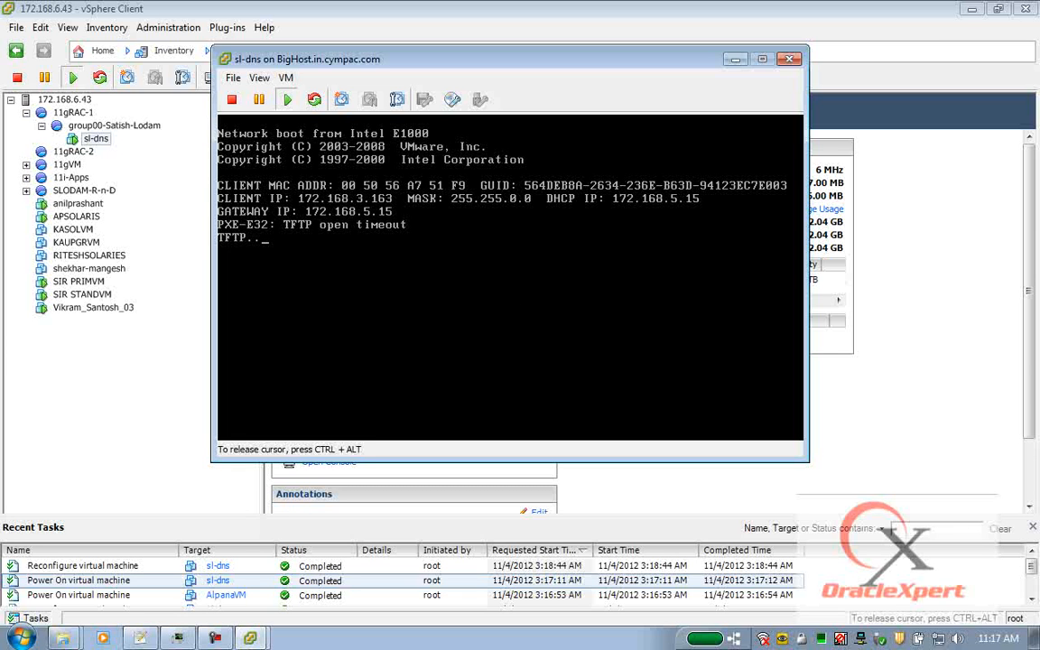
Cancel the PXE network boot and start the graphical RHEL installer from the boot: prompt.
{"action": "key", "text": "Escape"}
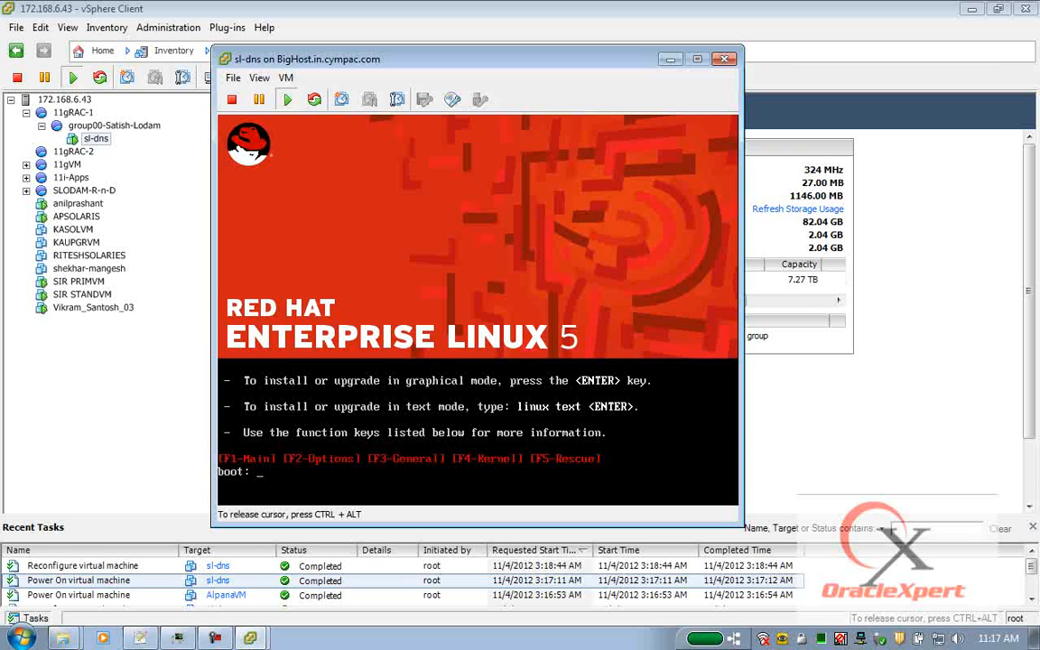
{"action": "key", "text": "Return"}
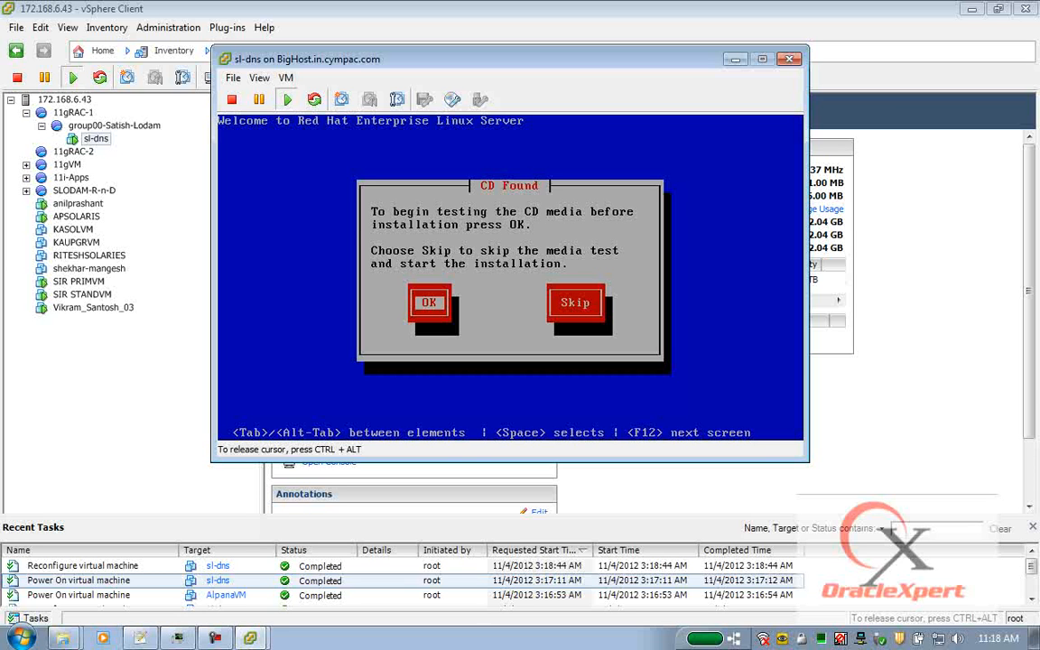
Skip the CD media test, move the console to the top-left, and capture input inside it.
{"action": "key", "text": "Tab"}
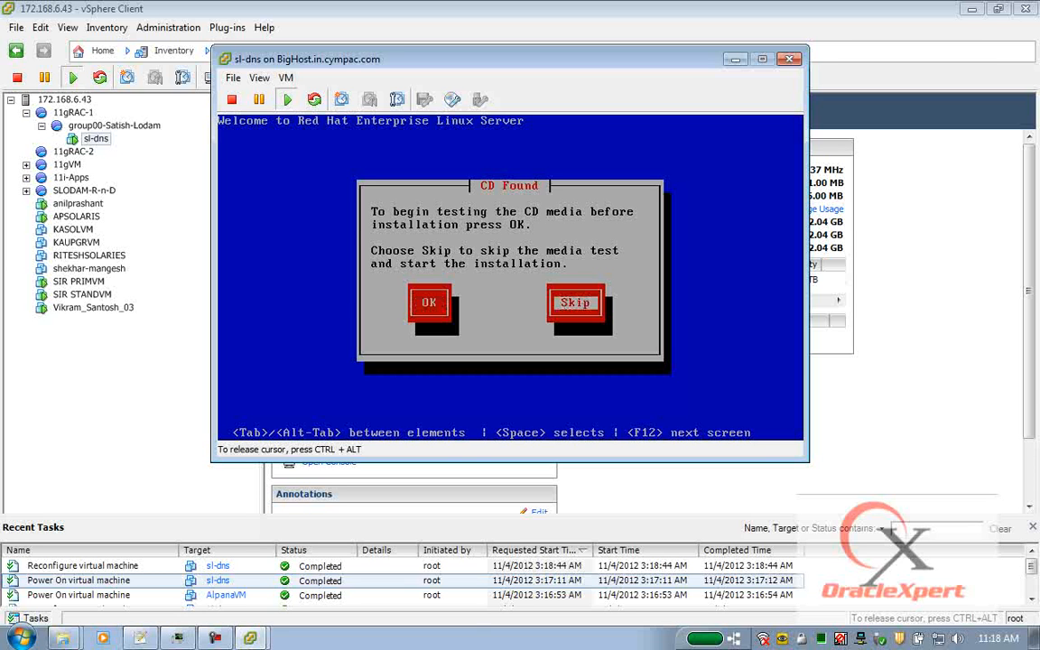
{"action": "key", "text": "Return"}
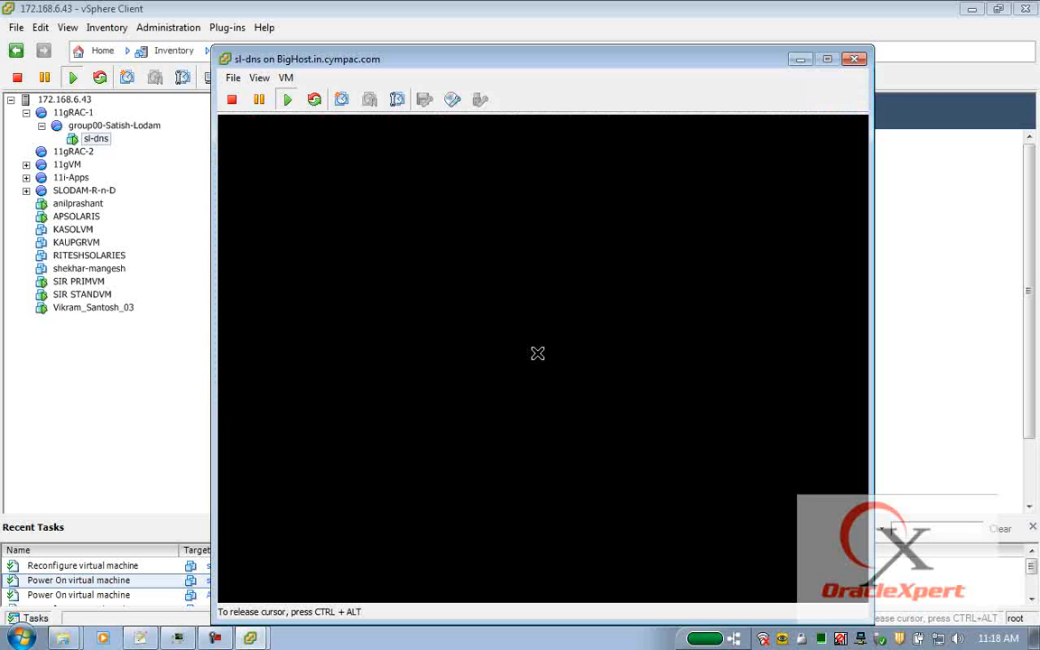
{"action": "left_click_drag", "start_coordinate": [497, 61], "coordinate": [450, 24]}
{"action": "left_click", "coordinate": [476, 221]}
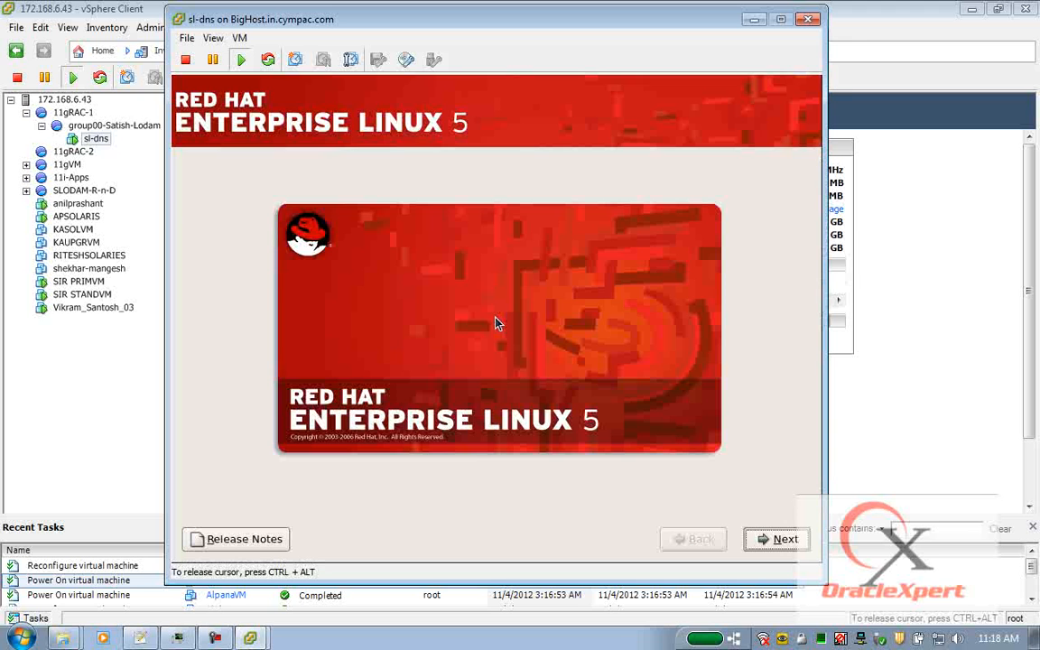
Accept English language and U.S. English keyboard, then enter and confirm the installation number.
{"action": "left_click", "coordinate": [770, 550]}
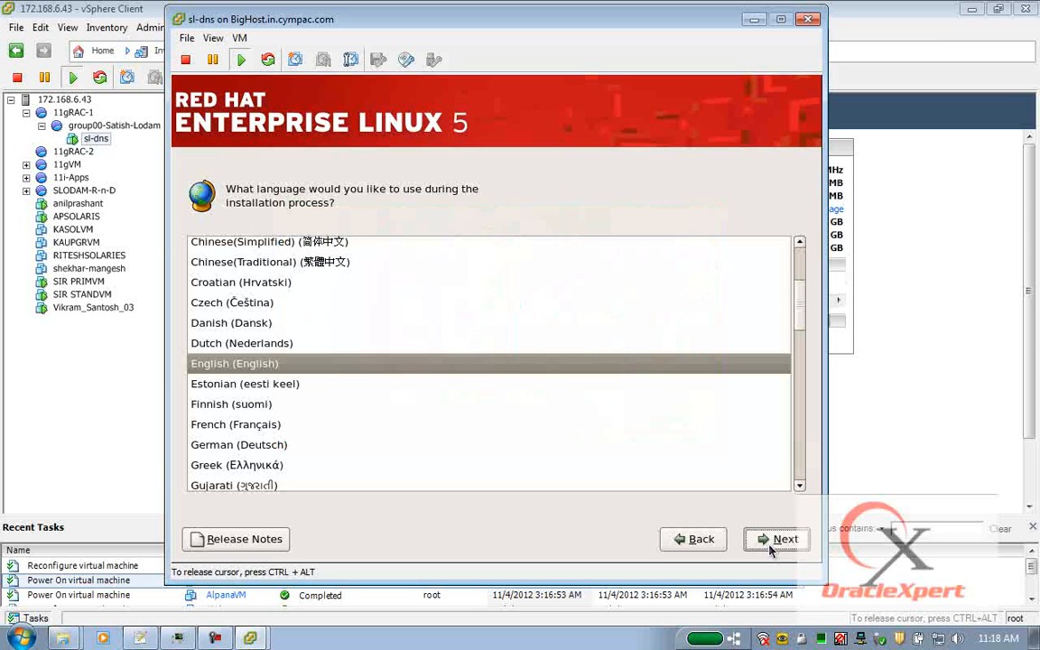
{"action": "left_click", "coordinate": [770, 551]}
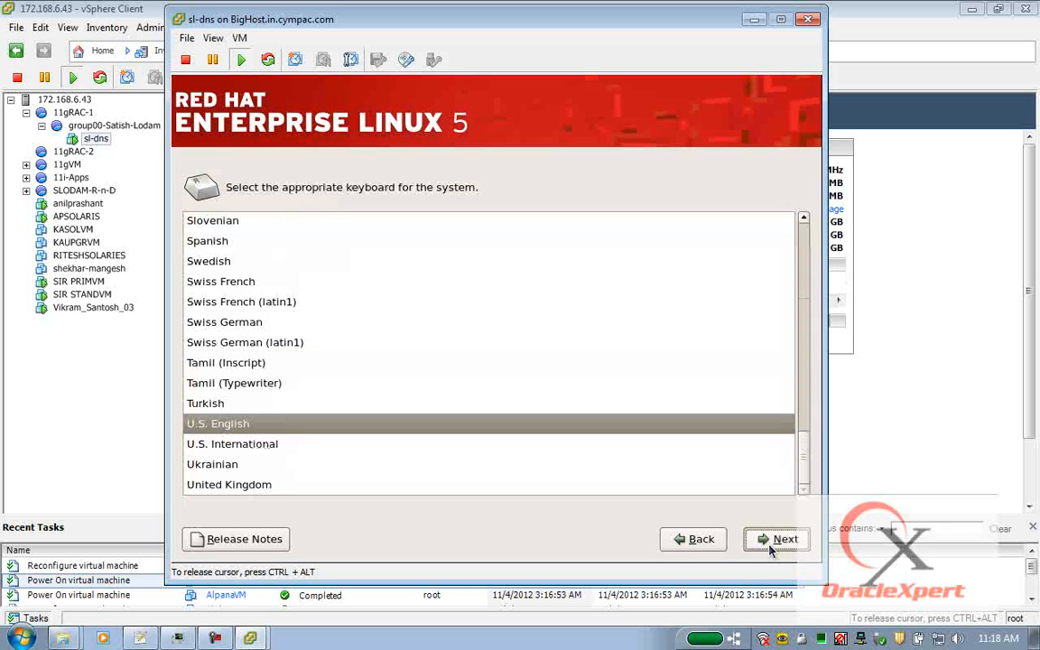
{"action": "left_click", "coordinate": [770, 551]}
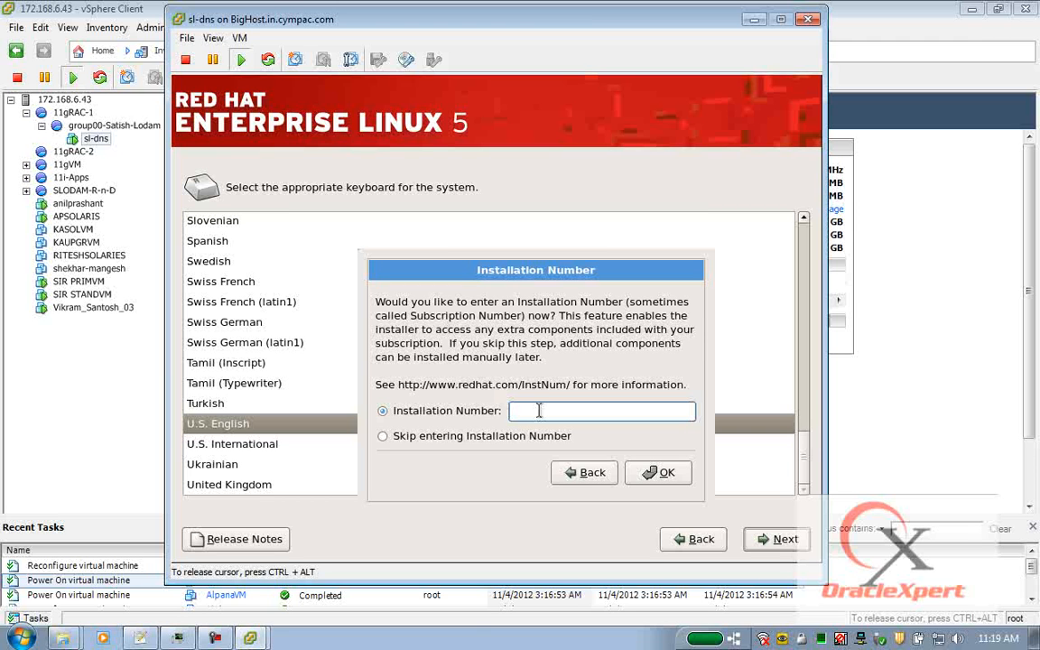
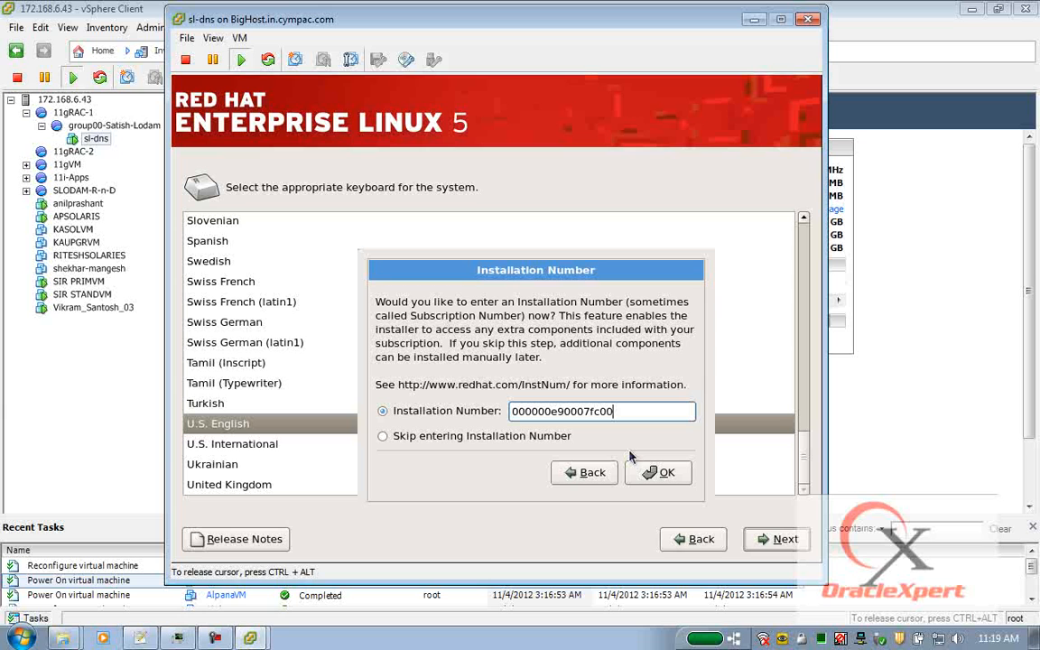
{"action": "left_click", "coordinate": [656, 474]}
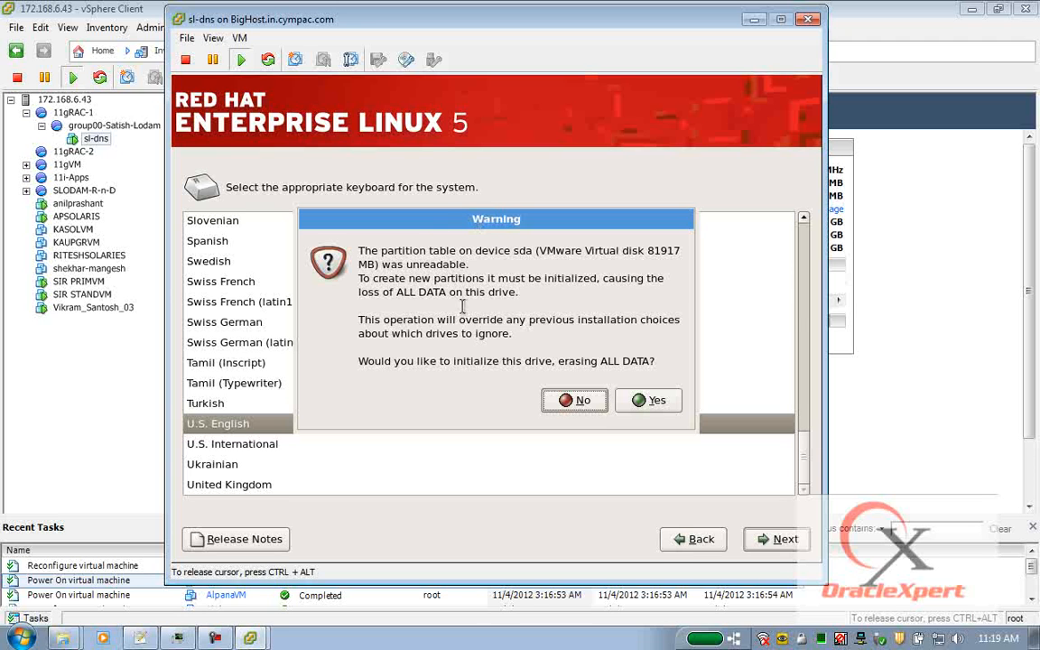
Initialize drive sda and choose 'Create custom layout.' to reach the partition editor.
{"action": "left_click", "coordinate": [633, 400]}
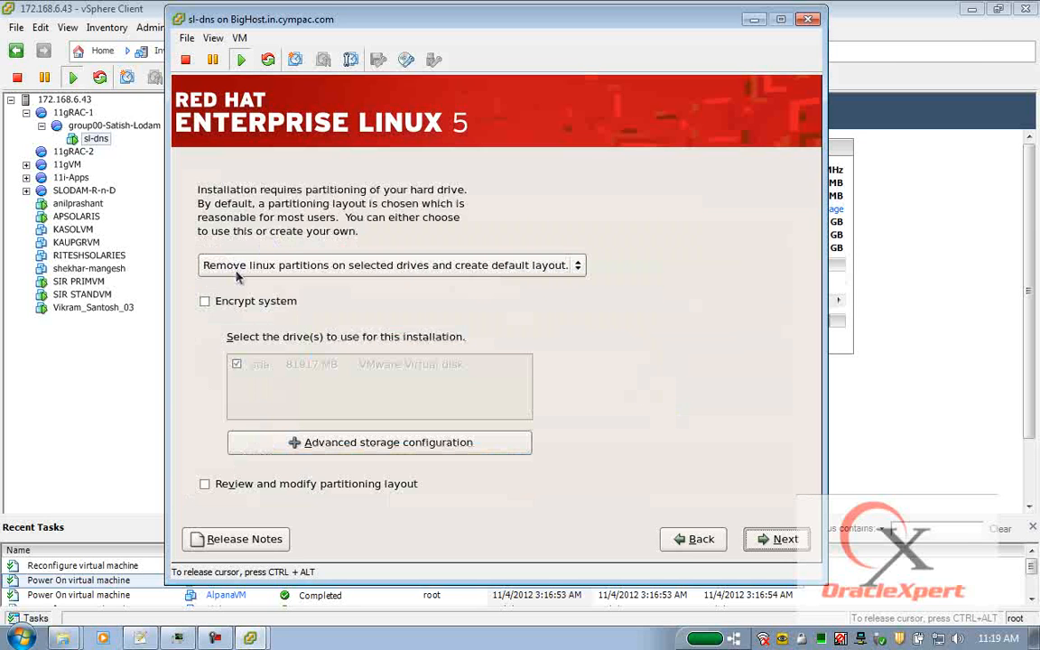
{"action": "left_click", "coordinate": [565, 268]}
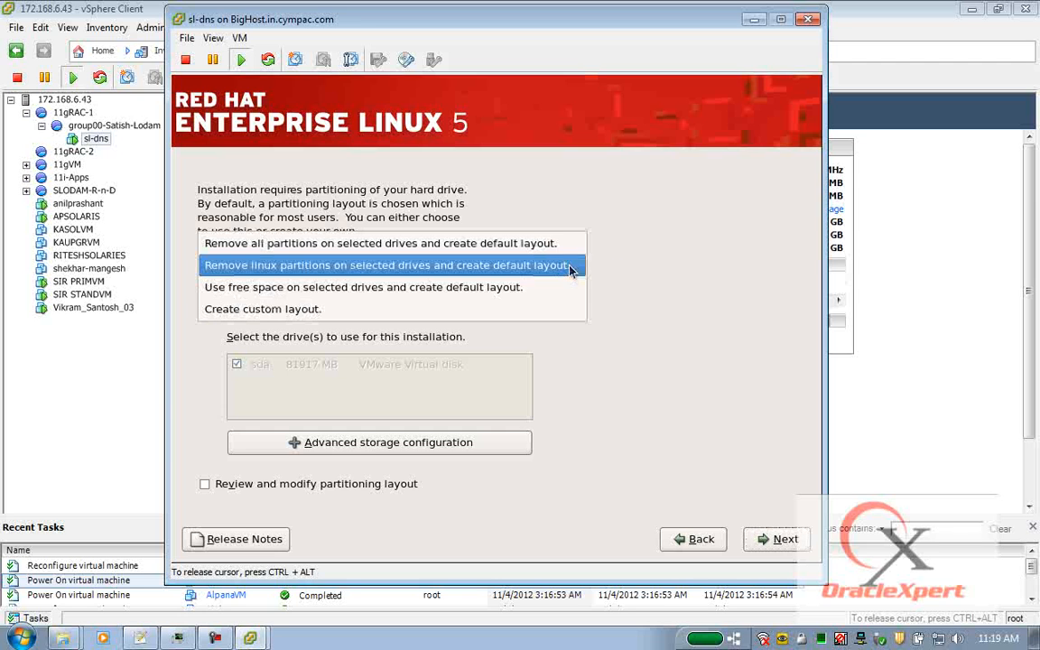
{"action": "left_click", "coordinate": [355, 311]}
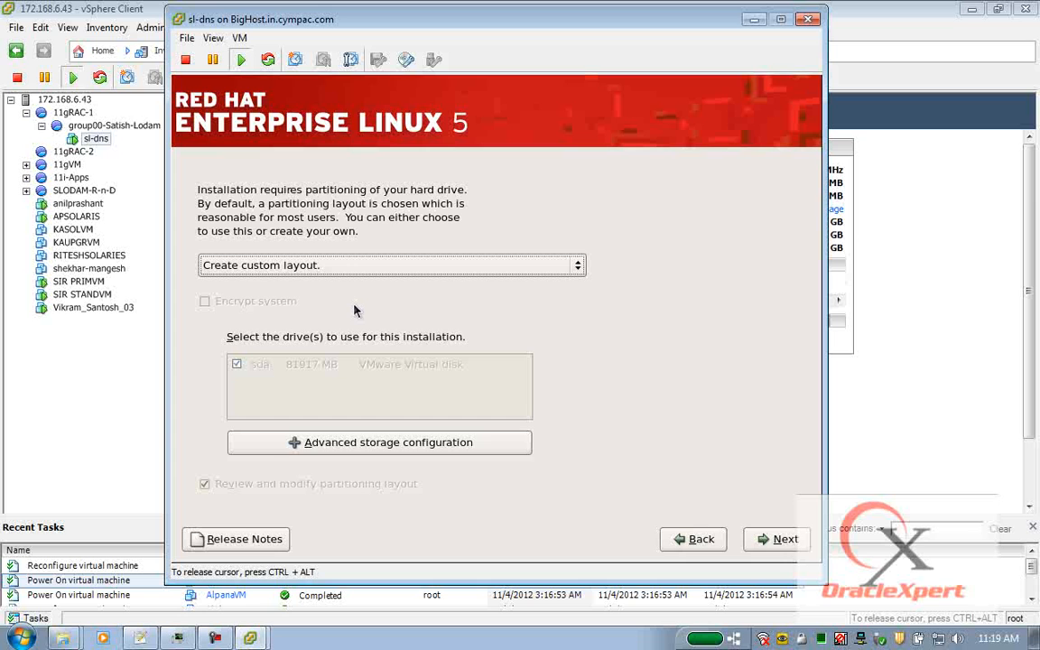
{"action": "left_click", "coordinate": [786, 539]}
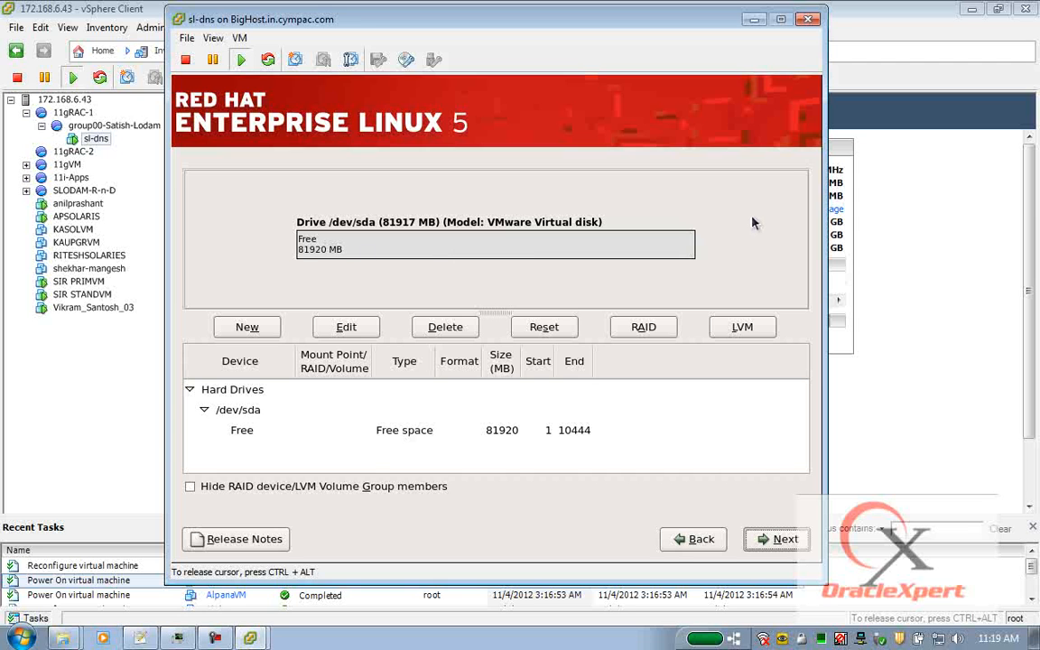
Add a 12000 MB root (/) partition.
{"action": "left_click", "coordinate": [250, 323]}
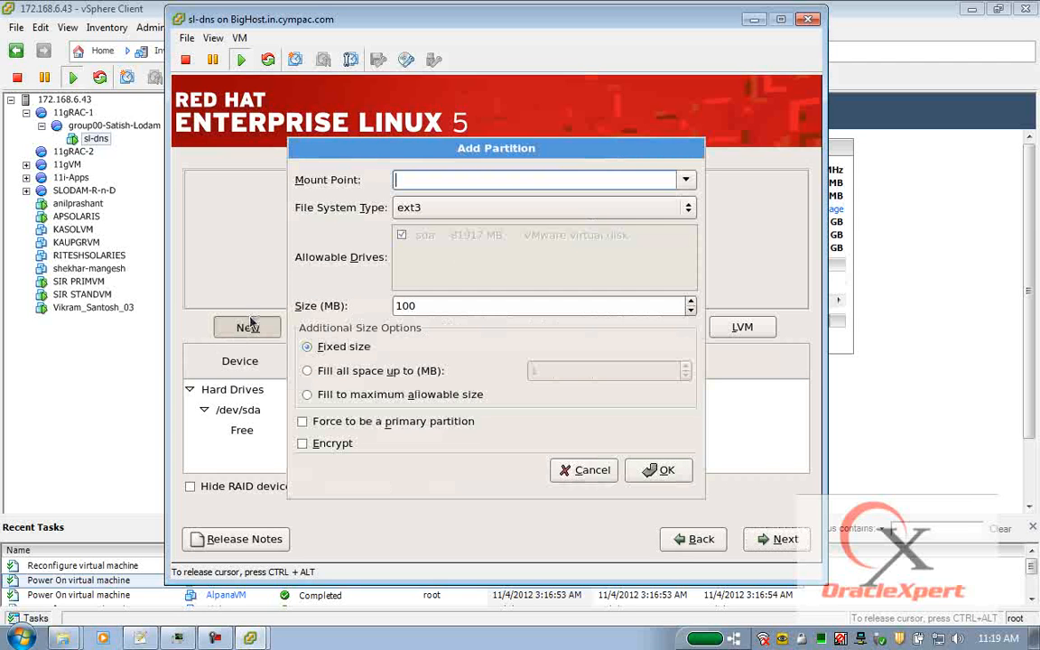
{"action": "type", "text": "/"}
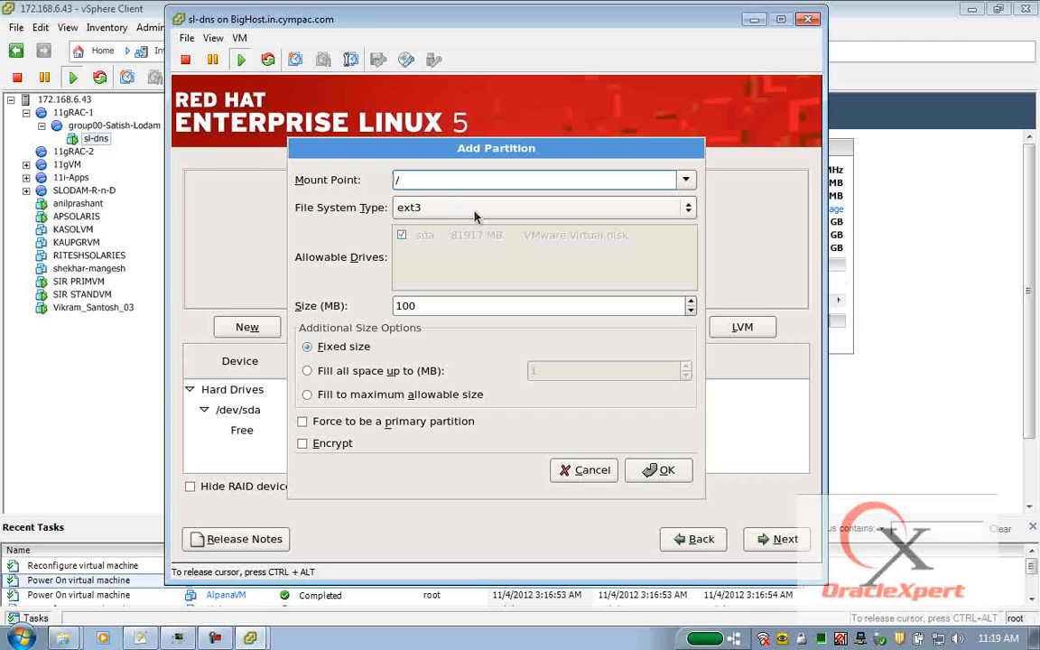
{"action": "left_click", "coordinate": [427, 310]}
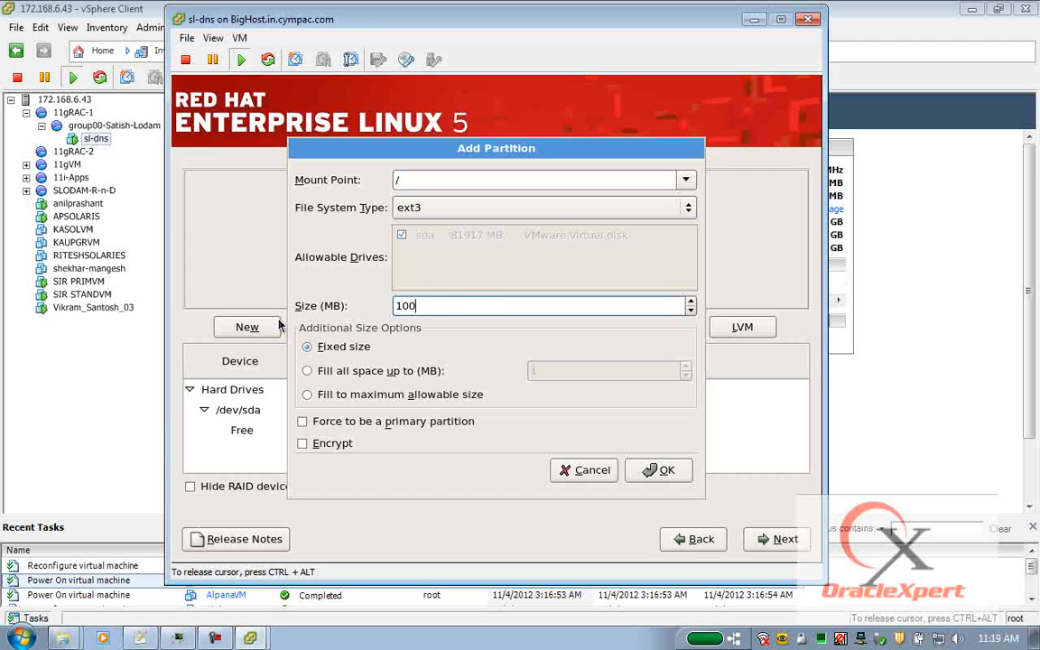
{"action": "left_click_drag", "start_coordinate": [488, 301], "coordinate": [298, 306]}
{"action": "type", "text": "12000"}
{"action": "left_click", "coordinate": [659, 469]}
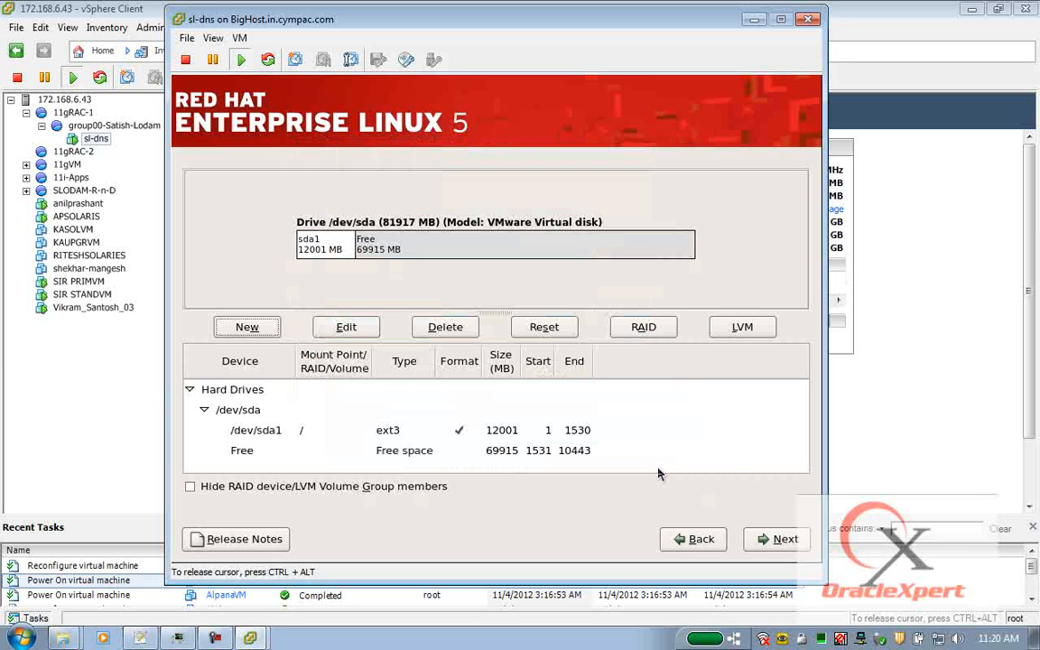
Add a 4096 MB swap partition.
{"action": "left_click", "coordinate": [233, 329]}
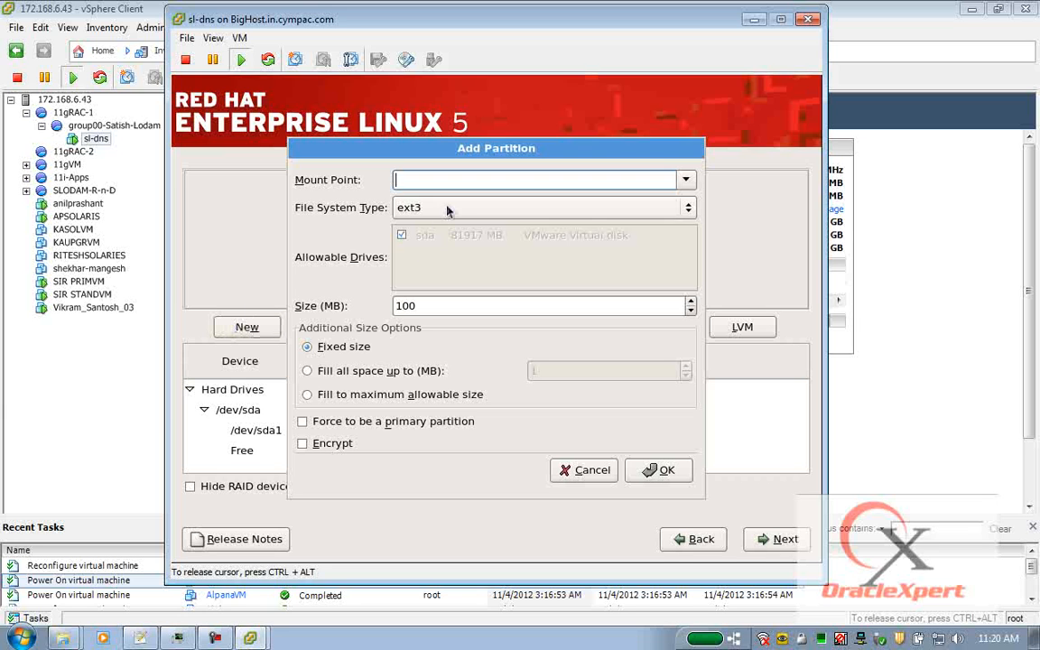
{"action": "left_click", "coordinate": [447, 209]}
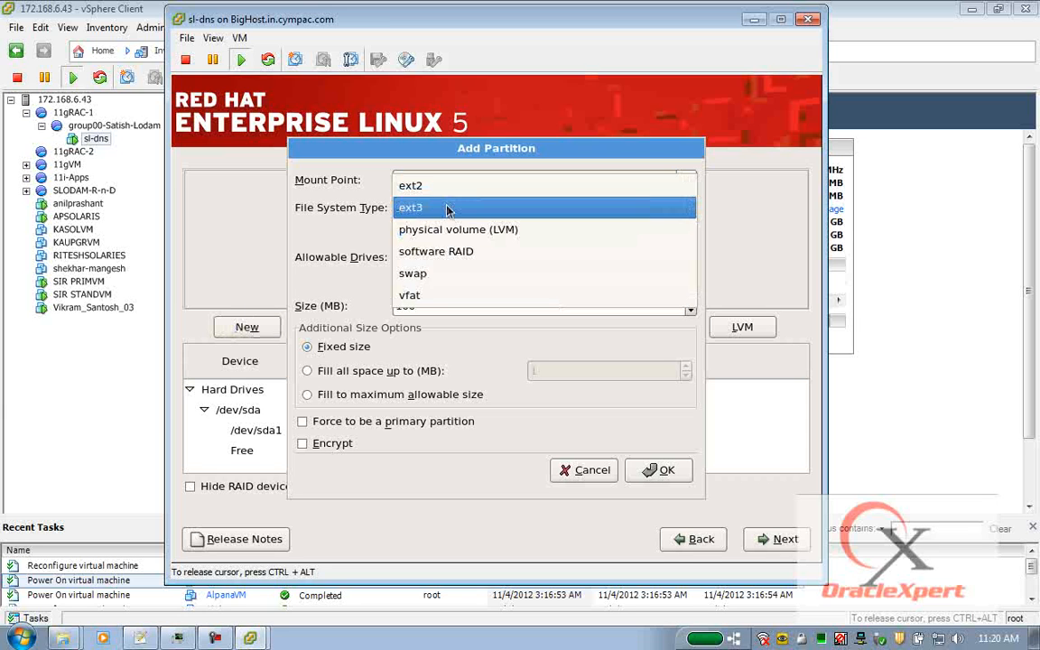
{"action": "left_click", "coordinate": [439, 271]}
{"action": "double_click", "coordinate": [426, 306]}
{"action": "type", "text": "40"}
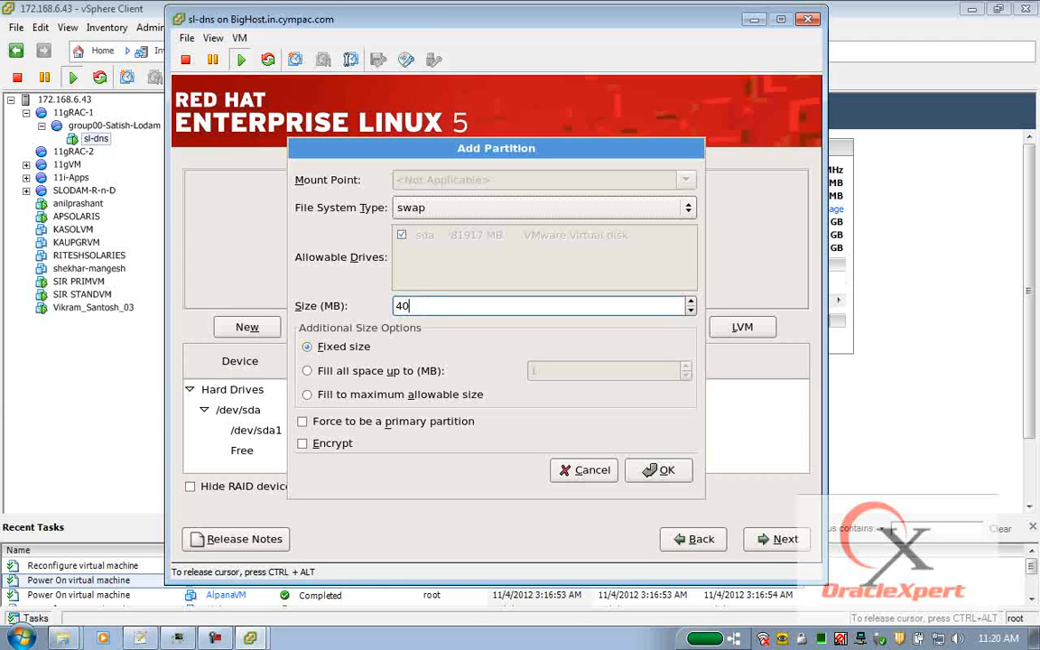
{"action": "type", "text": "96"}
{"action": "left_click", "coordinate": [658, 469]}
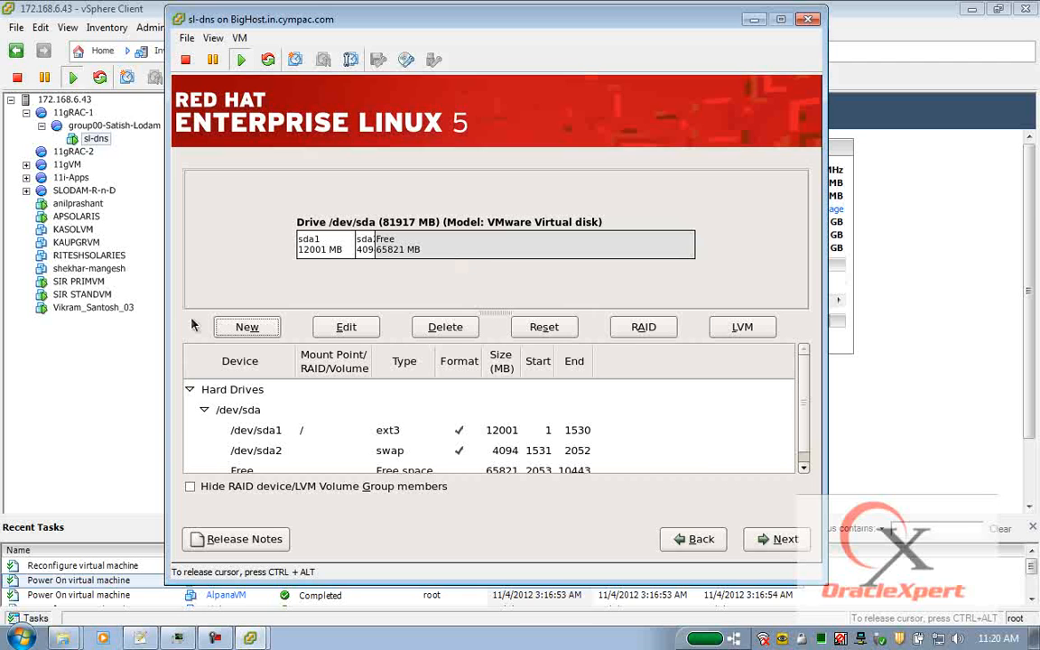
Add a /netapp partition that fills the remaining space.
{"action": "left_click", "coordinate": [247, 327]}
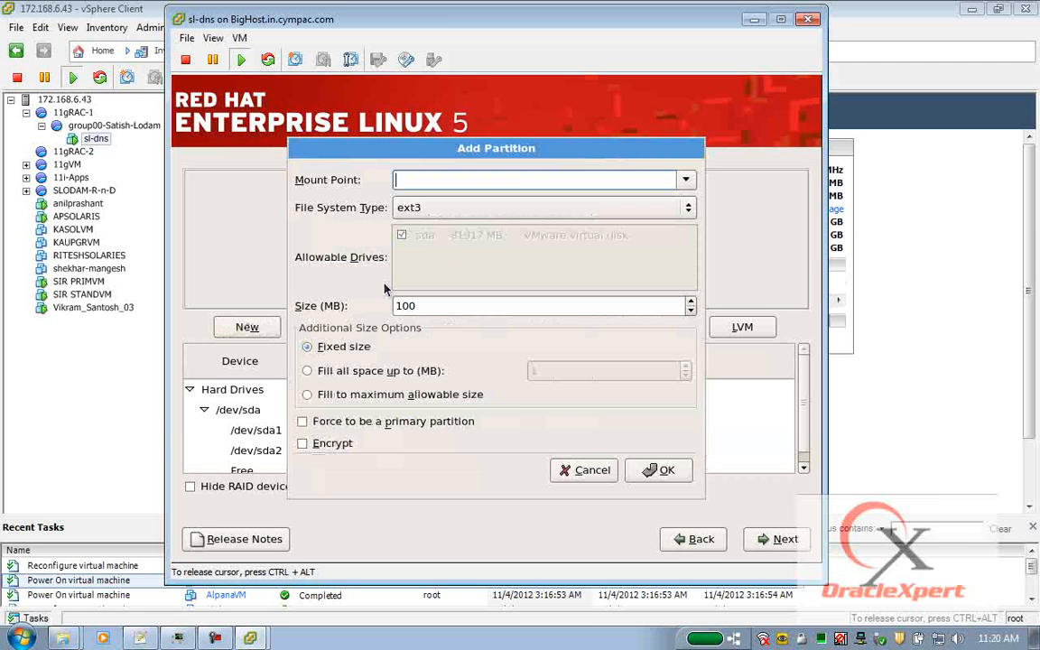
{"action": "type", "text": "/netapp"}
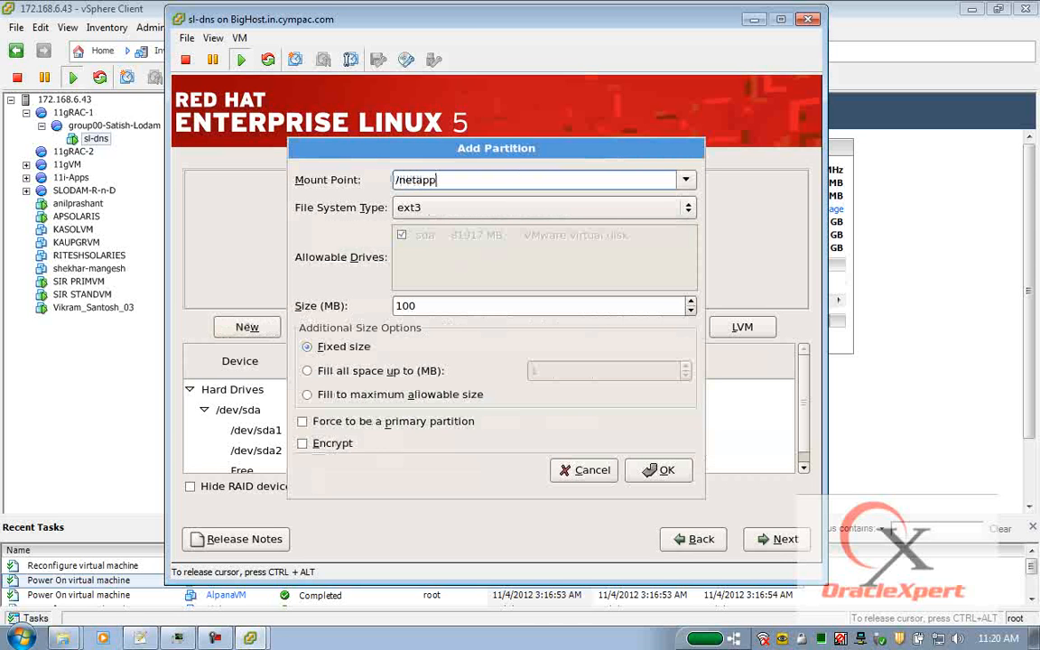
{"action": "left_click", "coordinate": [317, 398]}
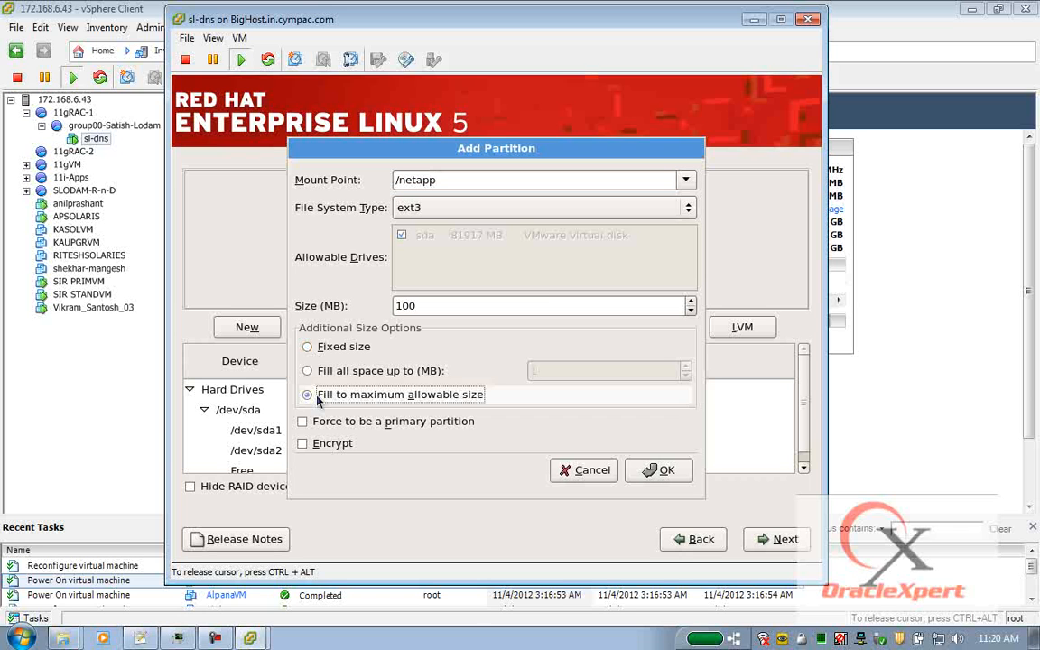
{"action": "left_click", "coordinate": [647, 469]}
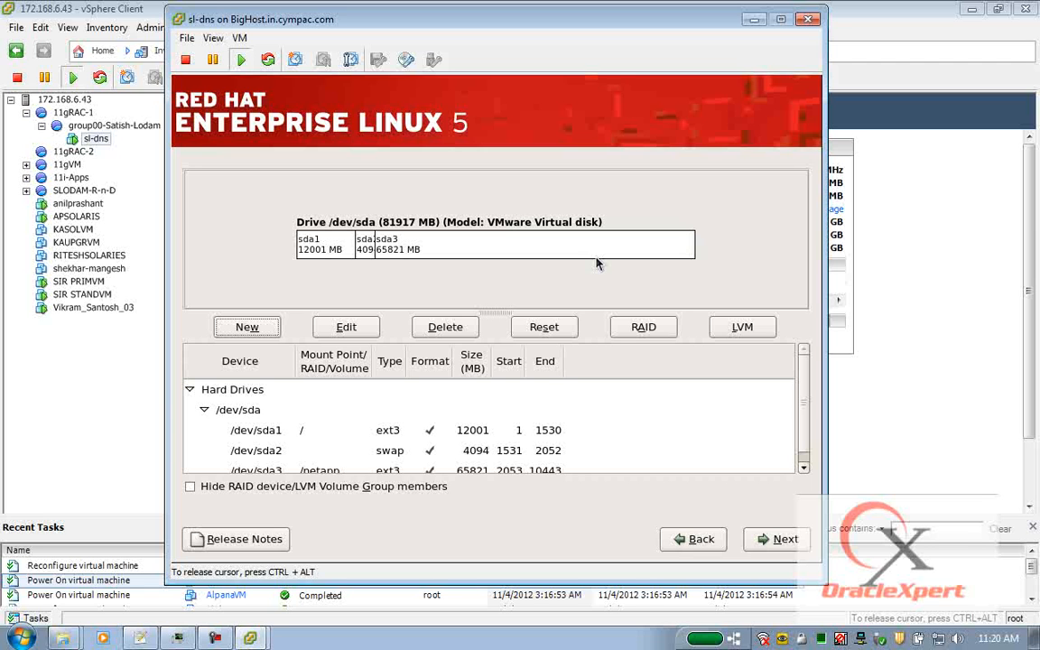
Accept the partition layout and keep the default GRUB boot loader on /dev/sda.
{"action": "left_click", "coordinate": [782, 539]}
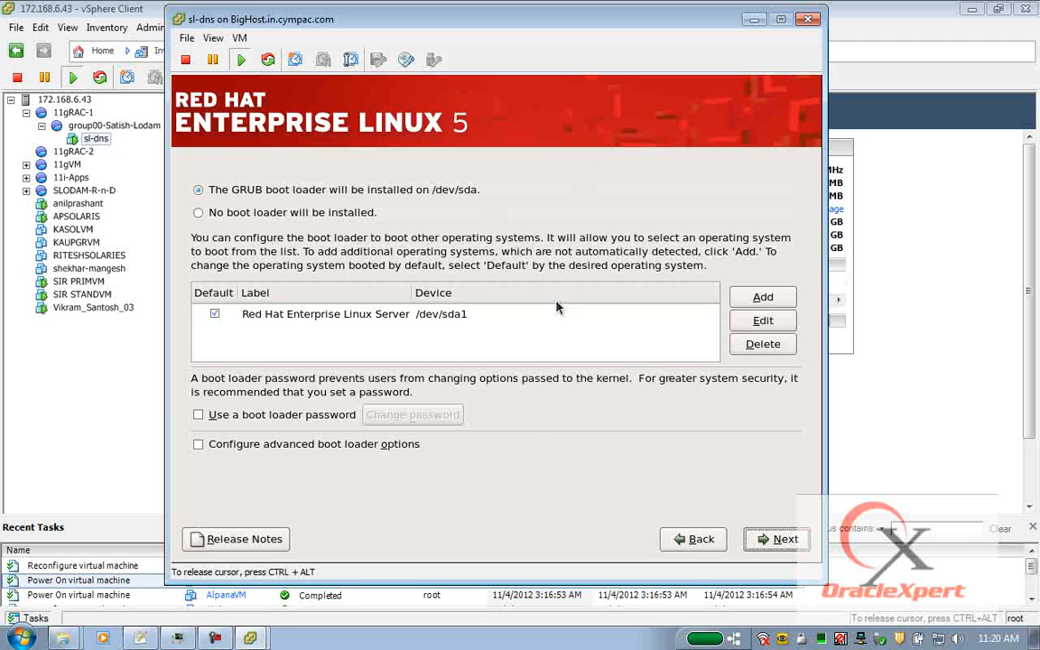
{"action": "left_click", "coordinate": [798, 540]}
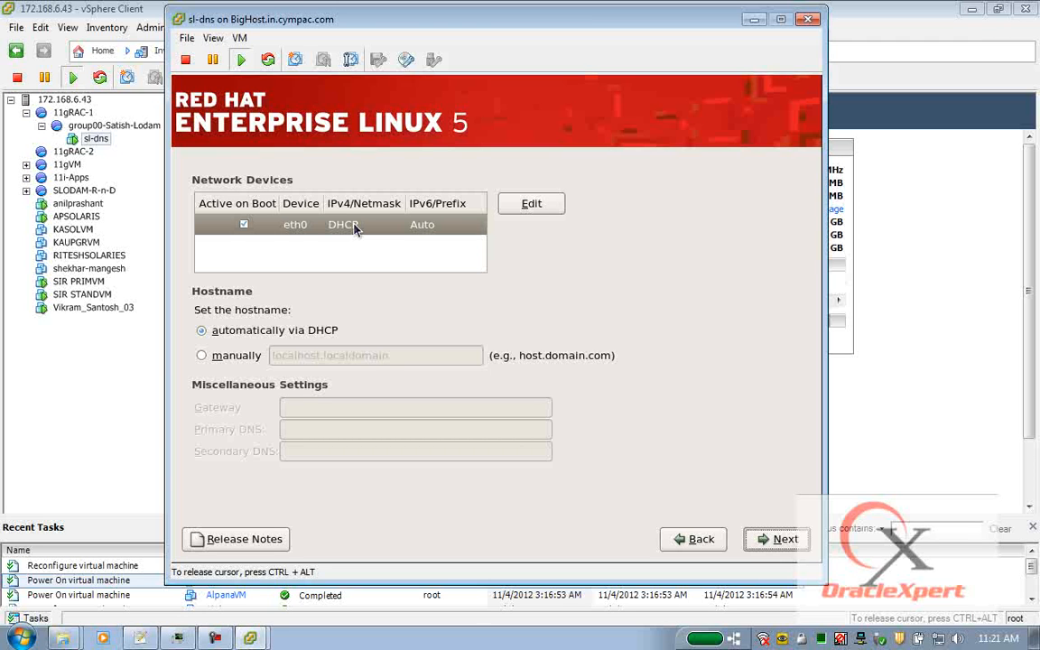
Give eth0 manual IPv4 address 172.168.70.1 with netmask 255.255.0.0 and IPv6 support disabled.
{"action": "left_click", "coordinate": [504, 201]}
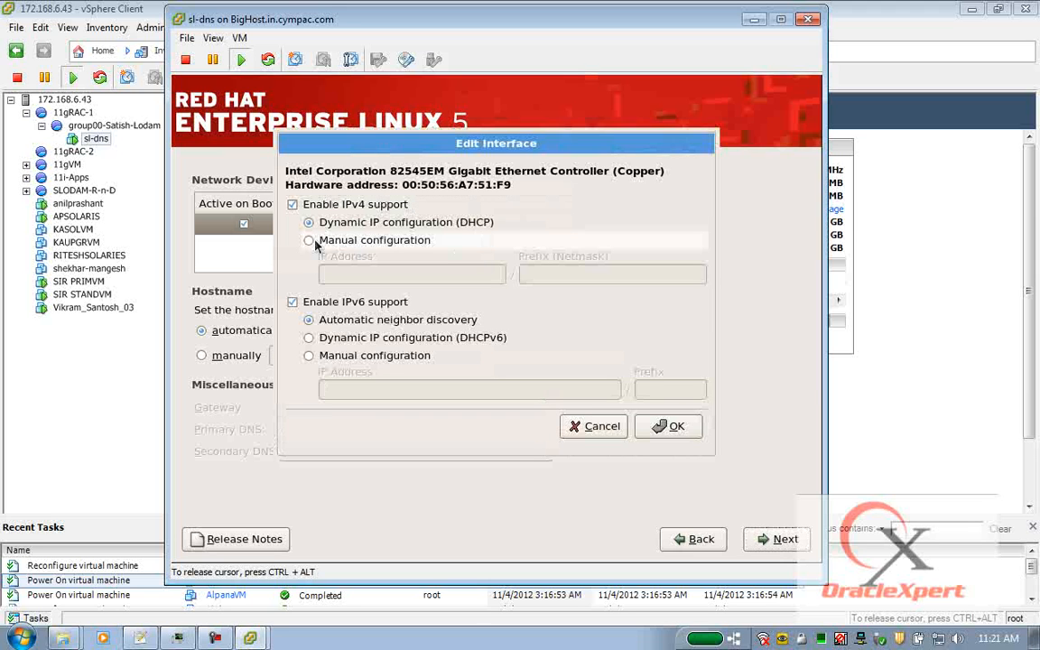
{"action": "left_click", "coordinate": [311, 242]}
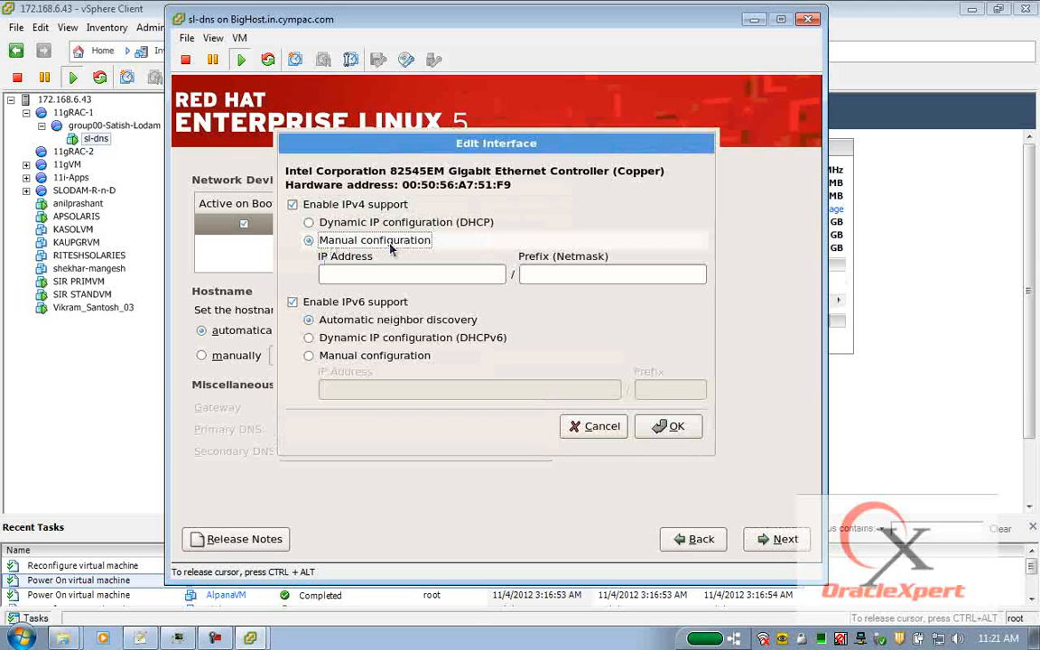
{"action": "left_click", "coordinate": [357, 273]}
{"action": "type", "text": "172.168.70.1"}
{"action": "left_click", "coordinate": [542, 274]}
{"action": "type", "text": "2"}
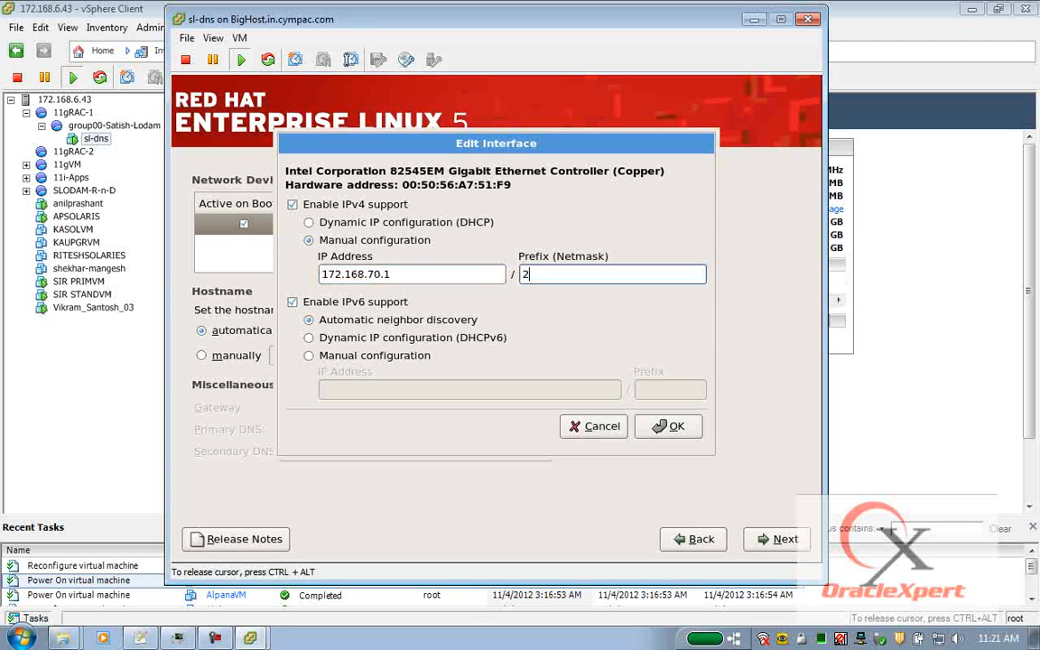
{"action": "type", "text": "55.255.0.0"}
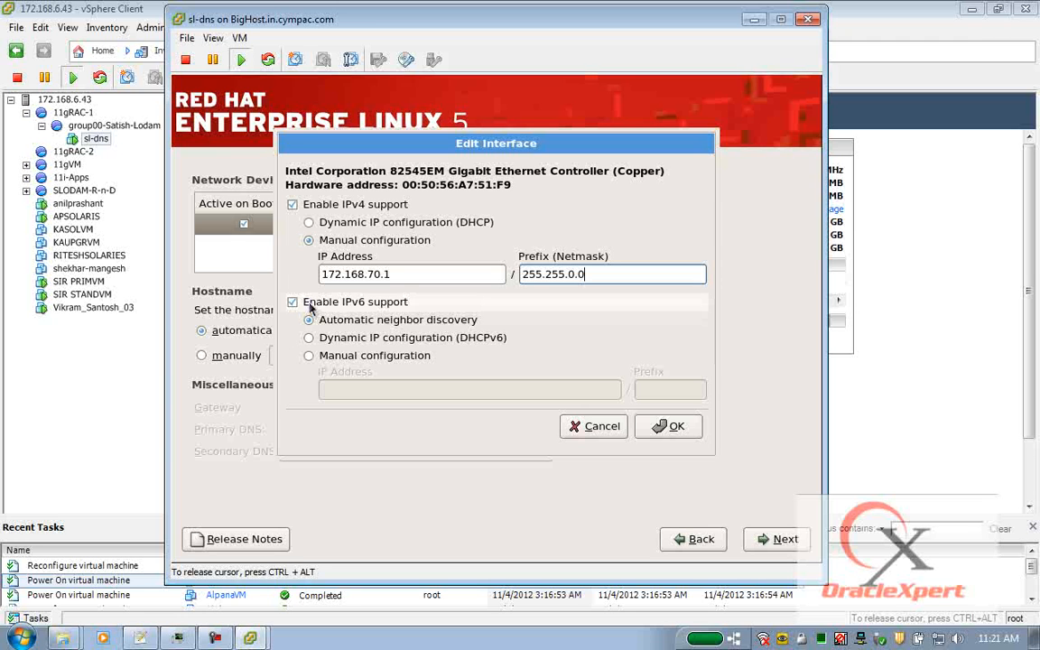
{"action": "left_click", "coordinate": [299, 306]}
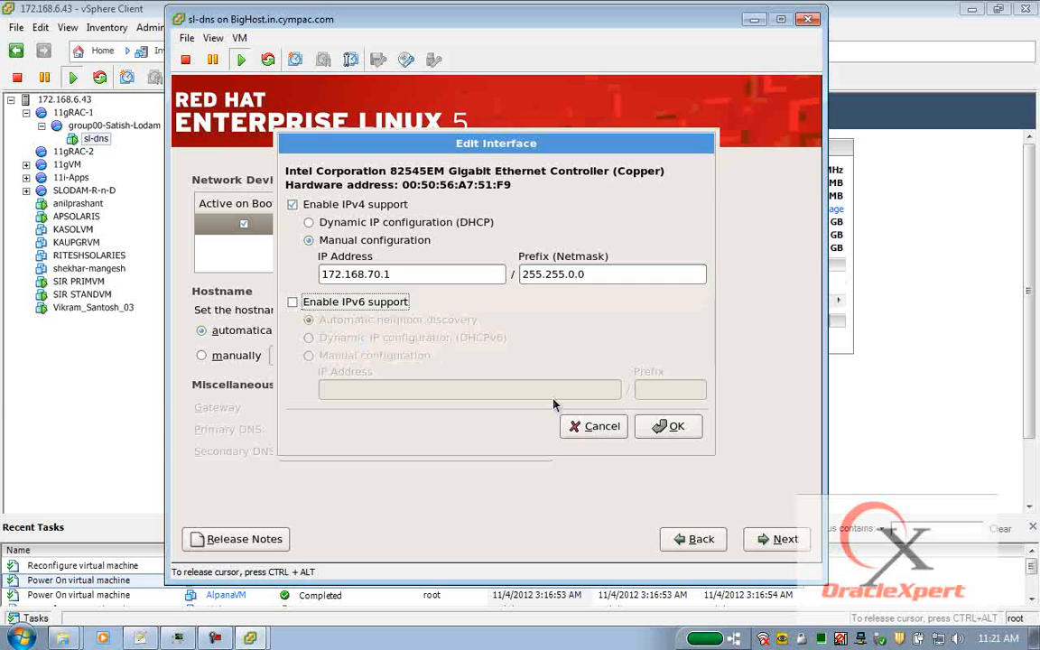
{"action": "left_click", "coordinate": [668, 425]}
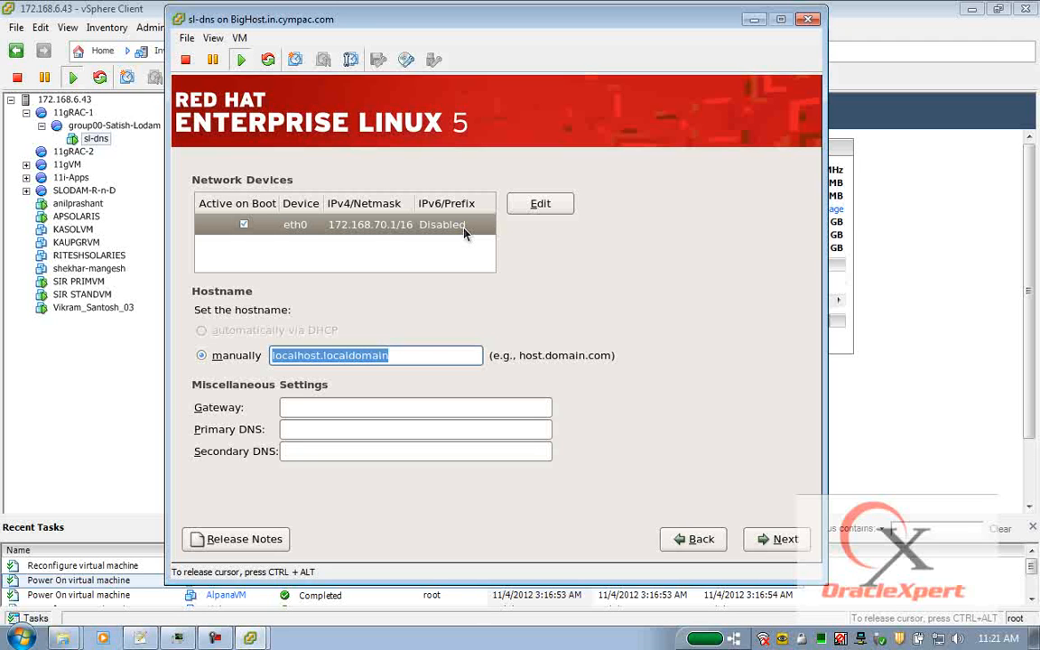
Set the hostname manually to sl-dns.oraclexpert.com.
{"action": "type", "text": "s"}
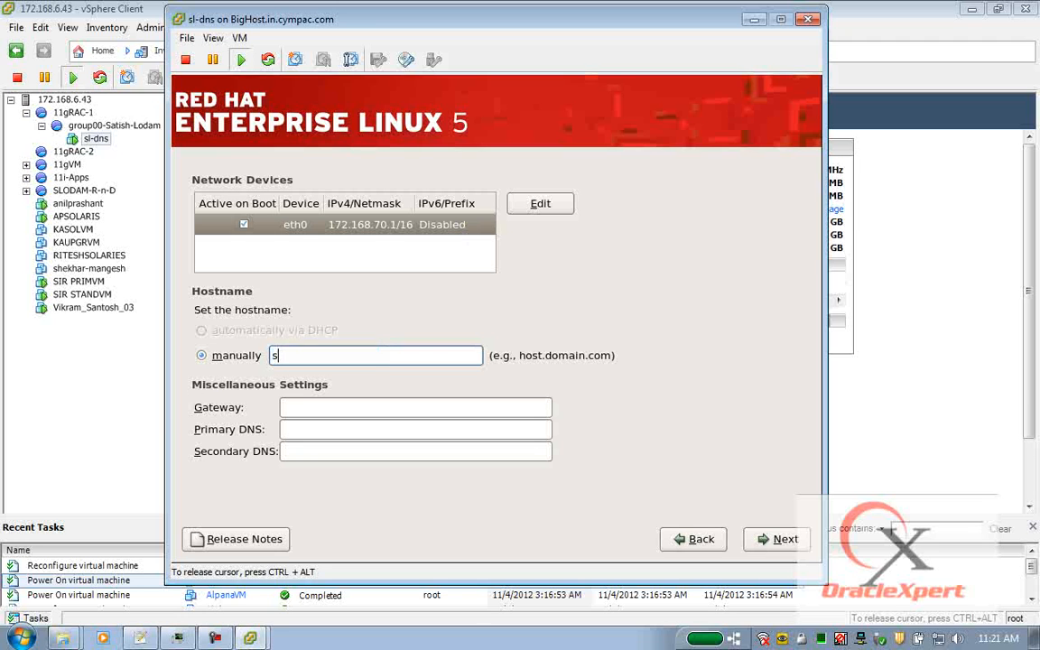
{"action": "type", "text": "l-dns.oraclexpert.com"}
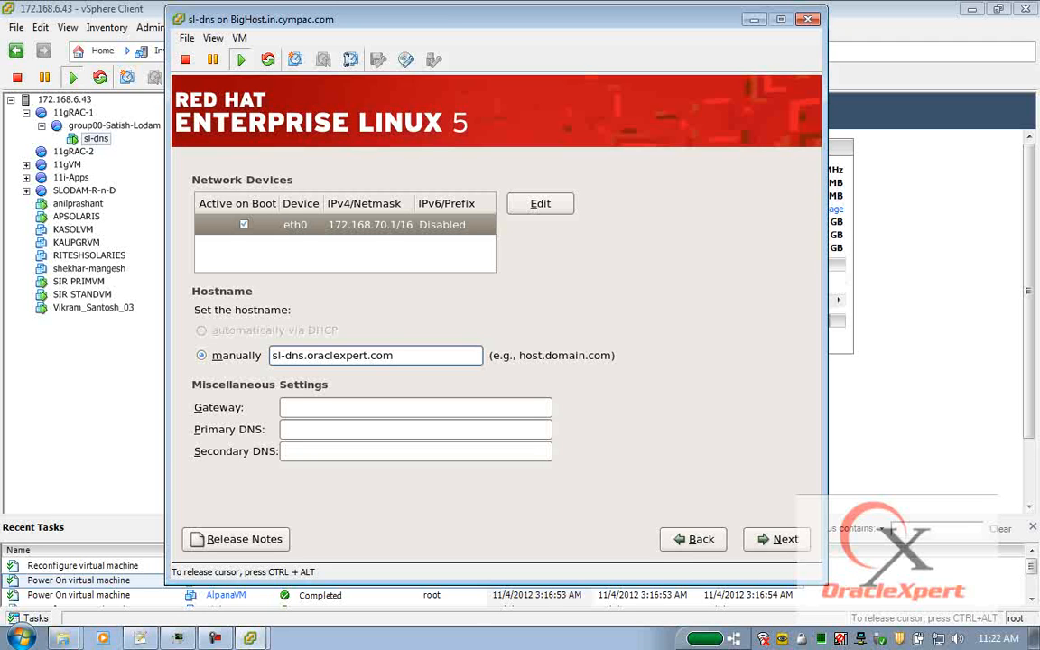
{"action": "key", "text": "Left"}
{"action": "key", "text": "Left"}
{"action": "key", "text": "Left"}
{"action": "key", "text": "Left"}
{"action": "key", "text": "Left"}
{"action": "key", "text": "Left"}
{"action": "key", "text": "Left"}
{"action": "key", "text": "Left"}
{"action": "key", "text": "Left"}
{"action": "type", "text": "E"}
{"action": "key", "text": "BackSpace"}
Enter gateway 172.168.3.254 and primary DNS 172.168.70.1.
{"action": "left_click", "coordinate": [330, 407]}
{"action": "type", "text": "172.16"}
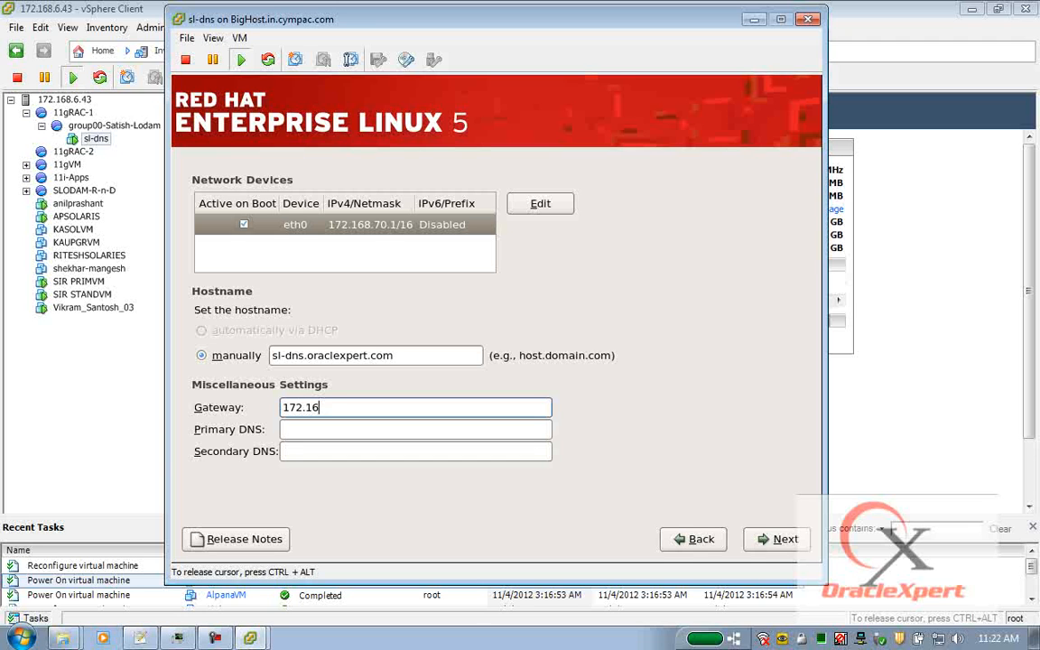
{"action": "type", "text": "8.3.254"}
{"action": "key", "text": "Tab"}
{"action": "type", "text": "172.168."}
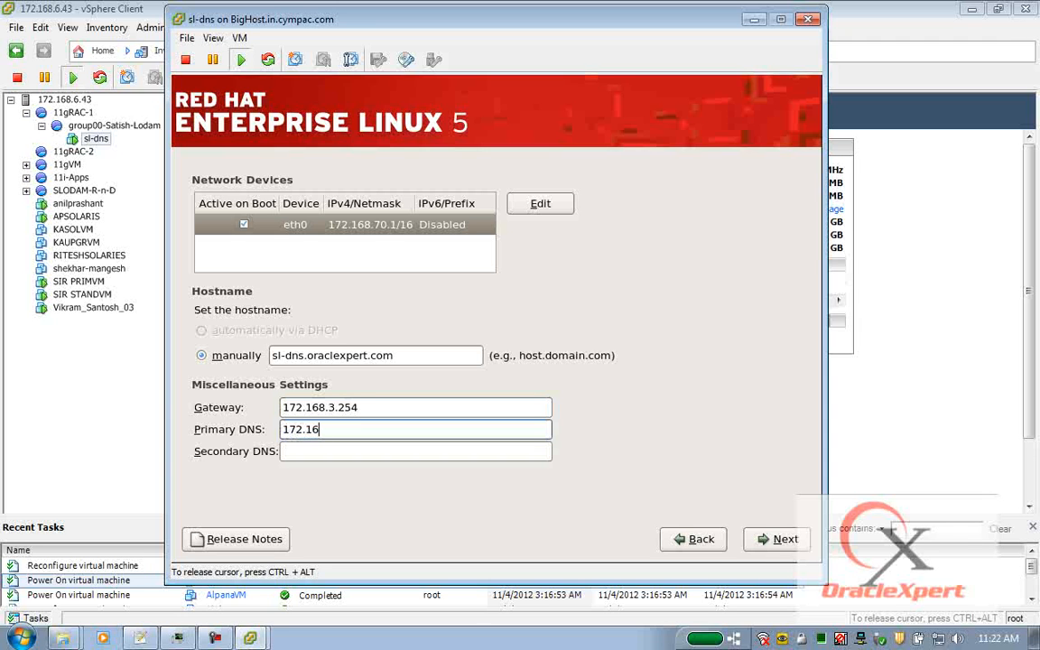
{"action": "type", "text": "70.1"}
{"action": "key", "text": "Tab"}
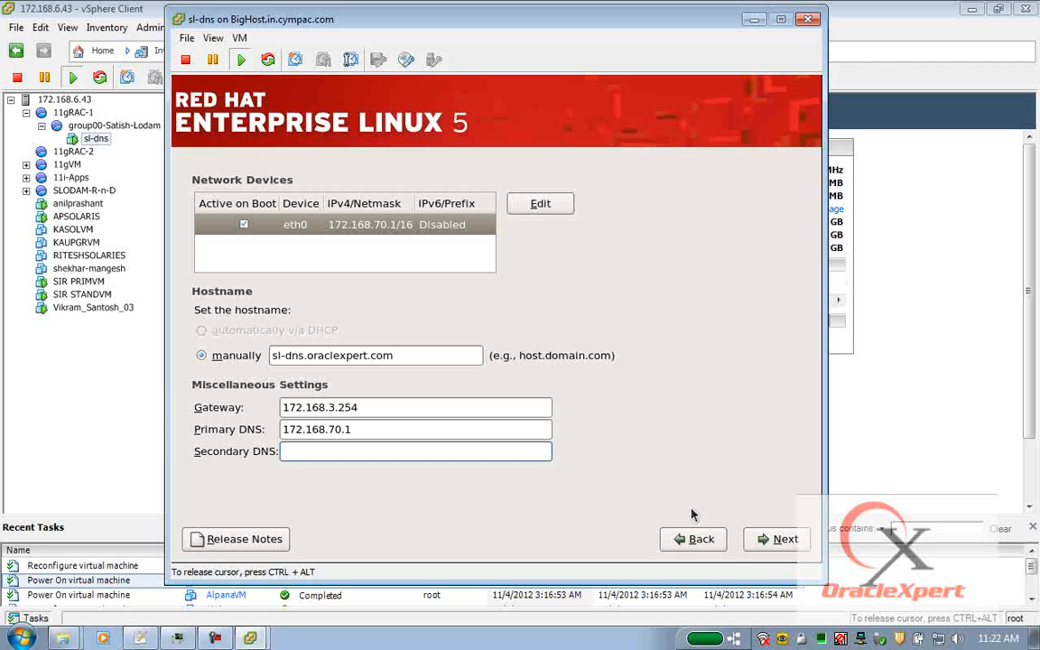
Accept the network settings, pick India on the zoomed map for Asia/Kolkata, and continue.
{"action": "left_click", "coordinate": [763, 539]}
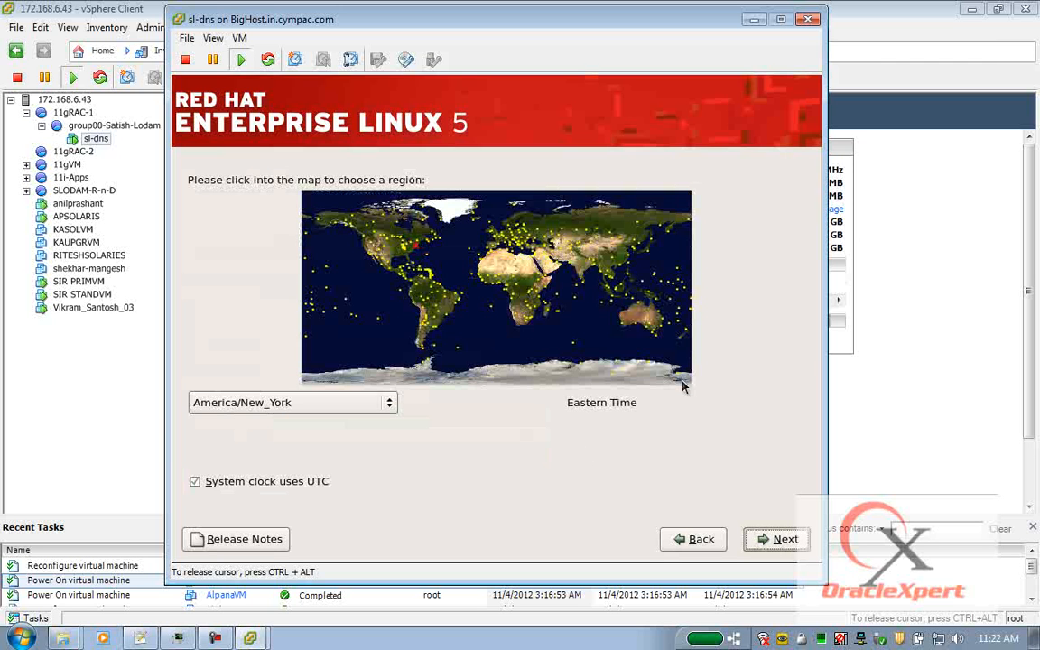
{"action": "left_click", "coordinate": [524, 224]}
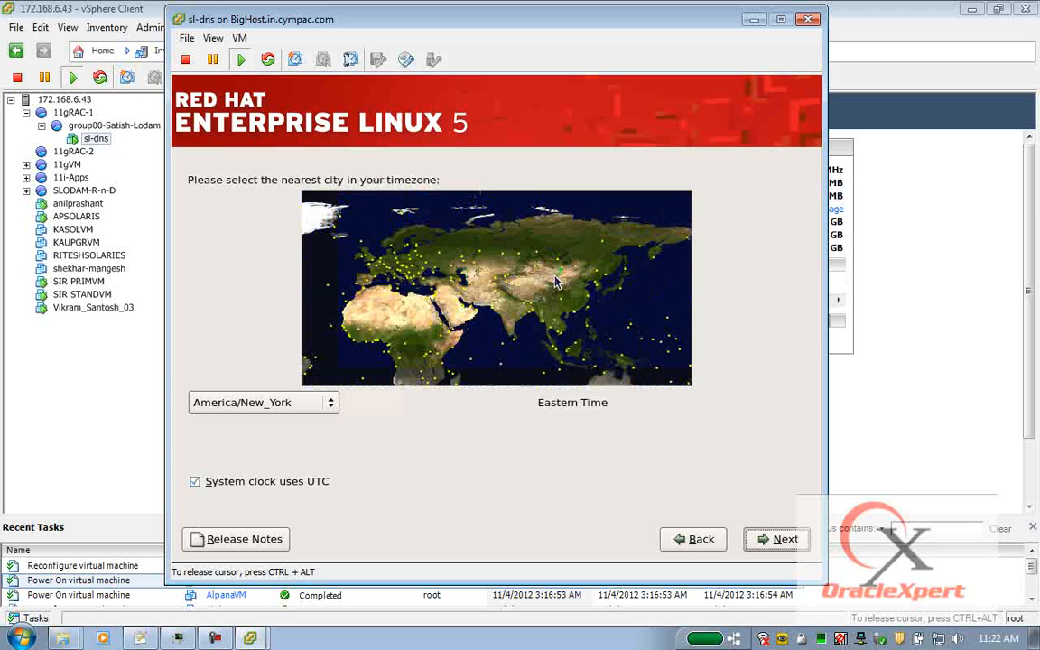
{"action": "left_click", "coordinate": [522, 320]}
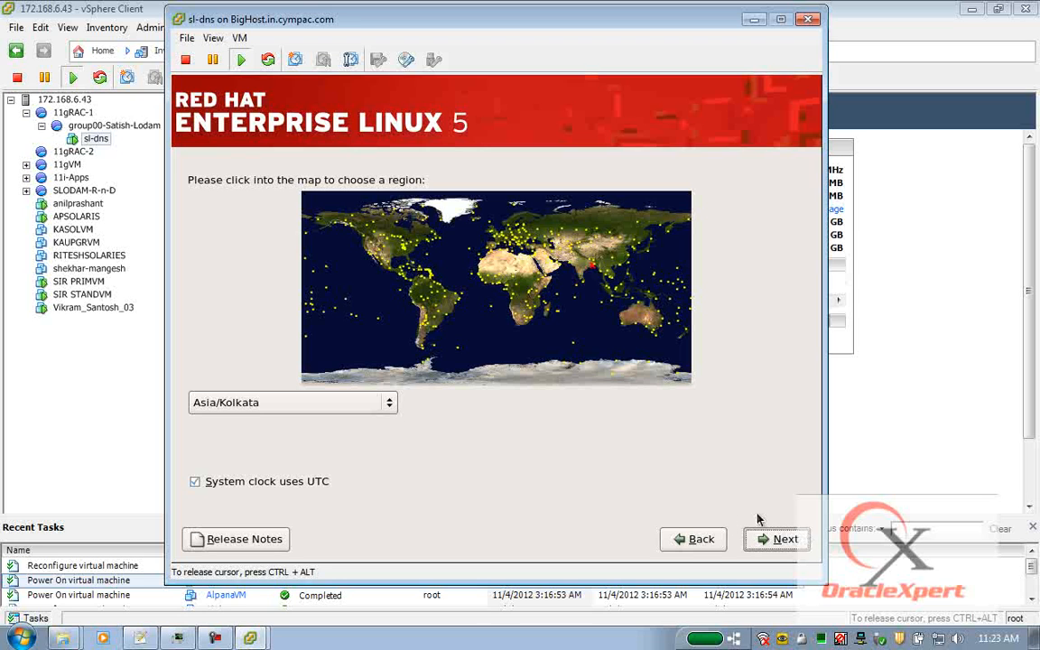
{"action": "left_click", "coordinate": [782, 539]}
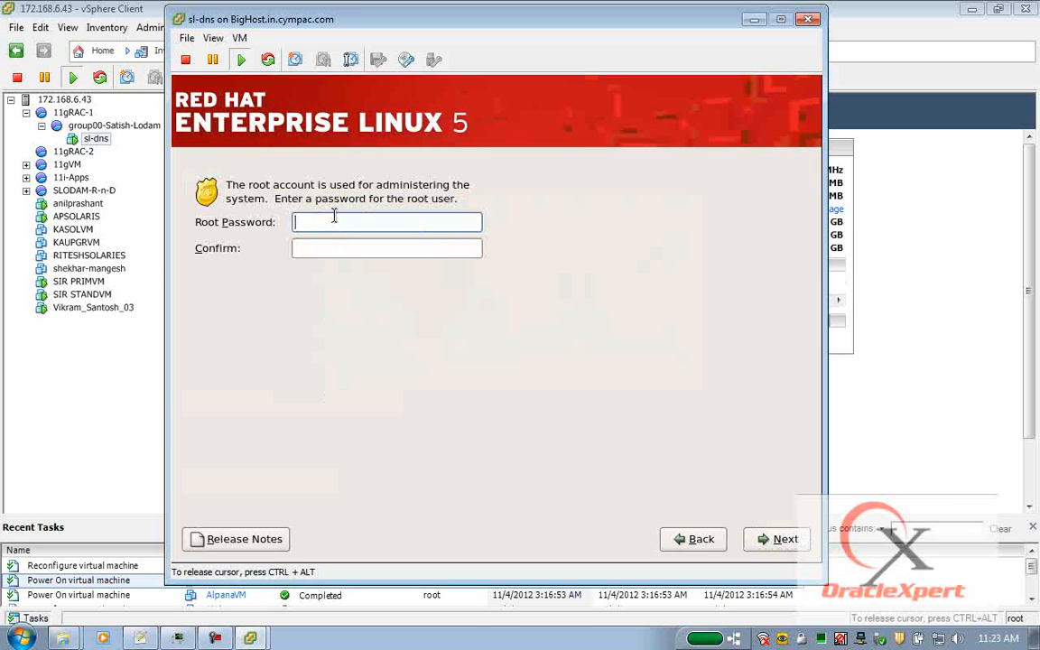
Enter the root password in both password fields and continue.
{"action": "type", "text": "password"}
{"action": "key", "text": "Tab"}
{"action": "type", "text": "password"}
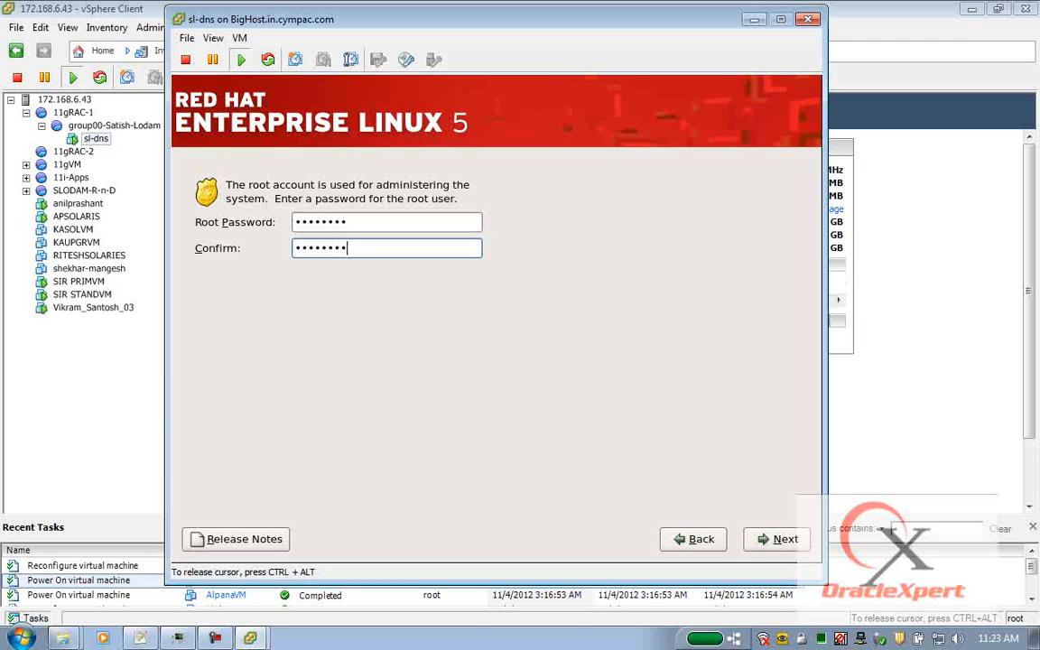
{"action": "left_click", "coordinate": [785, 547]}
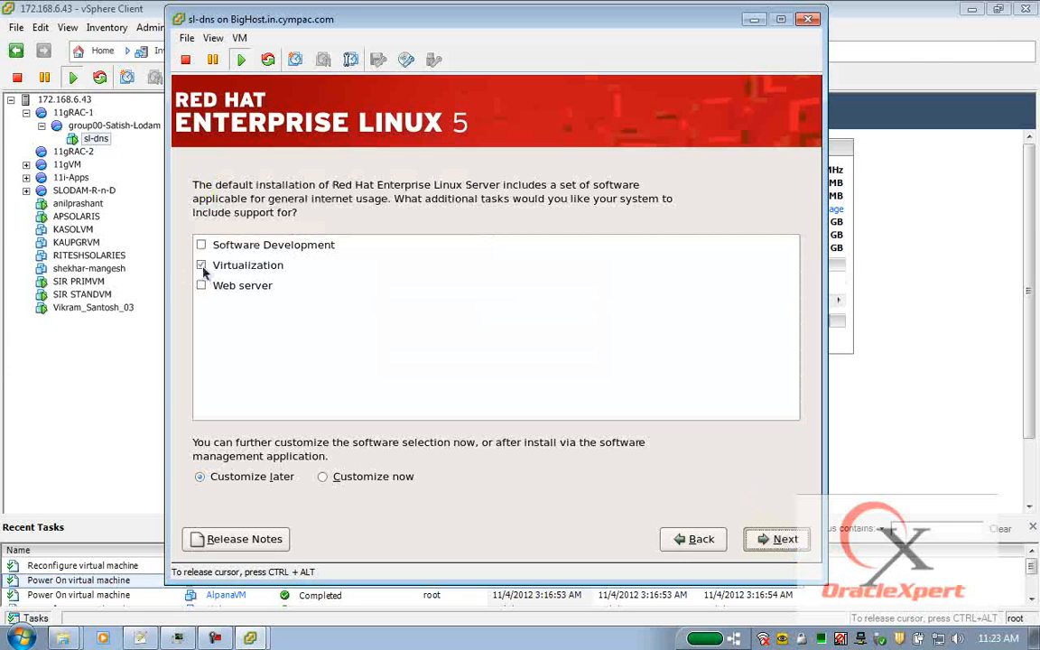
Replace Virtualization with Software Development and Web server tasks, choosing Customize now.
{"action": "left_click", "coordinate": [203, 267]}
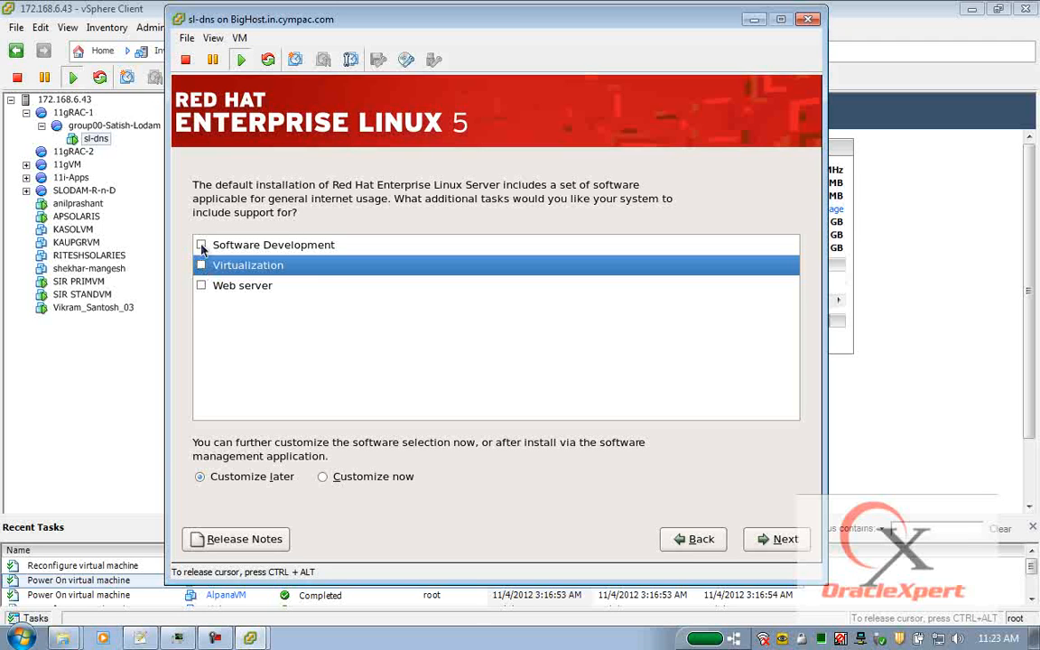
{"action": "left_click", "coordinate": [202, 246]}
{"action": "left_click", "coordinate": [202, 286]}
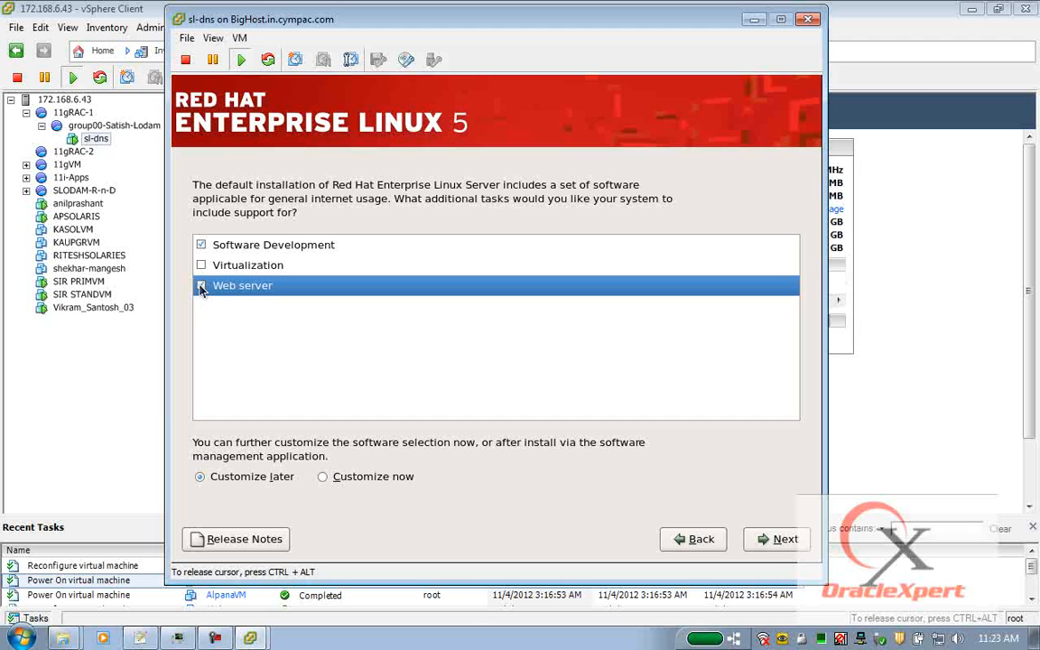
{"action": "left_click", "coordinate": [323, 477]}
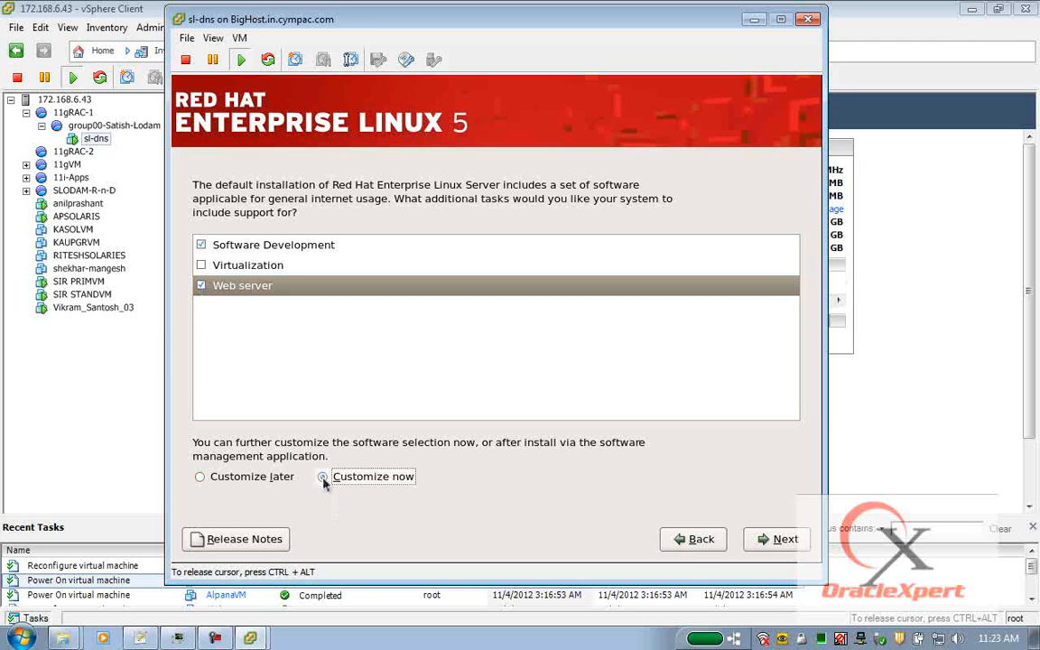
{"action": "left_click", "coordinate": [763, 540]}
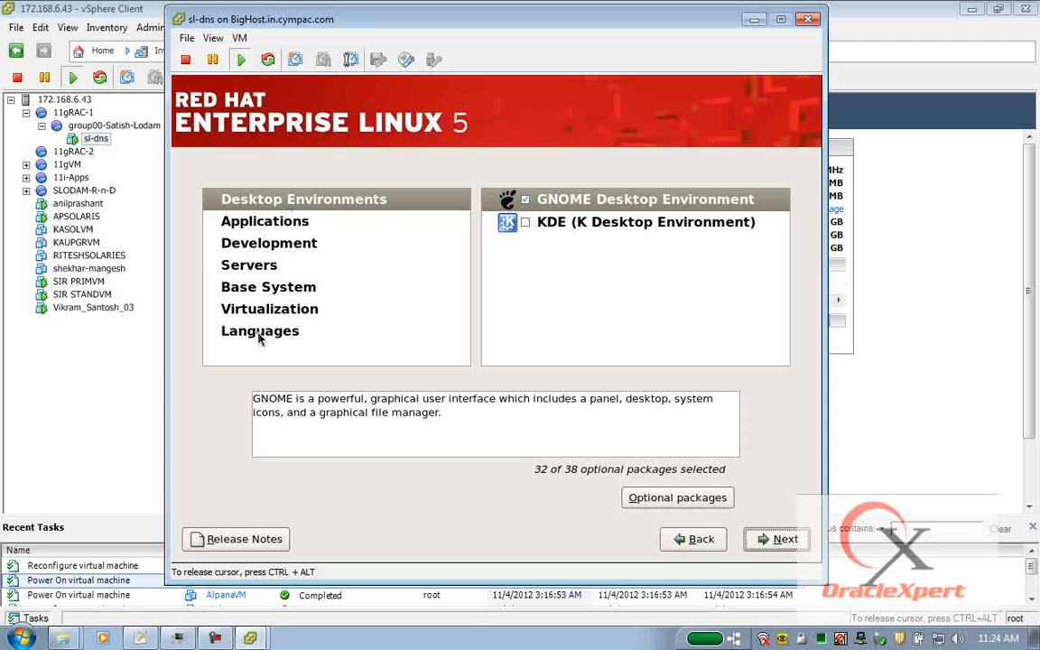
Select all optional packages for both Desktop Environment groups, including GNOME.
{"action": "left_click", "coordinate": [281, 202]}
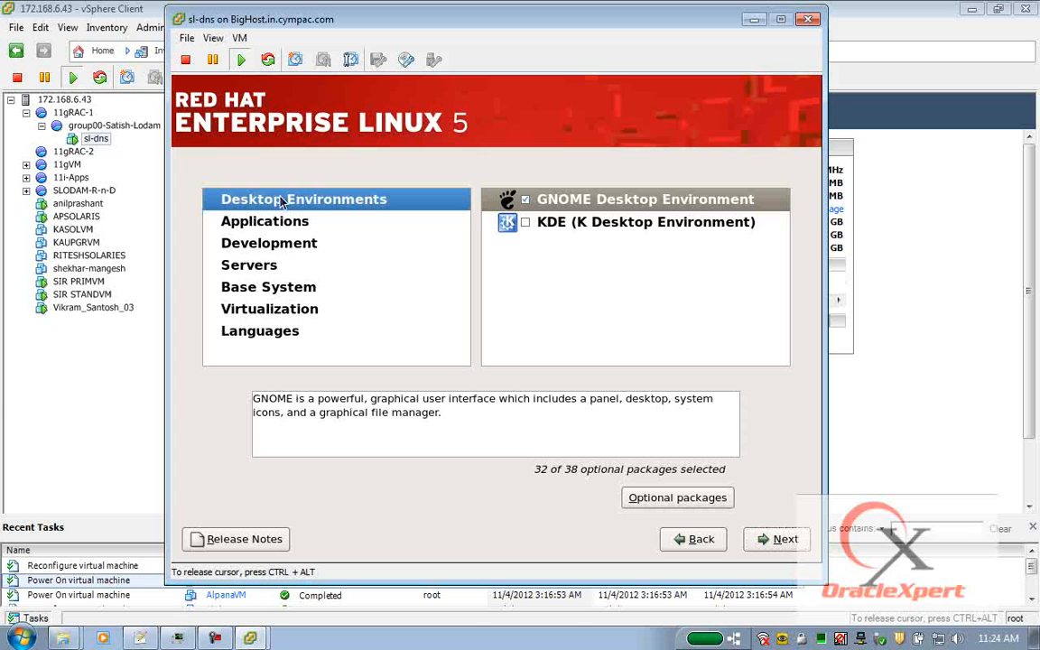
{"action": "left_click", "coordinate": [625, 202]}
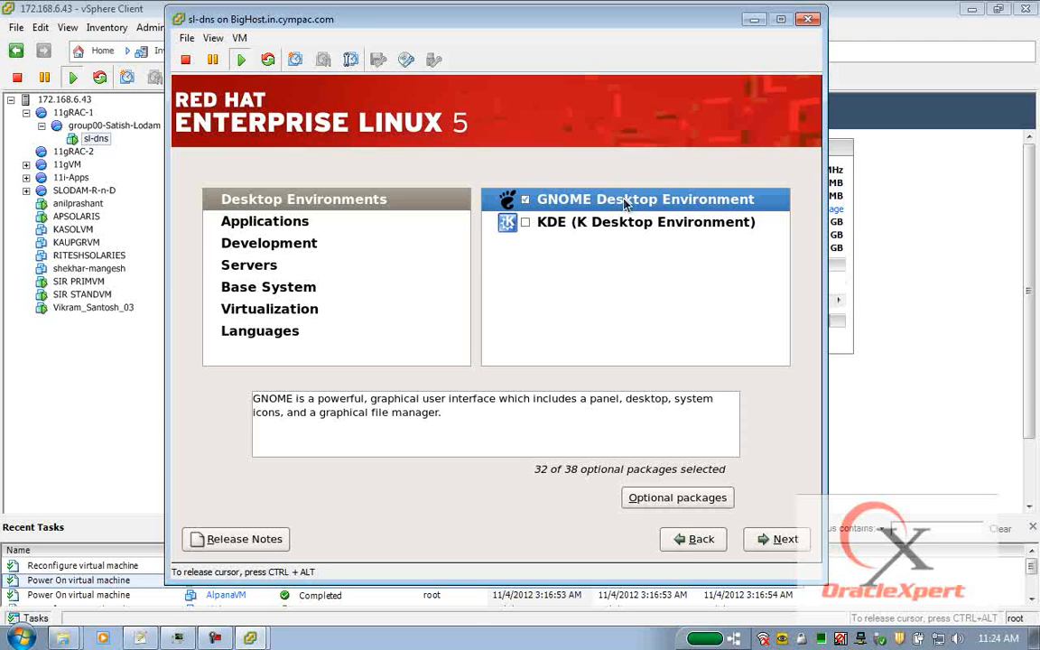
{"action": "key", "text": "Down"}
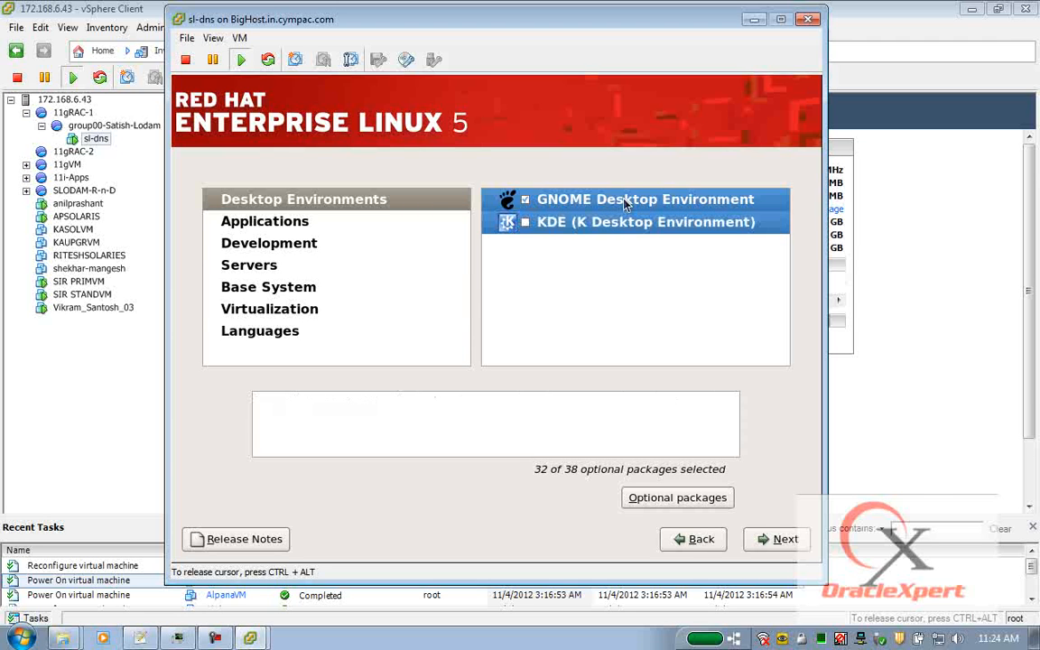
{"action": "right_click", "coordinate": [625, 202]}
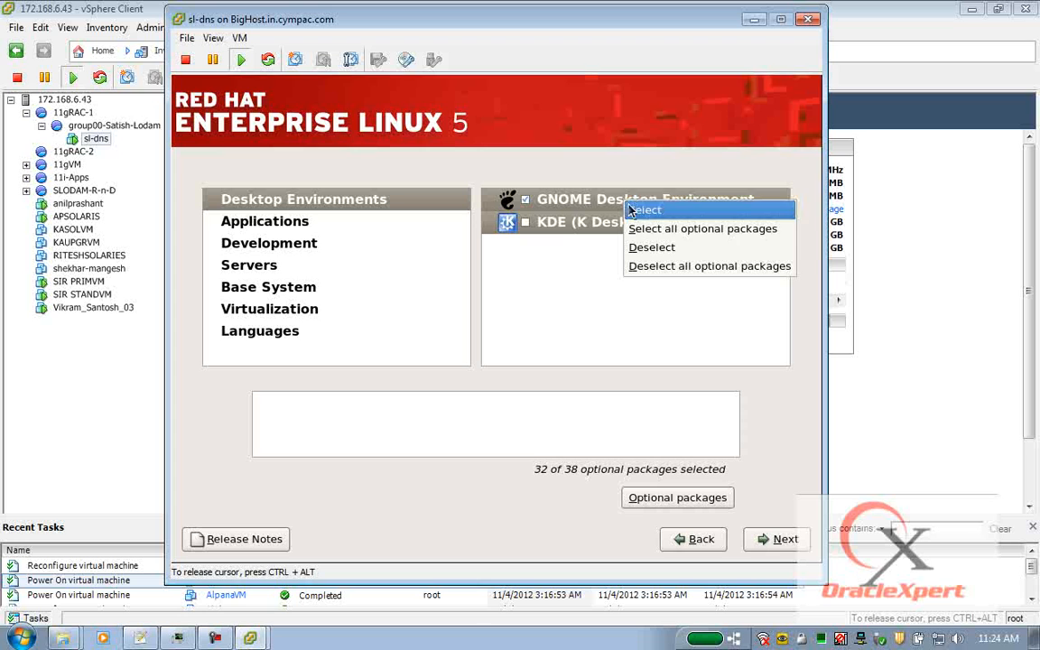
{"action": "left_click", "coordinate": [659, 232]}
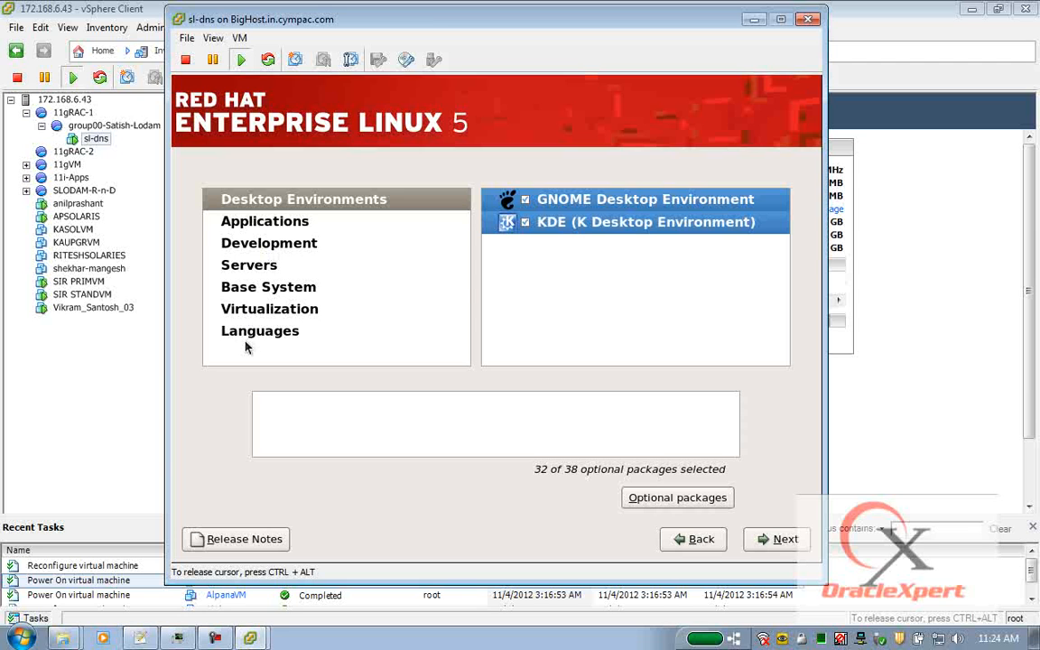
Select all optional packages for every Applications package group.
{"action": "left_click", "coordinate": [285, 223]}
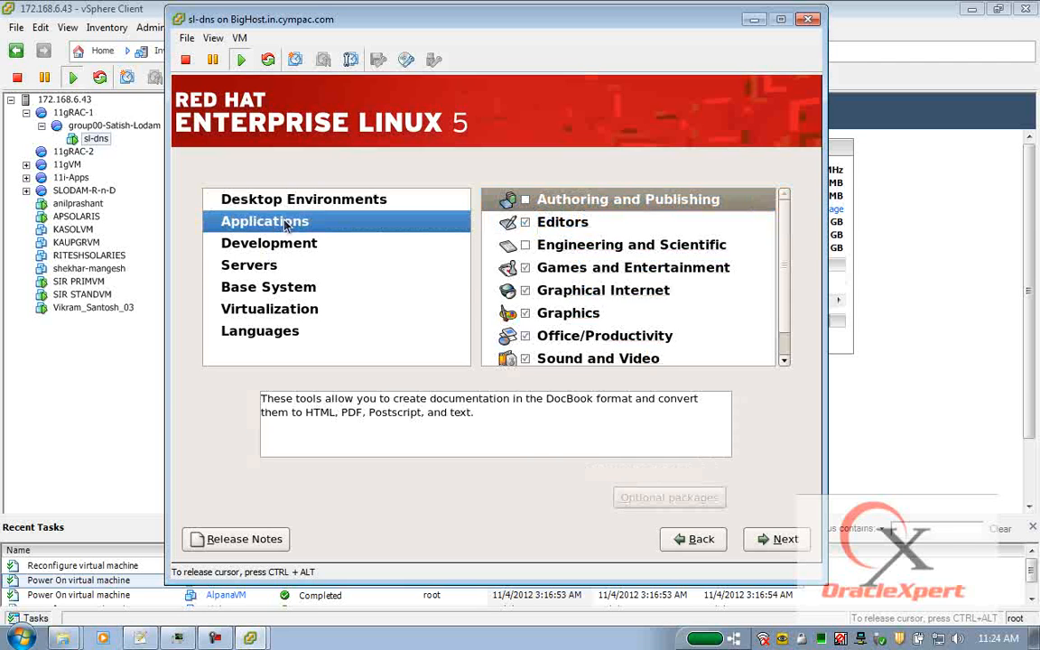
{"action": "left_click", "coordinate": [627, 202]}
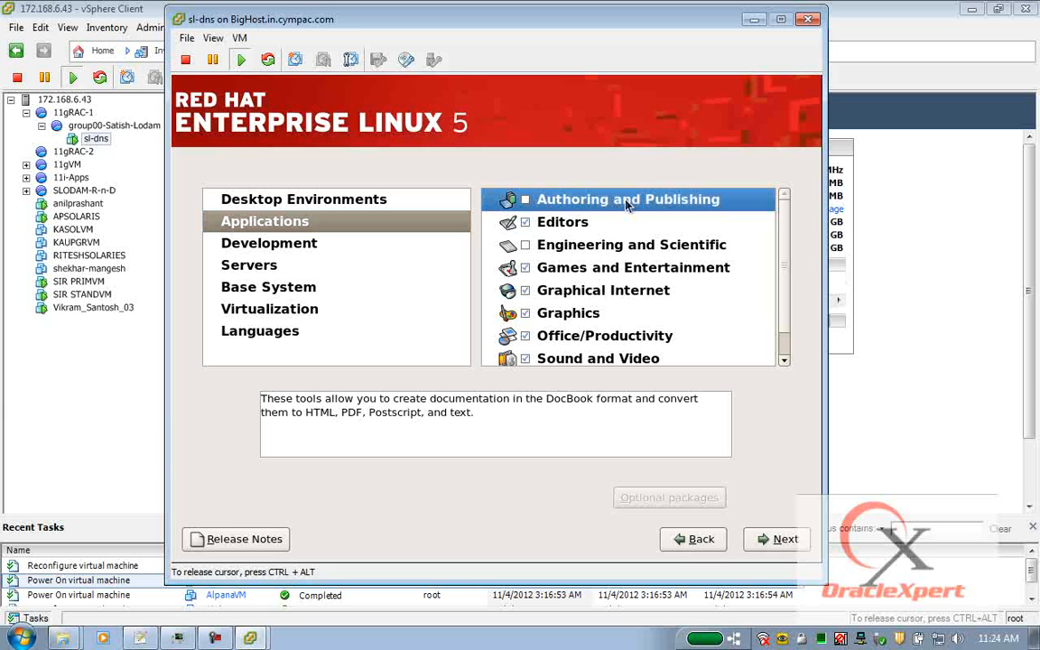
{"action": "key", "text": "ctrl+a"}
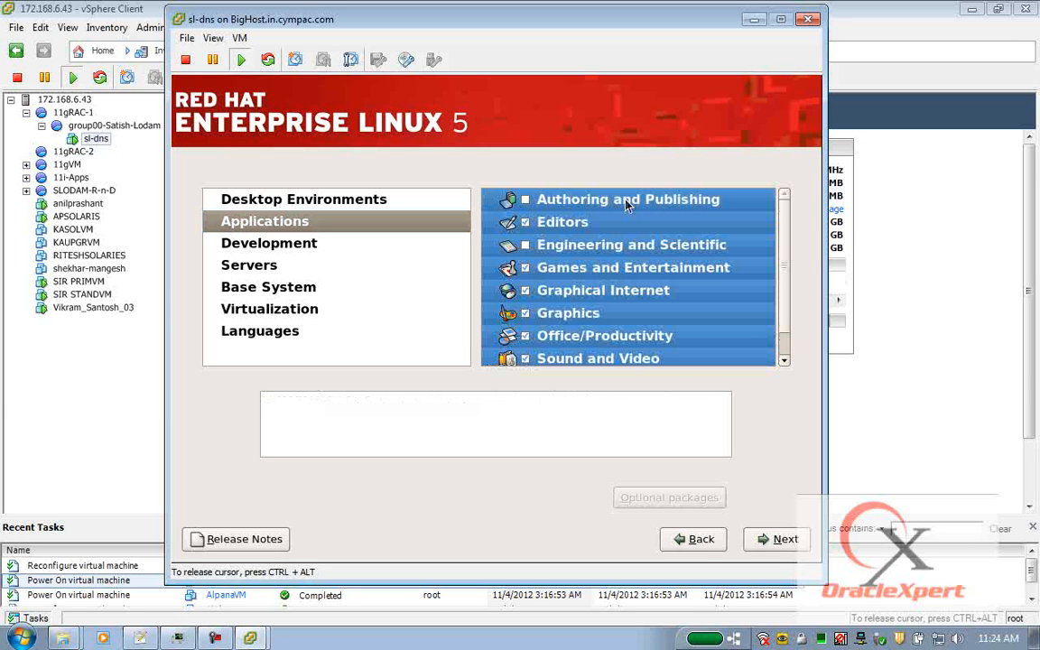
{"action": "right_click", "coordinate": [628, 206]}
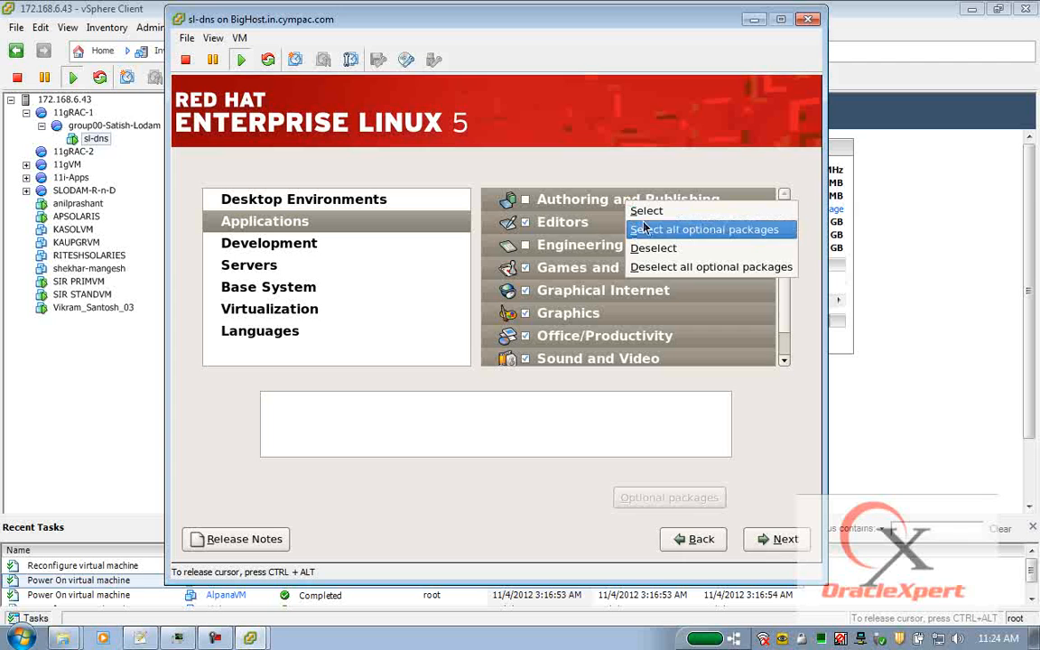
{"action": "left_click", "coordinate": [657, 229]}
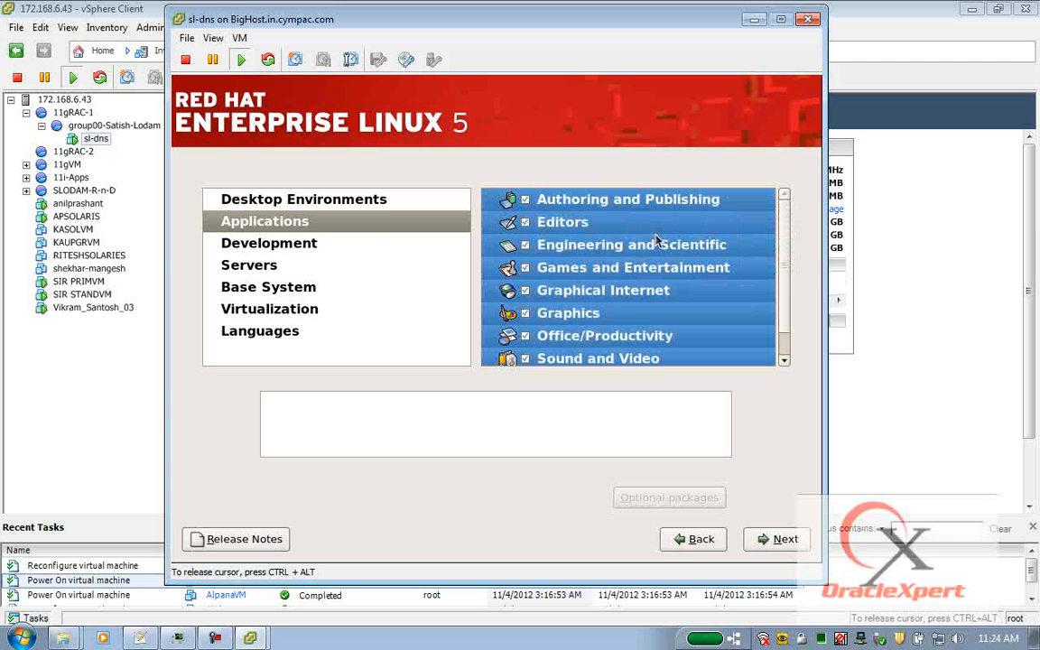
Select all optional packages for every Development package group.
{"action": "left_click", "coordinate": [282, 251]}
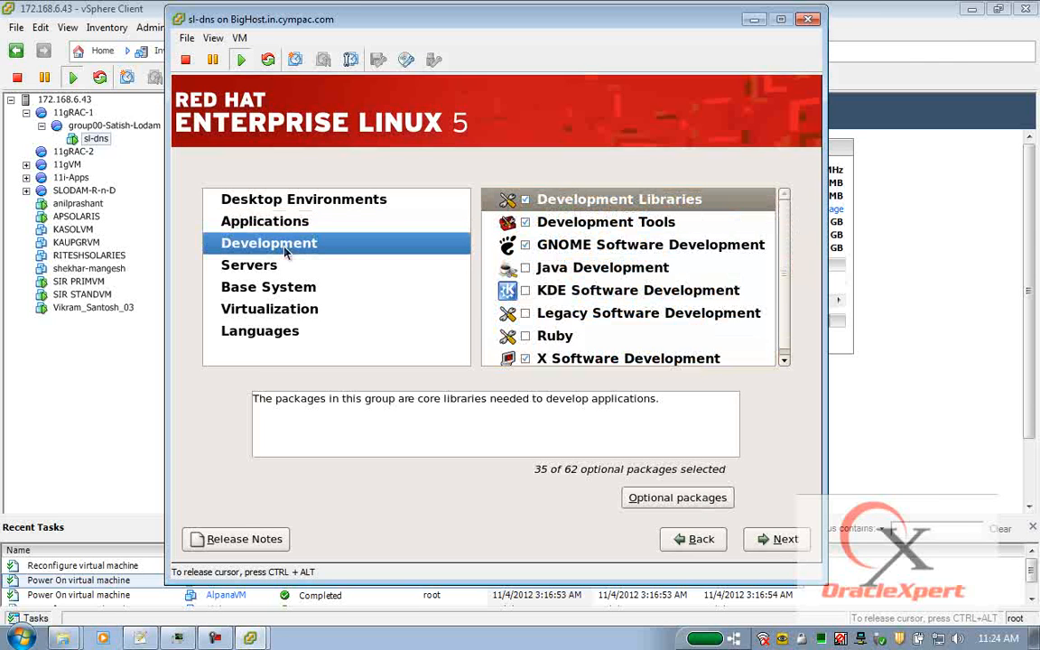
{"action": "left_click", "coordinate": [659, 199]}
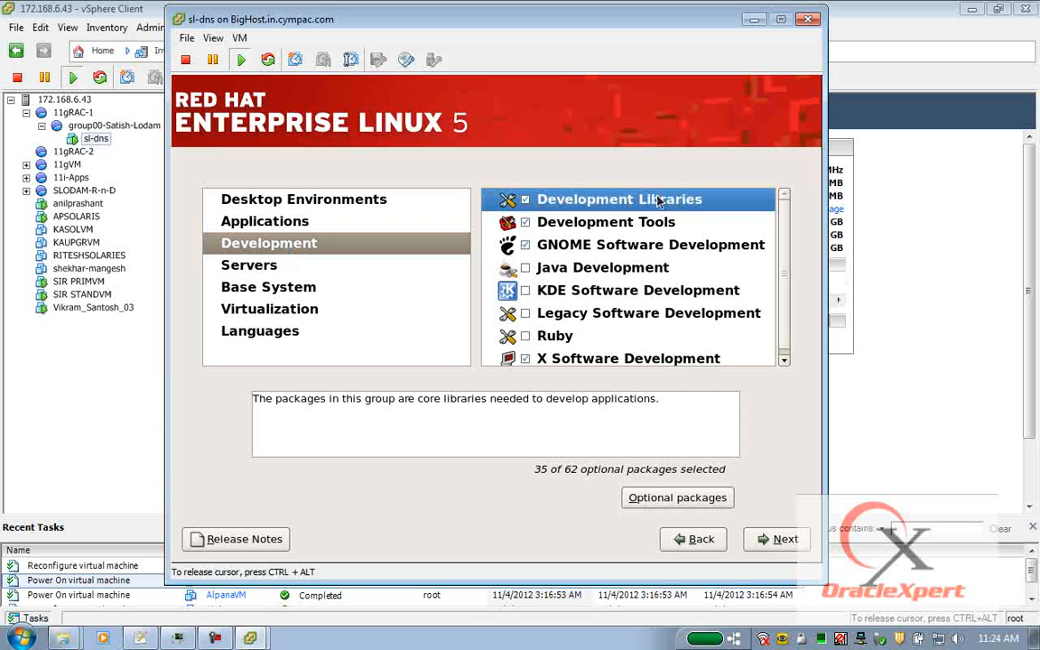
{"action": "key", "text": "ctrl+a"}
{"action": "right_click", "coordinate": [658, 199]}
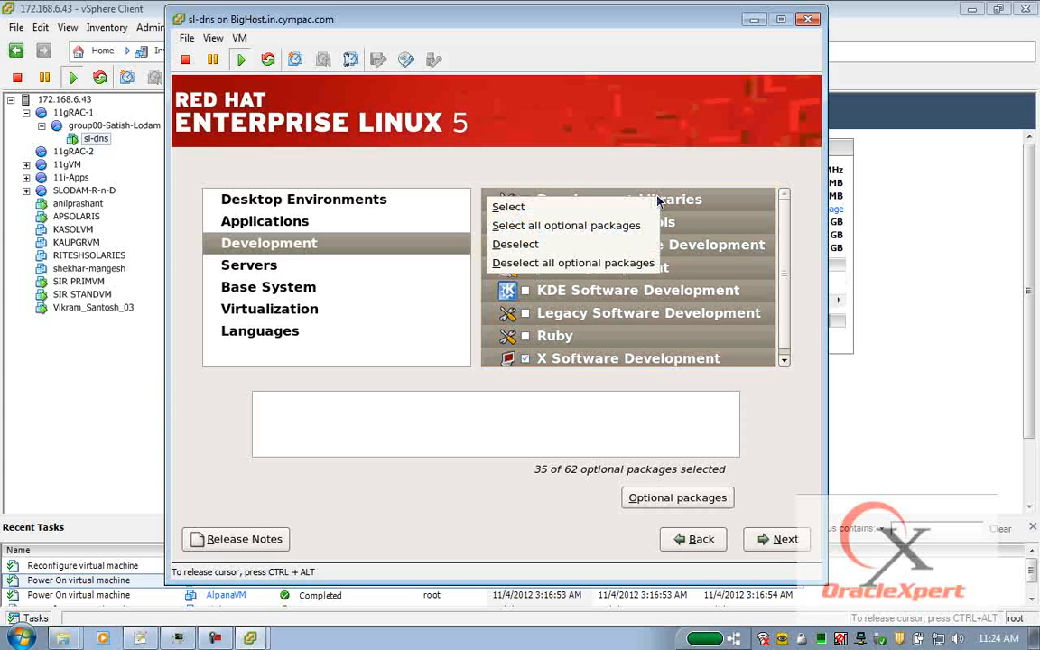
{"action": "left_click", "coordinate": [646, 226]}
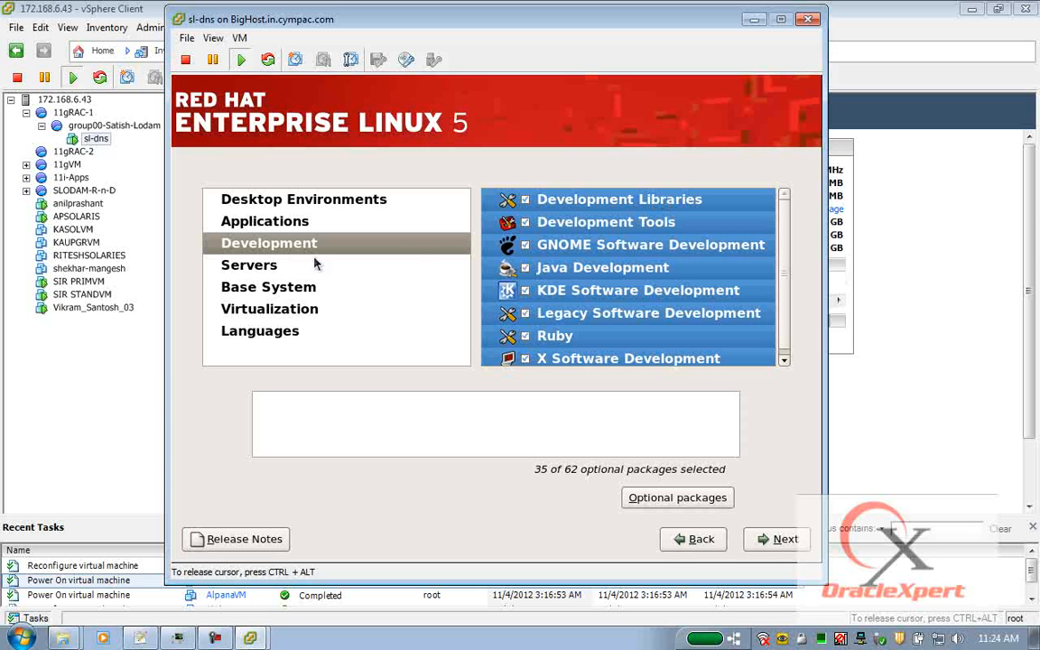
Select all optional packages for every Servers group, including DNS Name Server.
{"action": "left_click", "coordinate": [274, 266]}
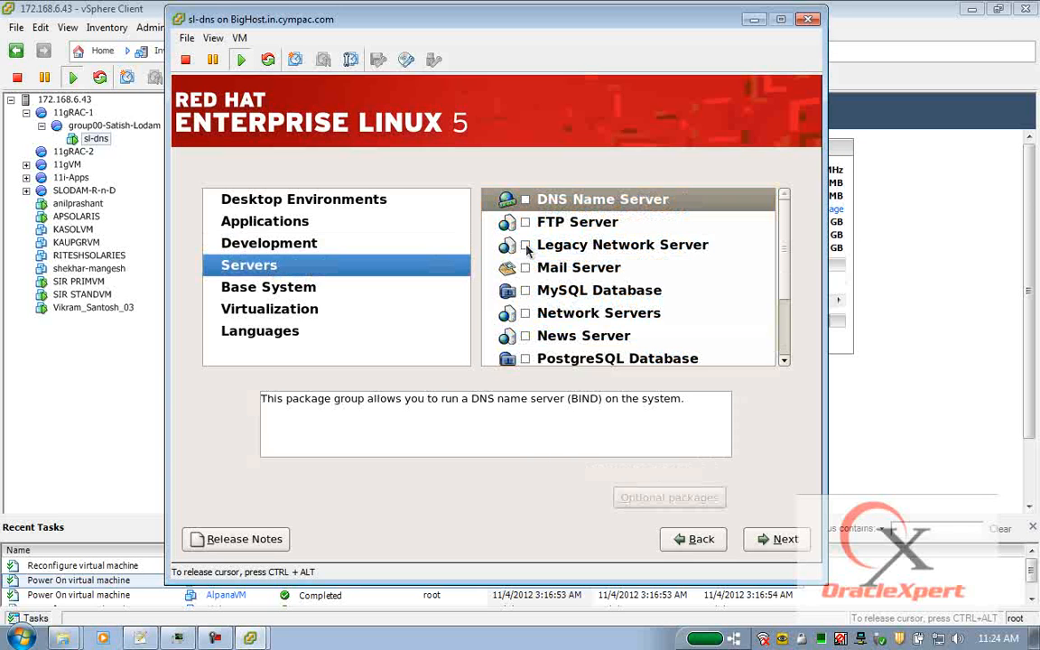
{"action": "left_click", "coordinate": [651, 200]}
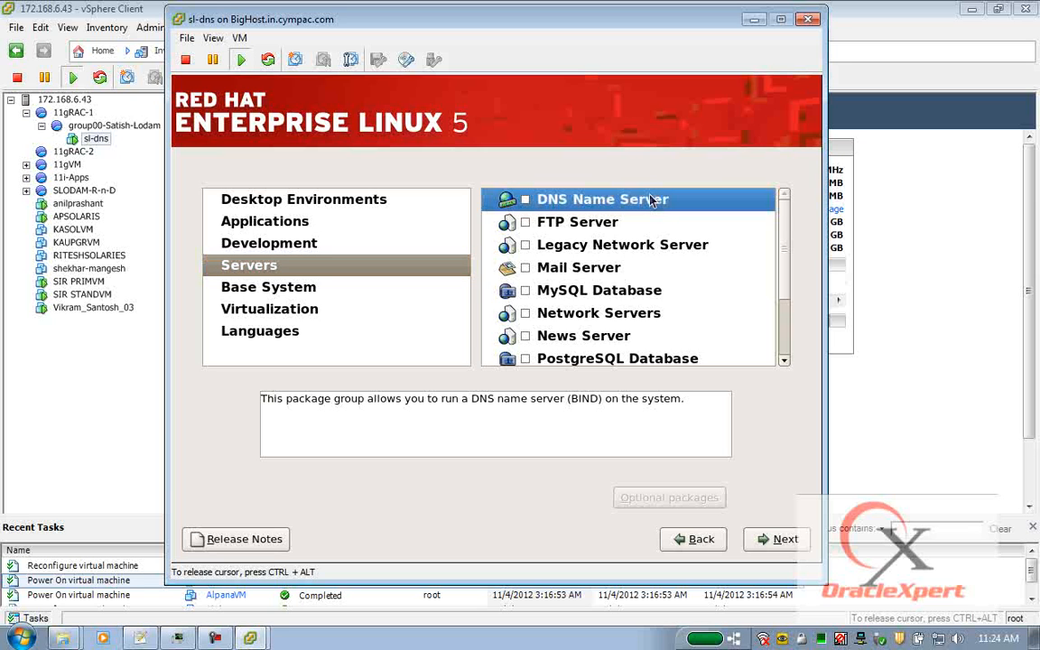
{"action": "key", "text": "ctrl+a"}
{"action": "right_click", "coordinate": [650, 200]}
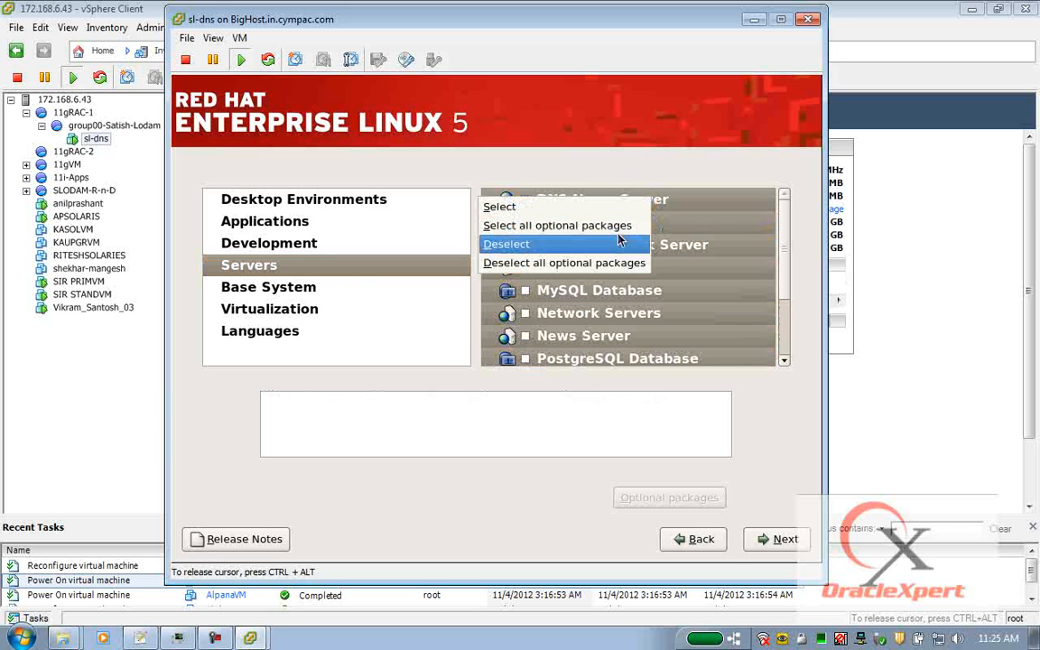
{"action": "left_click", "coordinate": [621, 226]}
Select all optional Base System packages and accept the selection to check dependencies.
{"action": "left_click", "coordinate": [287, 285]}
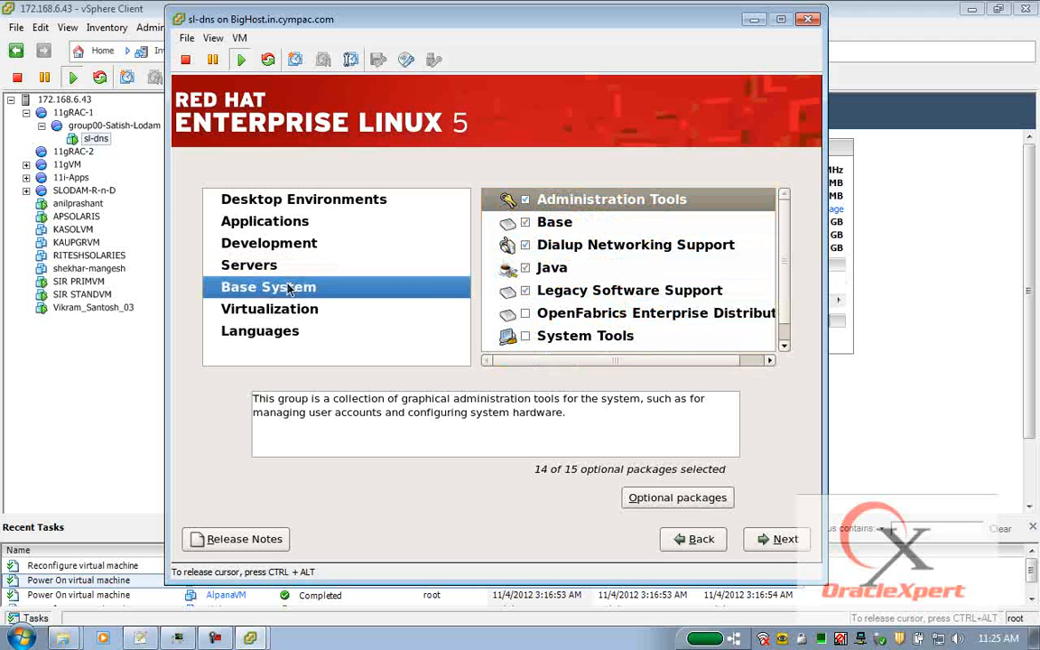
{"action": "left_click", "coordinate": [603, 208]}
{"action": "key", "text": "ctrl+a"}
{"action": "right_click", "coordinate": [602, 207]}
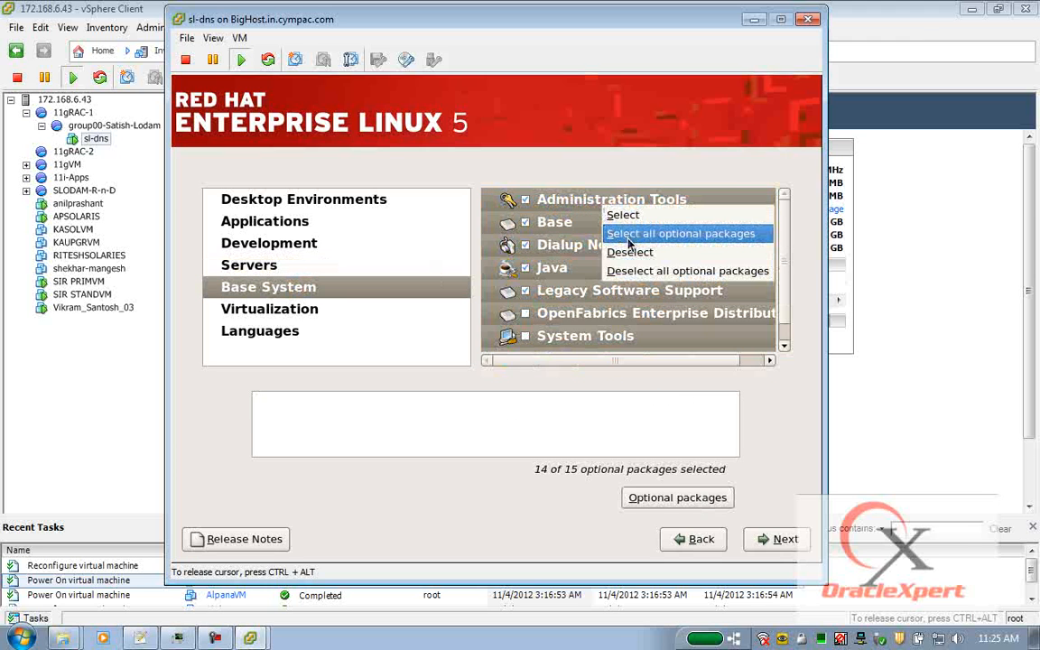
{"action": "left_click", "coordinate": [623, 233]}
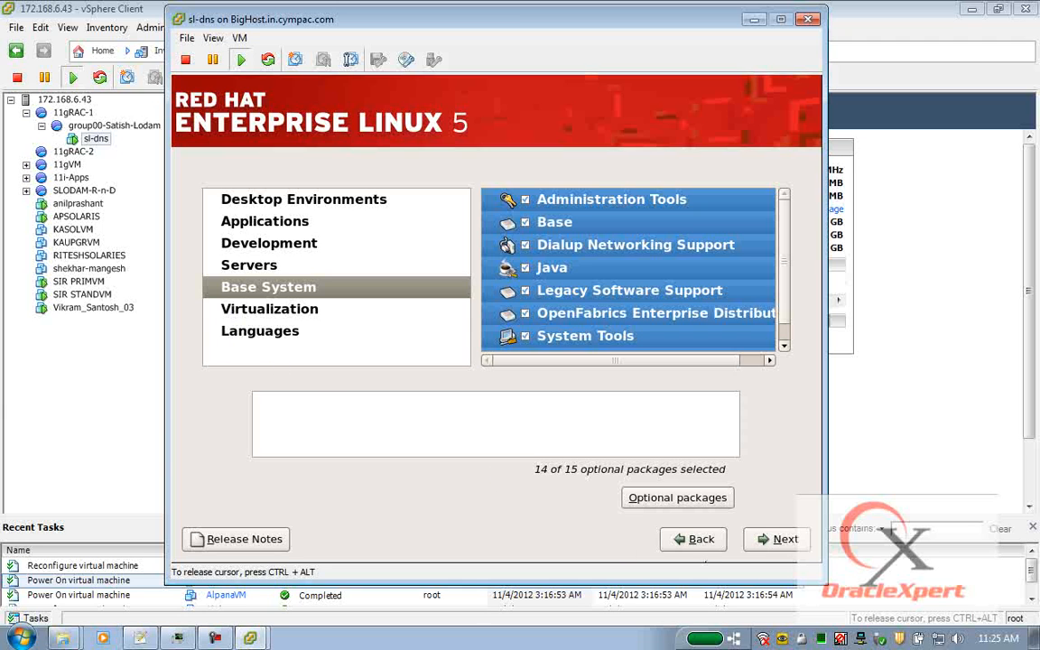
{"action": "left_click", "coordinate": [797, 539]}
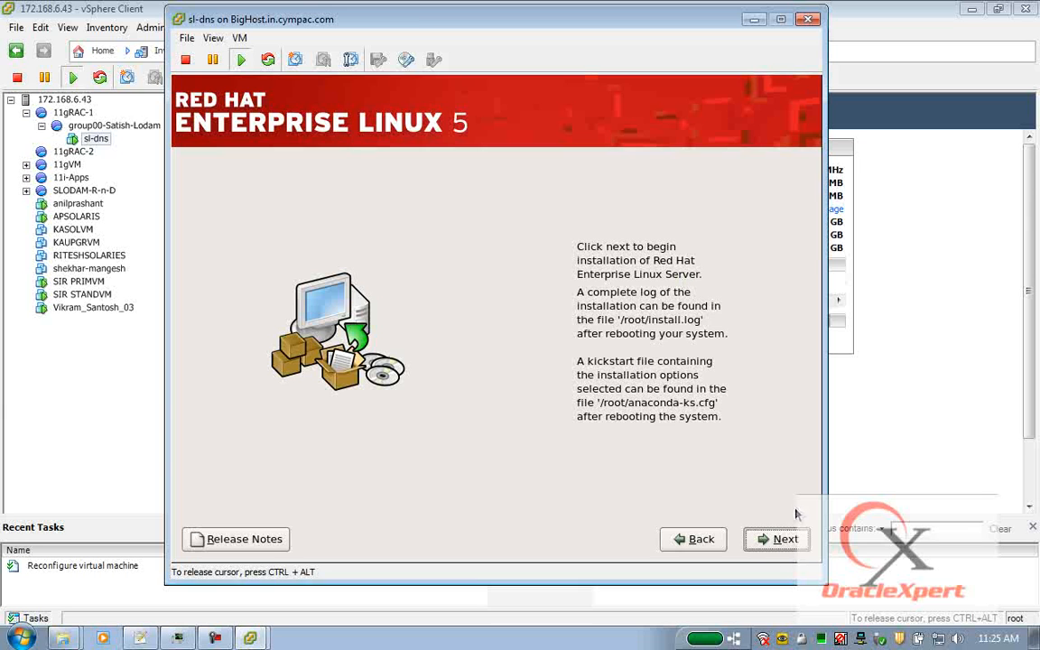
Begin the Red Hat Enterprise Linux installation from the ready-to-install page.
{"action": "left_click", "coordinate": [794, 539]}
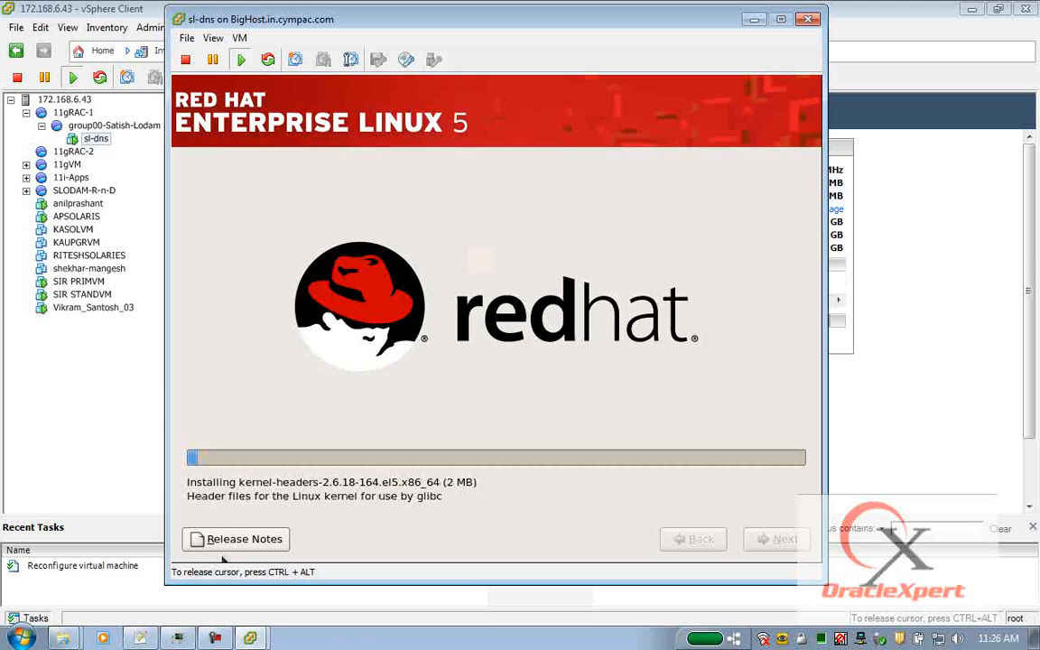
Release the cursor with Ctrl+Alt, return focus to the console, and reboot the installed system.
{"action": "key", "text": "ctrl+alt"}
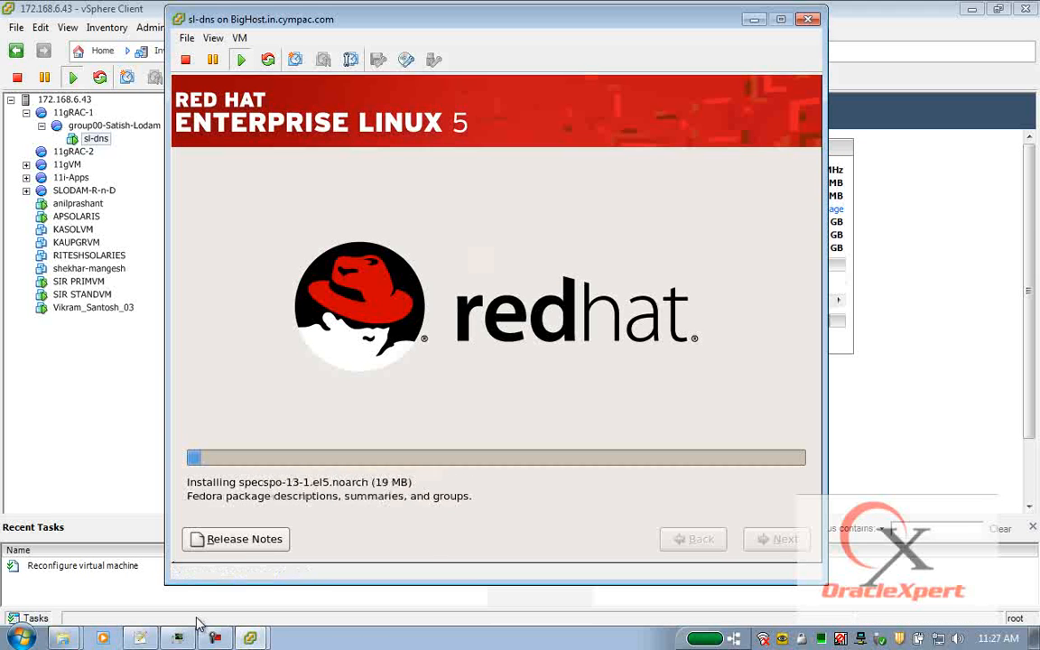
{"action": "mouse_move", "coordinate": [223, 641]}
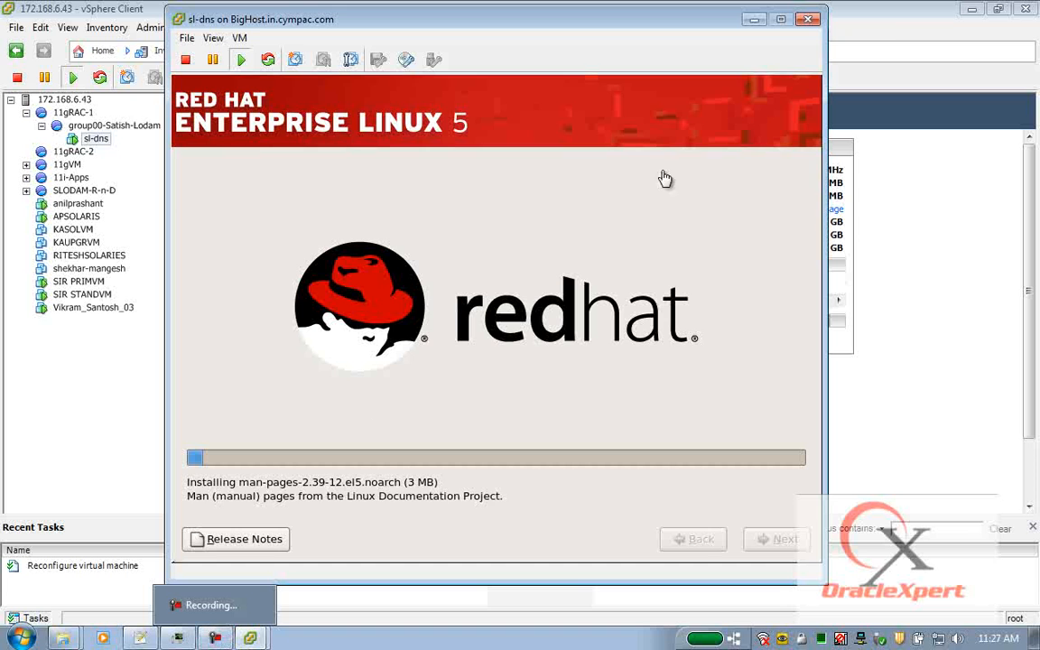
{"action": "left_click", "coordinate": [807, 19]}
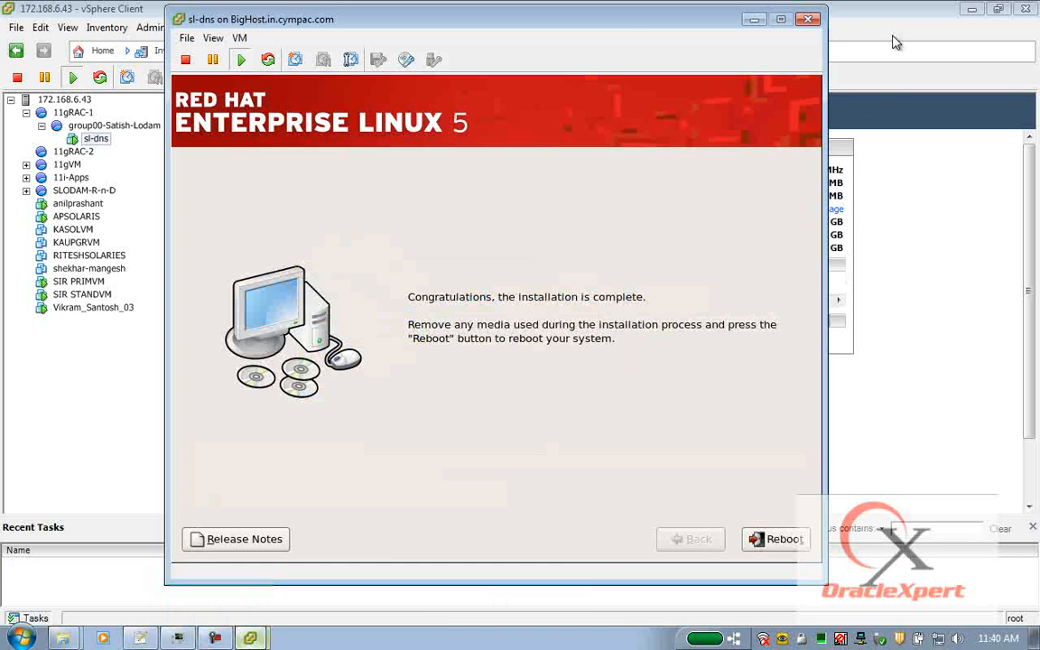
{"action": "left_click", "coordinate": [576, 399]}
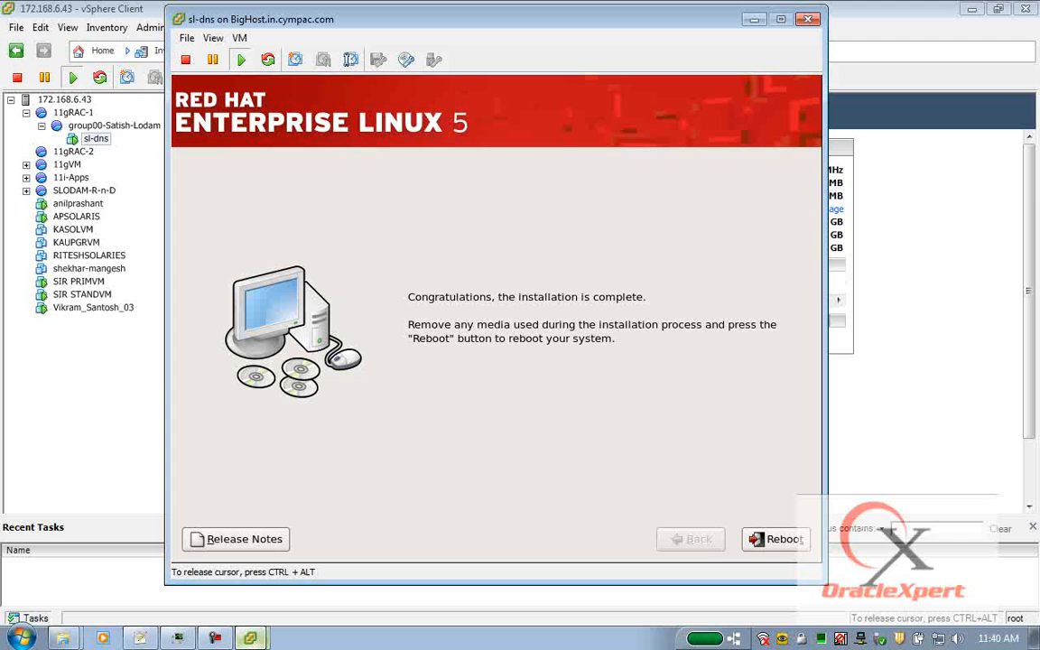
{"action": "left_click", "coordinate": [747, 539]}
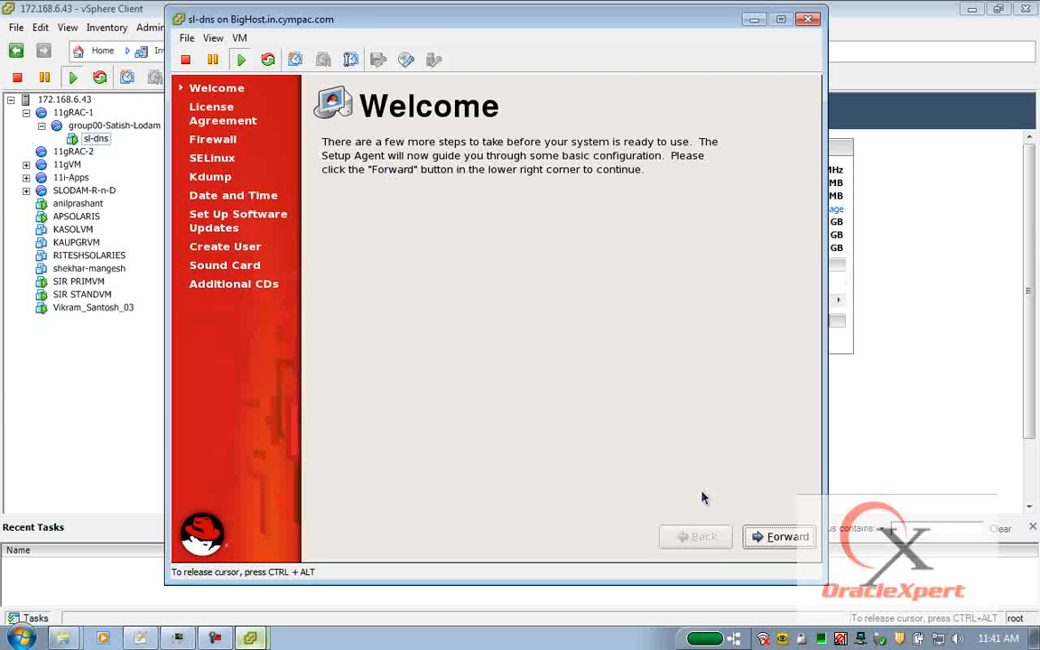
Accept the license and set the firewall to Disabled, confirming the override.
{"action": "left_click", "coordinate": [773, 540]}
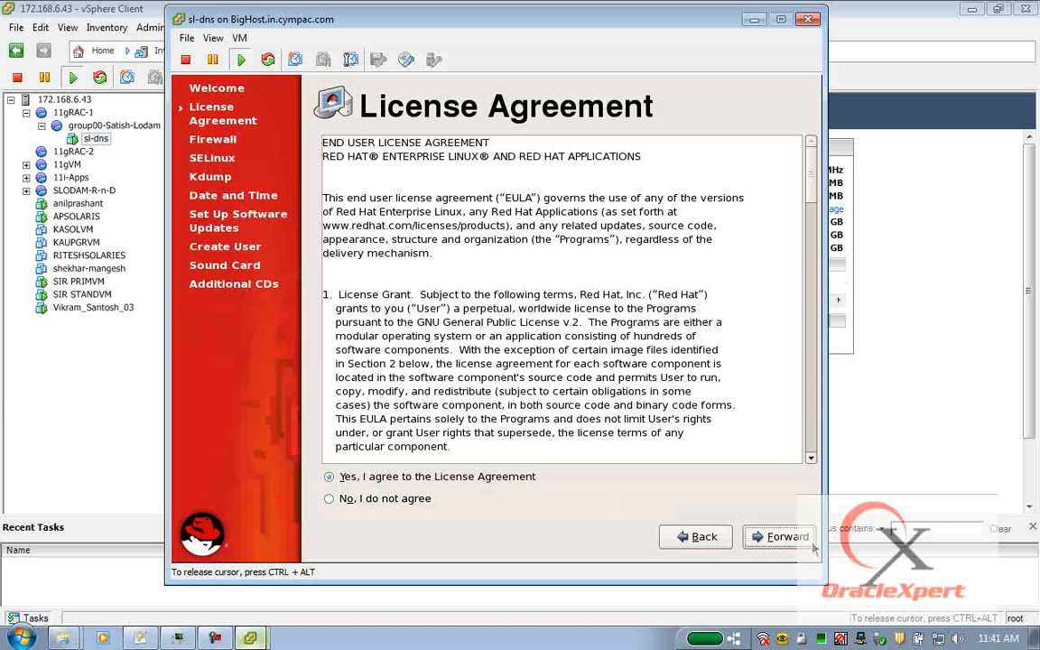
{"action": "left_click", "coordinate": [779, 536]}
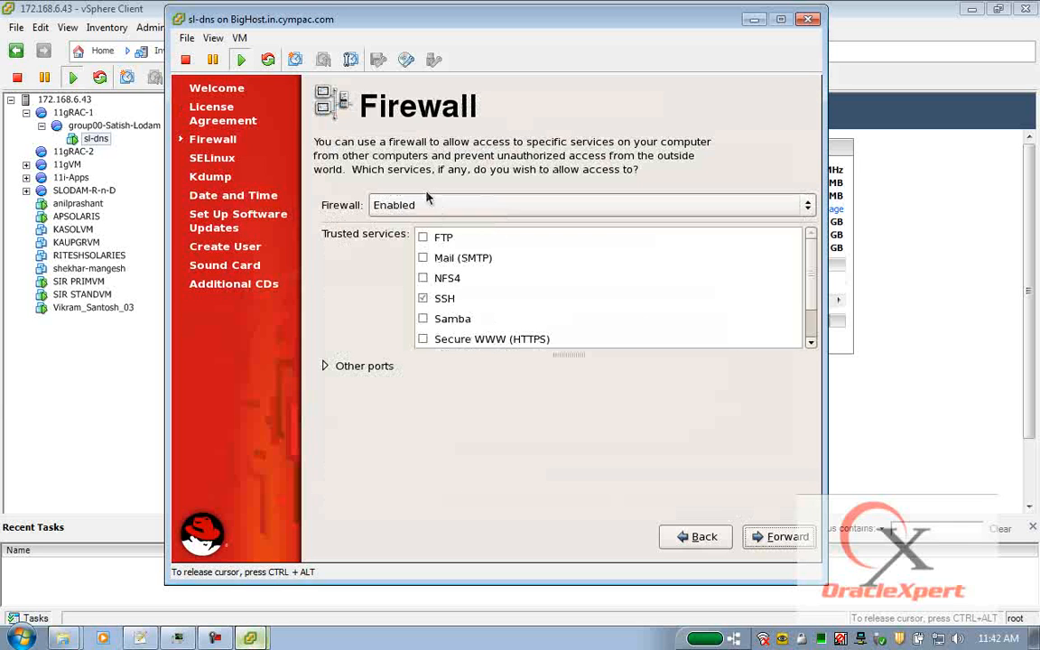
{"action": "left_click", "coordinate": [434, 211]}
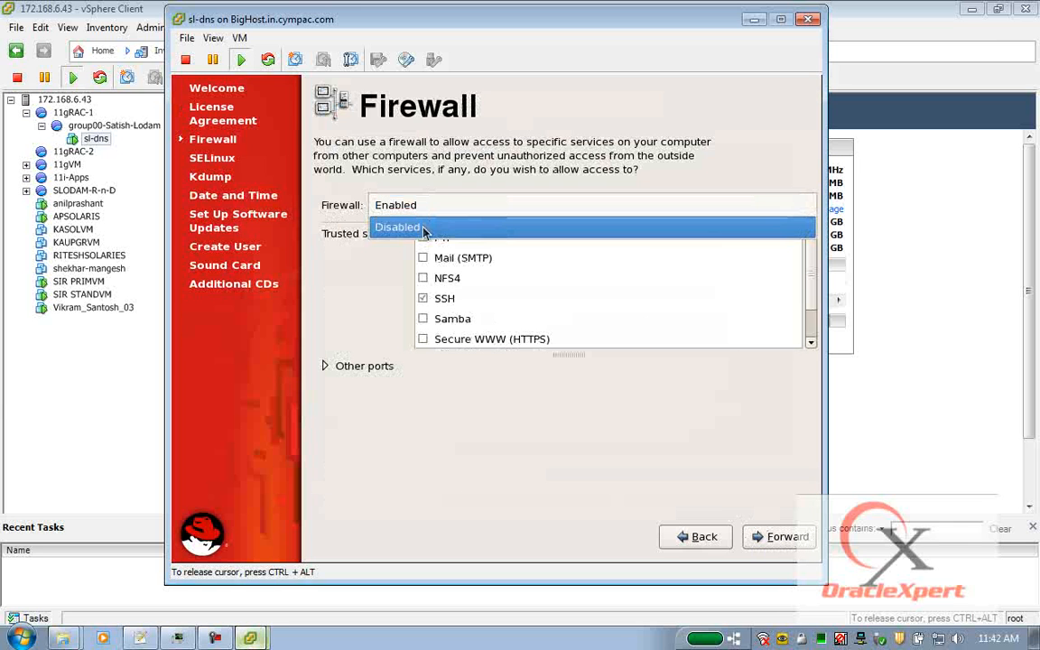
{"action": "left_click", "coordinate": [424, 231]}
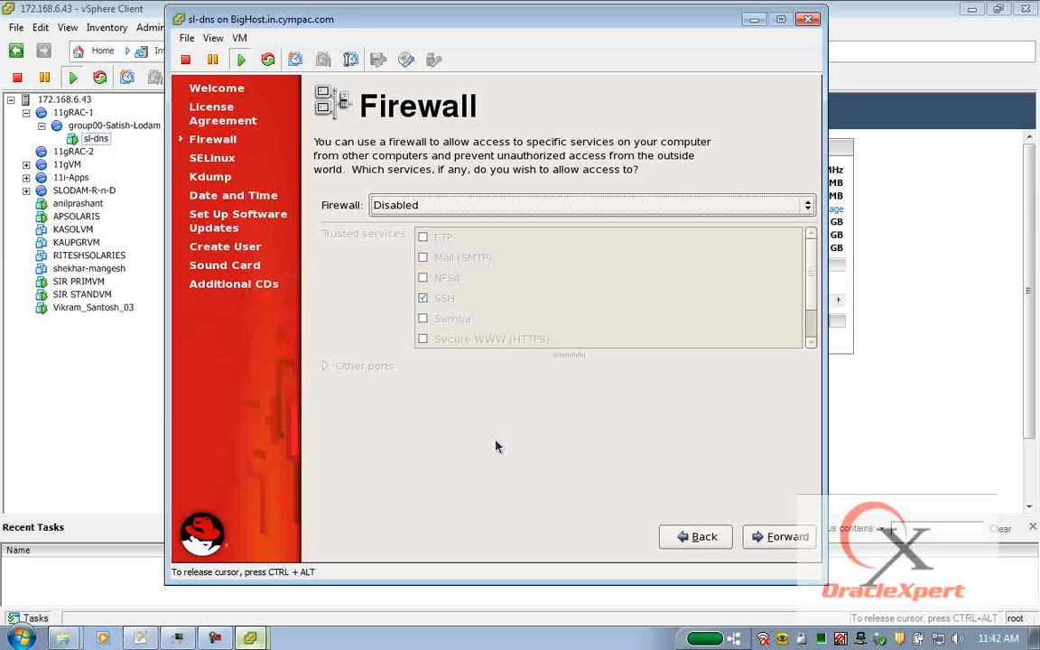
{"action": "left_click", "coordinate": [775, 536]}
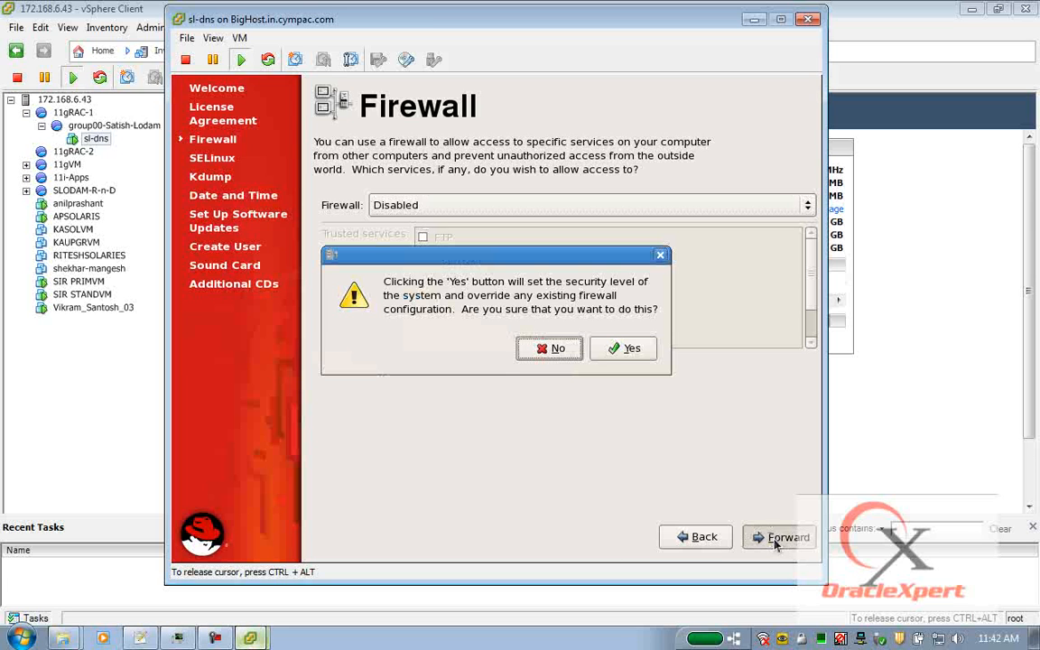
{"action": "left_click", "coordinate": [610, 350]}
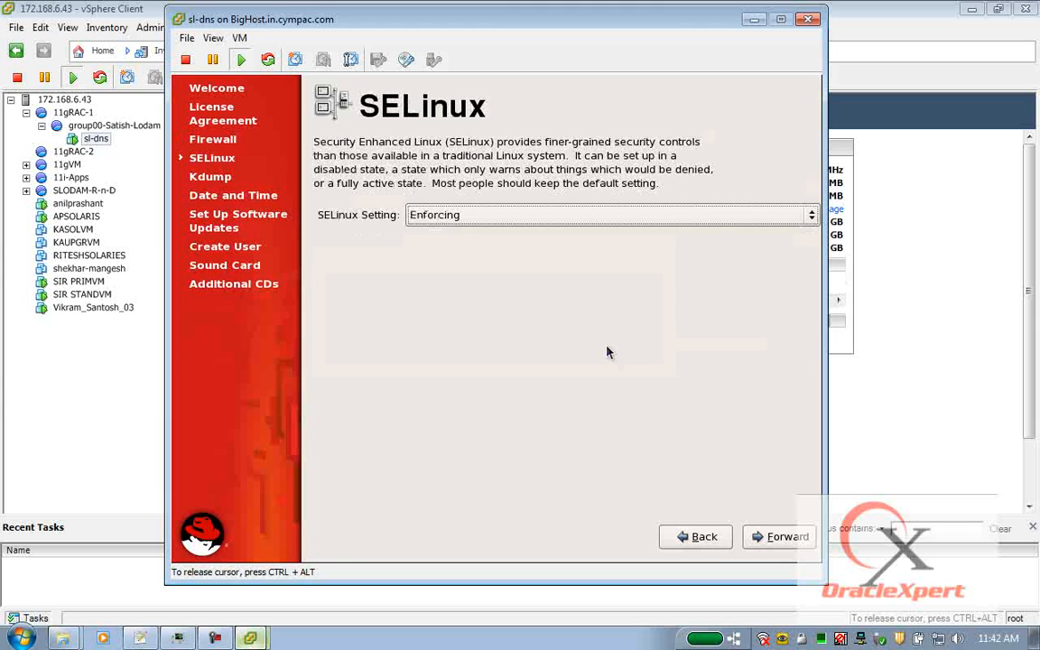
Set SELinux to Disabled and accept the file-system relabel reboot prompt.
{"action": "left_click", "coordinate": [512, 222]}
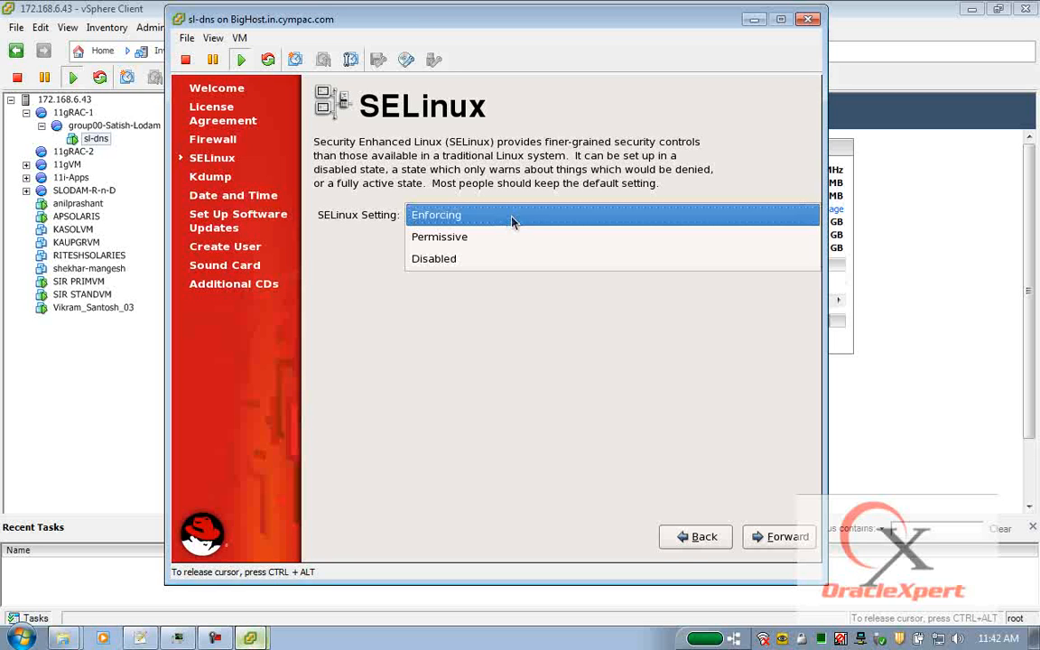
{"action": "left_click", "coordinate": [463, 259]}
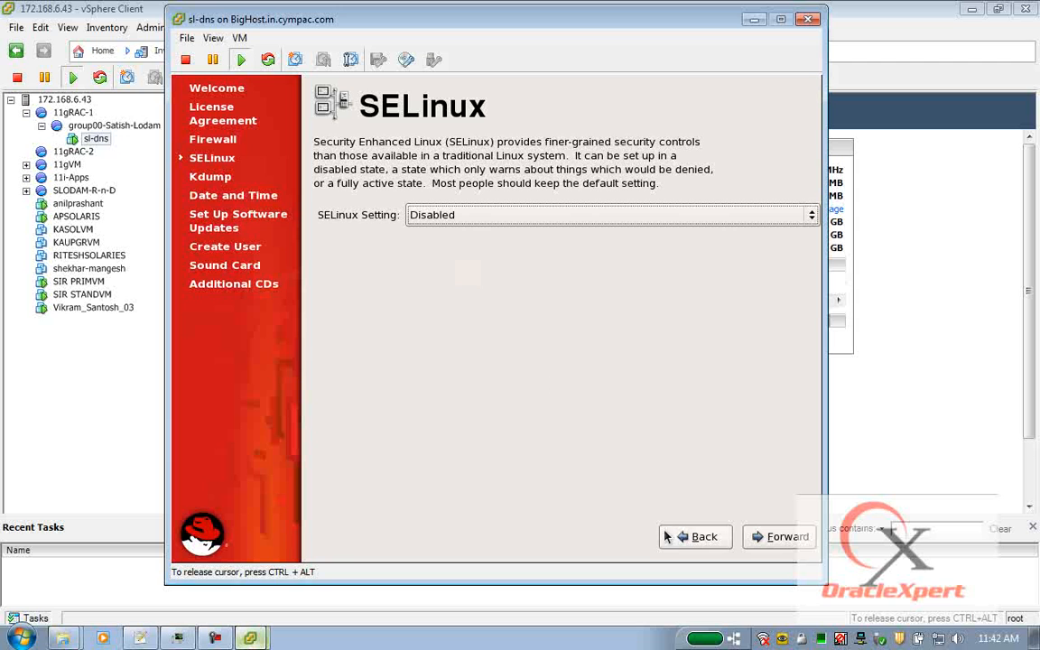
{"action": "left_click", "coordinate": [784, 536]}
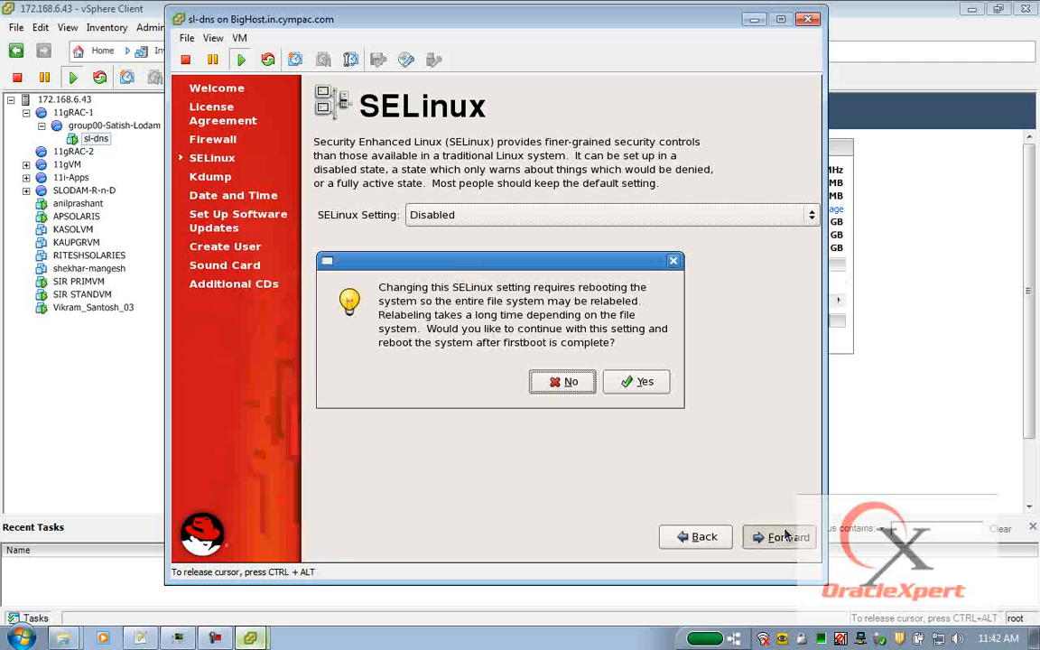
{"action": "left_click", "coordinate": [635, 382]}
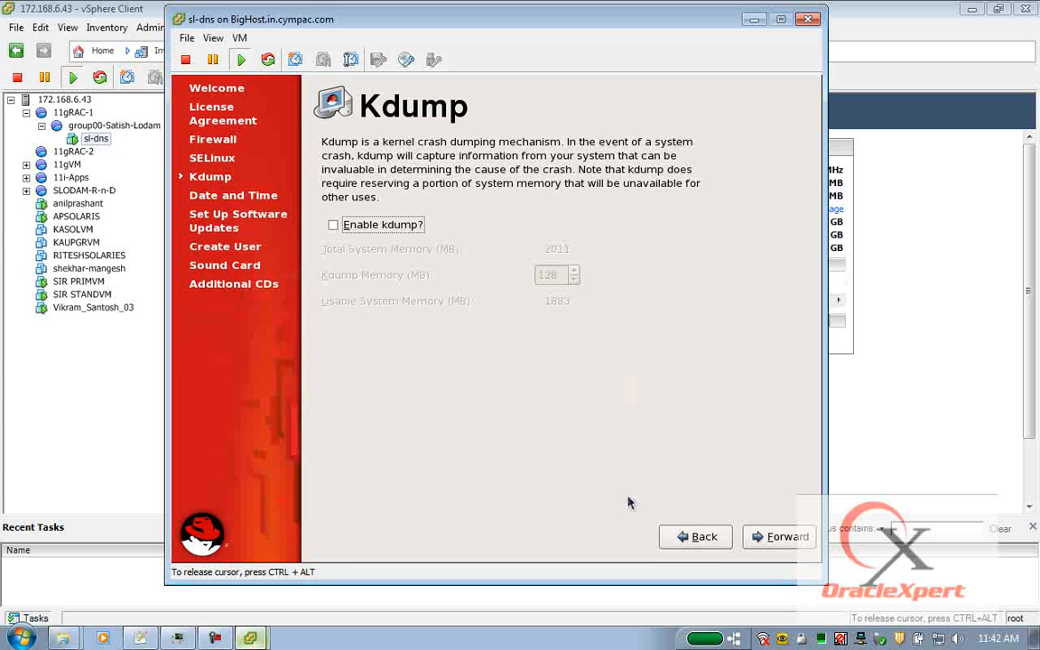
Leave Kdump off, keep the current date and time, and register with Red Hat Network later.
{"action": "left_click", "coordinate": [757, 536]}
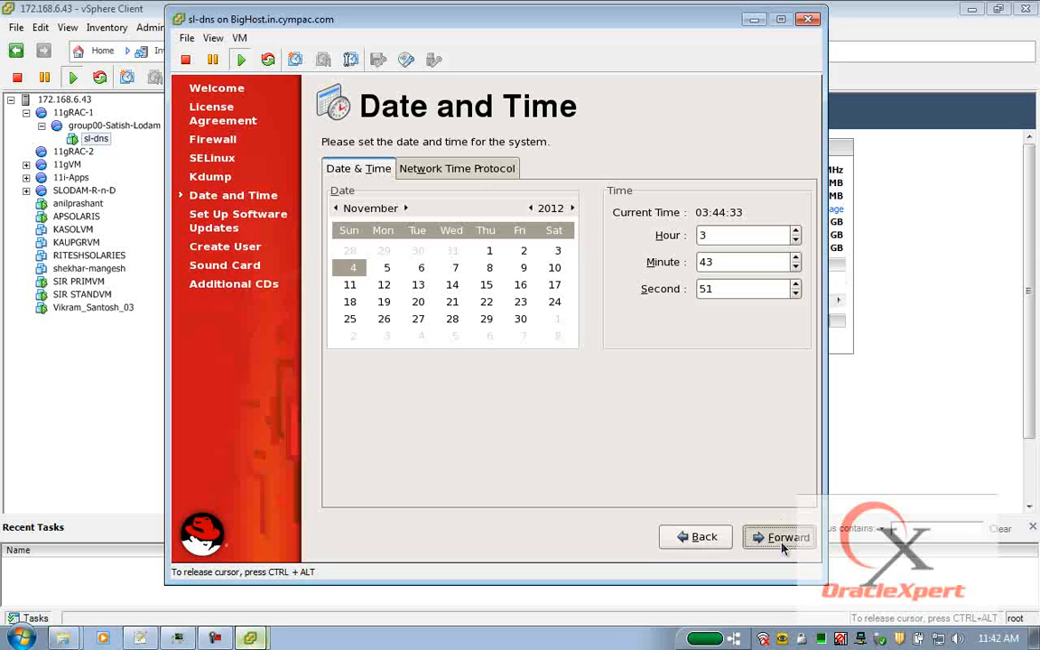
{"action": "left_click", "coordinate": [782, 542]}
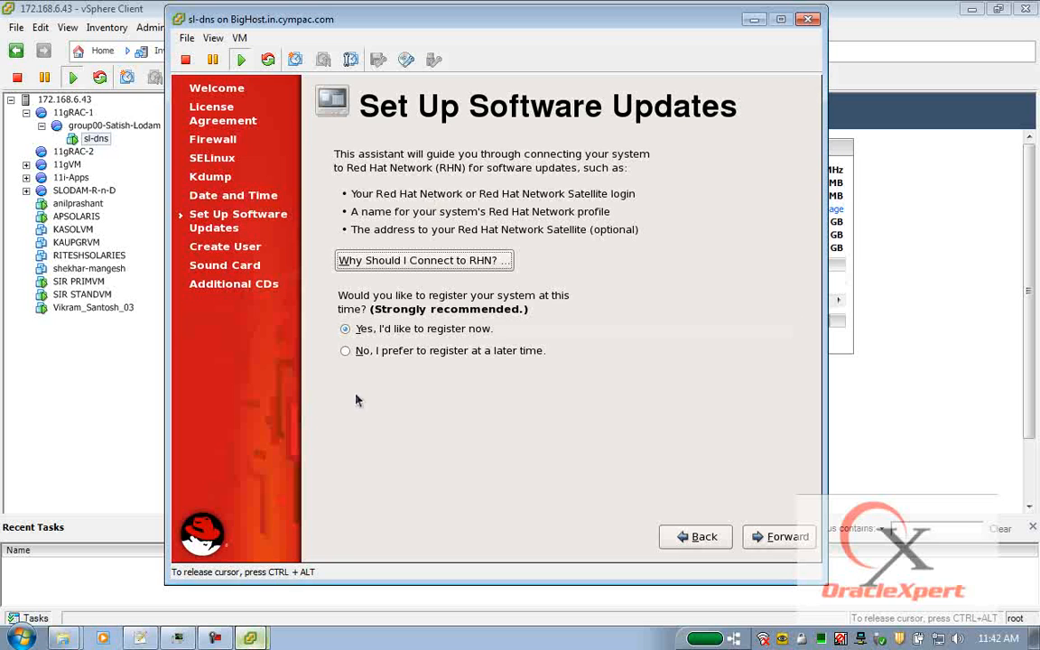
{"action": "left_click", "coordinate": [361, 352]}
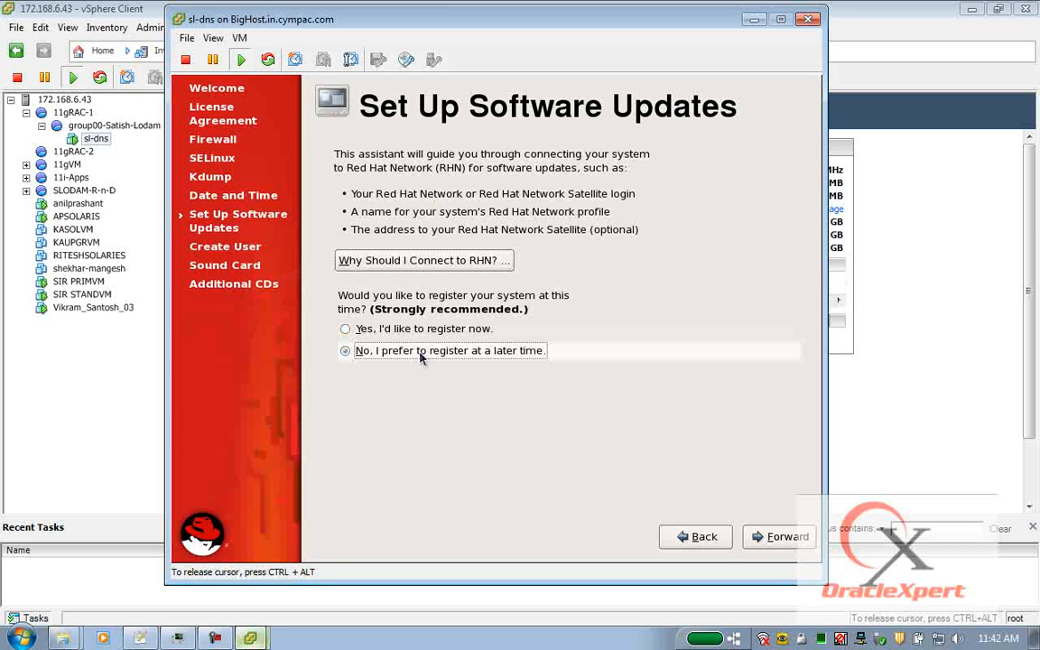
{"action": "left_click", "coordinate": [759, 537]}
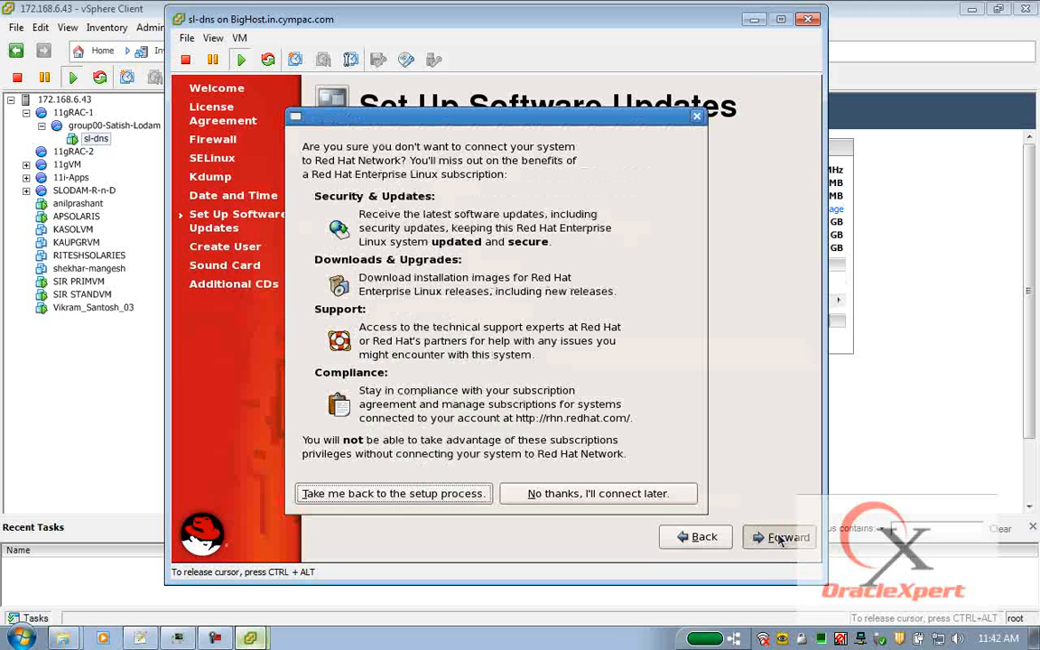
{"action": "left_click", "coordinate": [575, 494]}
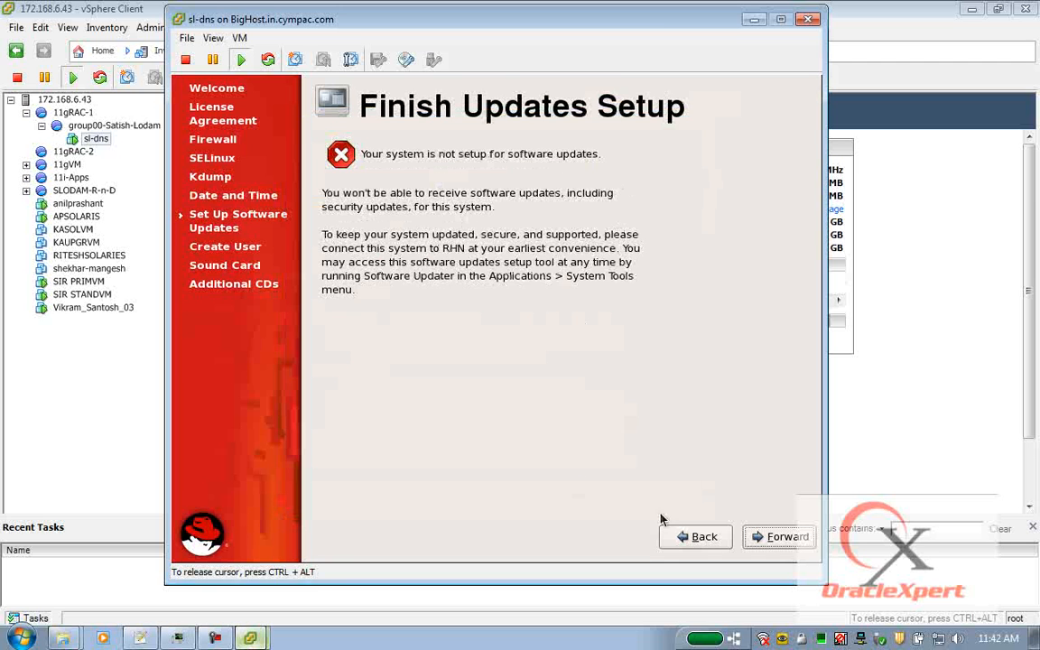
{"action": "left_click", "coordinate": [793, 540]}
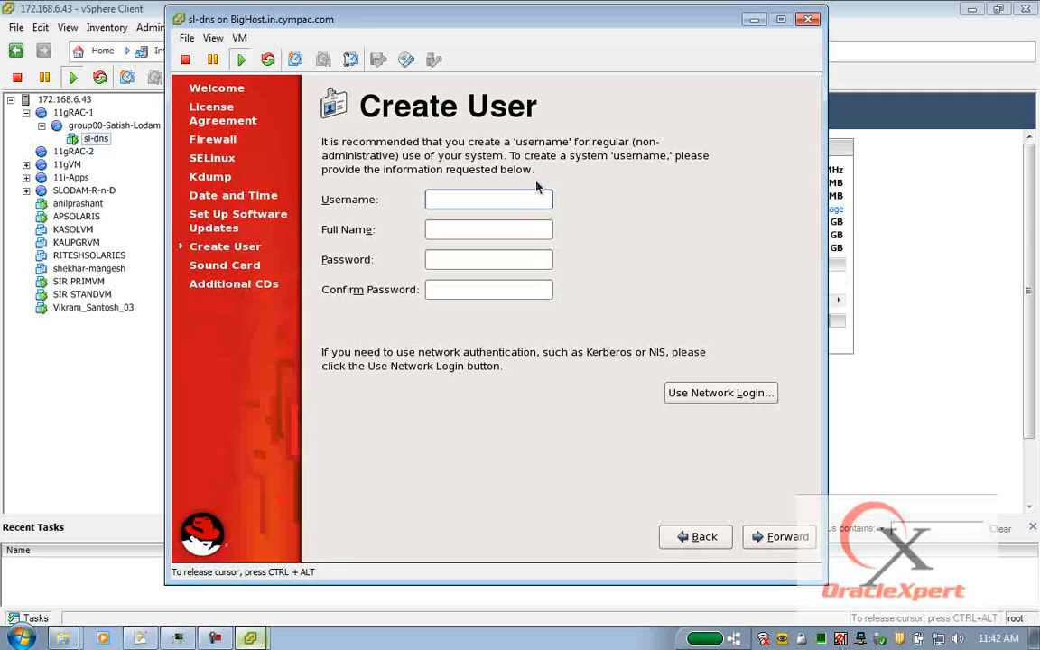
Skip creating a user, accept the no-user warning, and pass the Sound Card page.
{"action": "left_click", "coordinate": [772, 537]}
{"action": "left_click", "coordinate": [506, 375]}
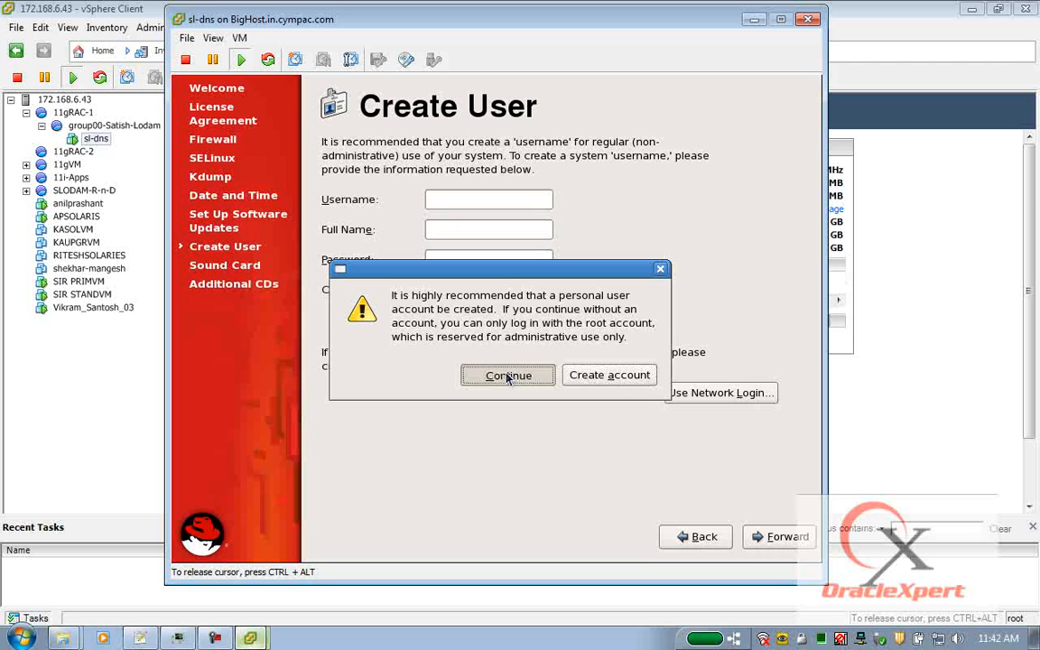
{"action": "left_click", "coordinate": [782, 539]}
Finish firstboot, confirm the reboot, and boot Red Hat Enterprise Linux Server (2.6.18-164.el5) from GRUB.
{"action": "left_click", "coordinate": [783, 539]}
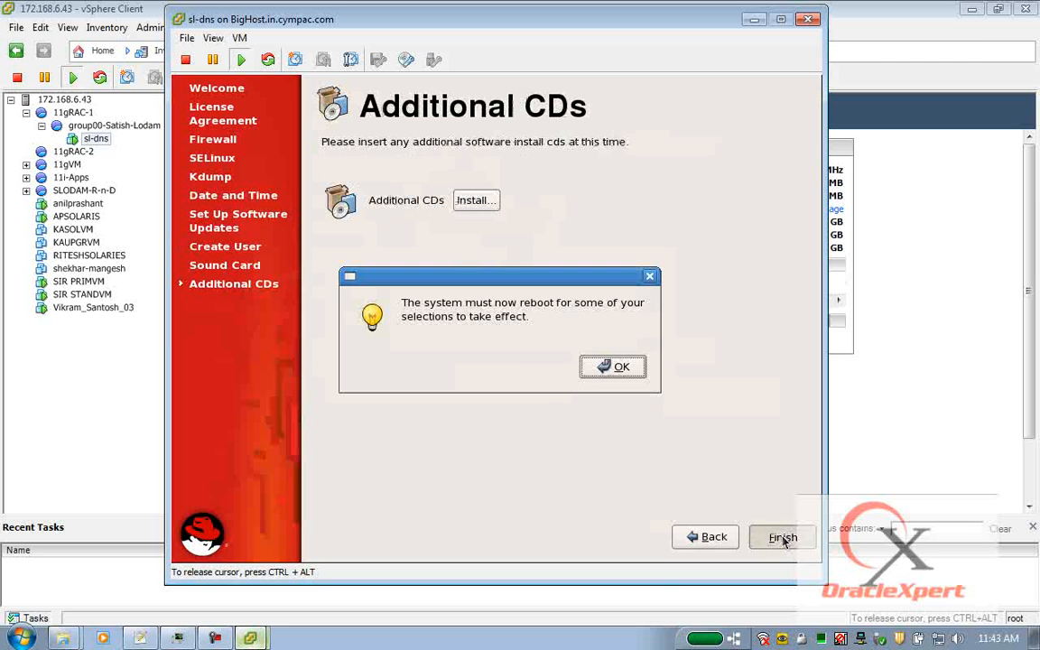
{"action": "left_click", "coordinate": [598, 367]}
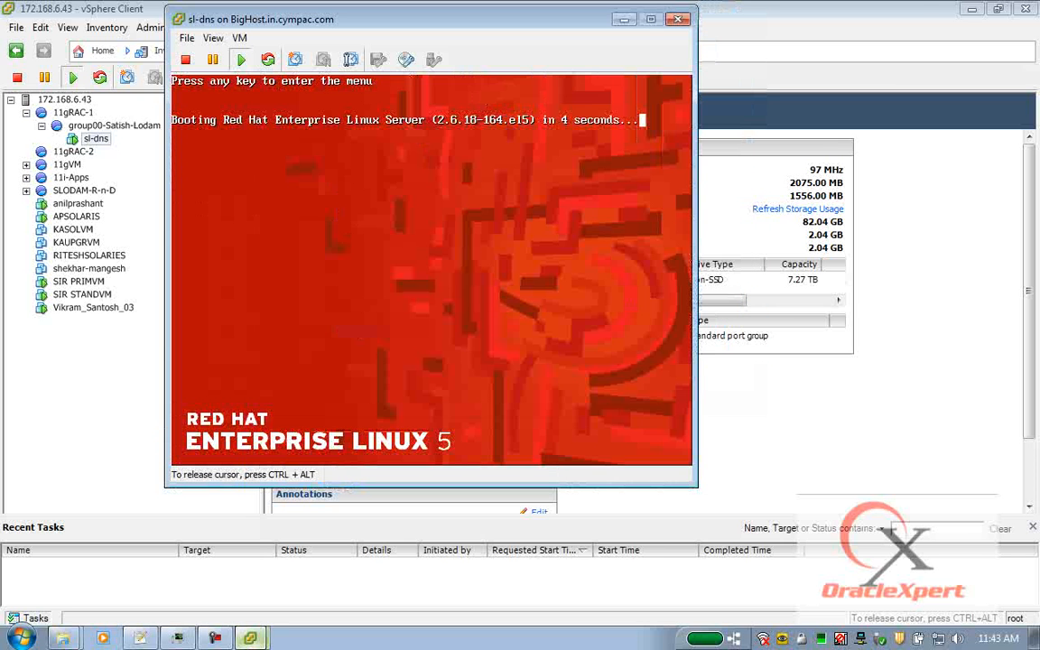
{"action": "key", "text": "Return"}
{"action": "key", "text": "Return"}
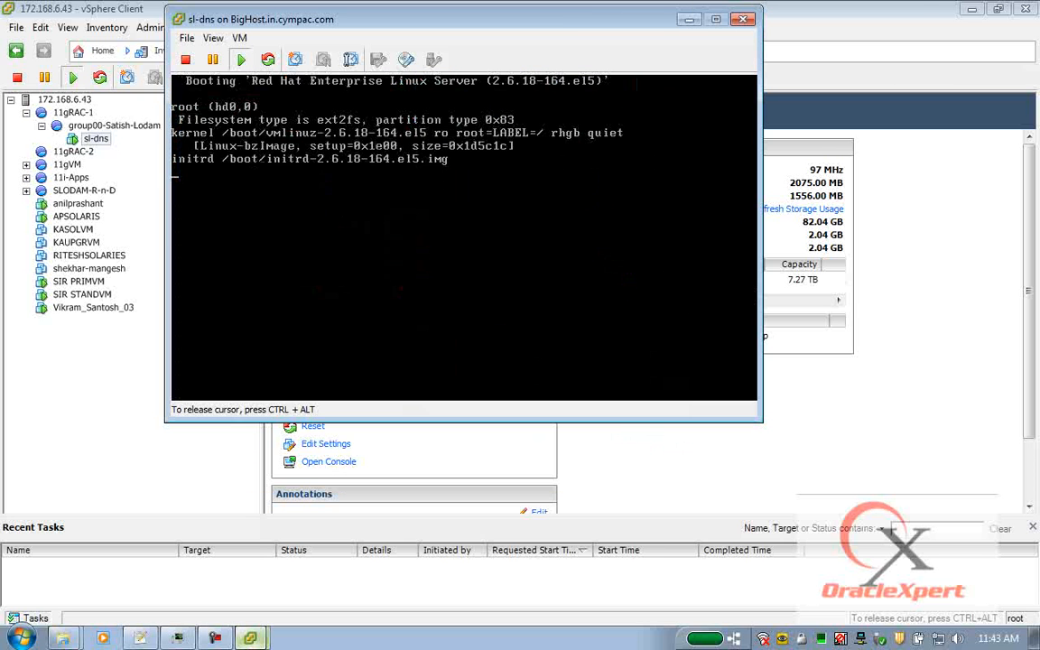
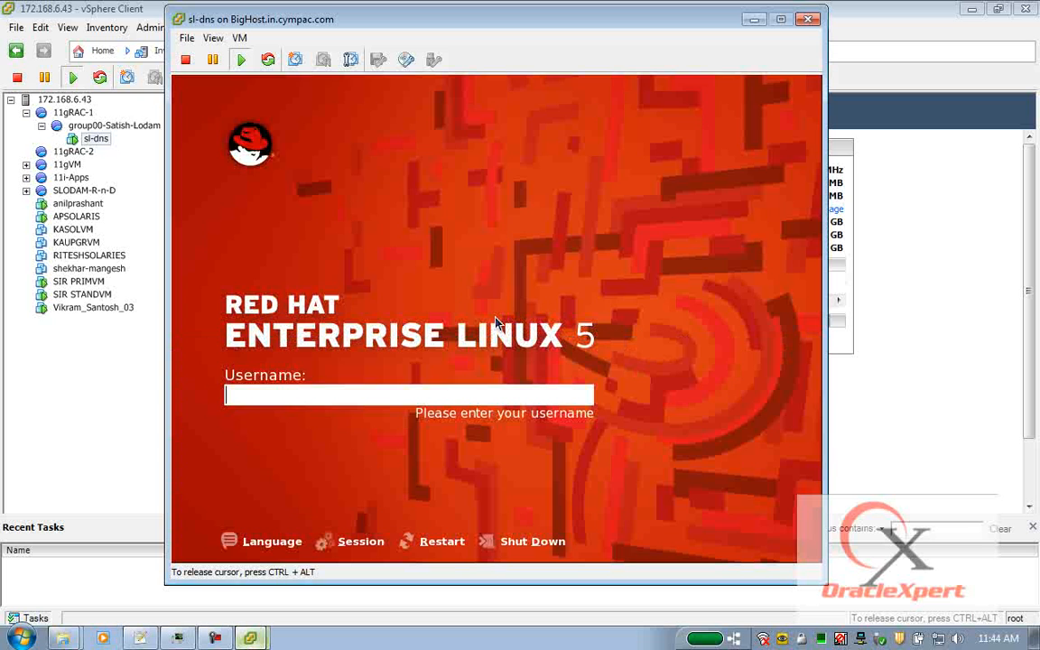
Log in to the sl-dns guest as root with the account password.
{"action": "type", "text": "root"}
{"action": "key", "text": "Return"}
{"action": "type", "text": "•••••••"}
{"action": "key", "text": "BackSpace"}
{"action": "key", "text": "BackSpace"}
{"action": "key", "text": "BackSpace"}
{"action": "key", "text": "BackSpace"}
{"action": "key", "text": "BackSpace"}
{"action": "key", "text": "BackSpace"}
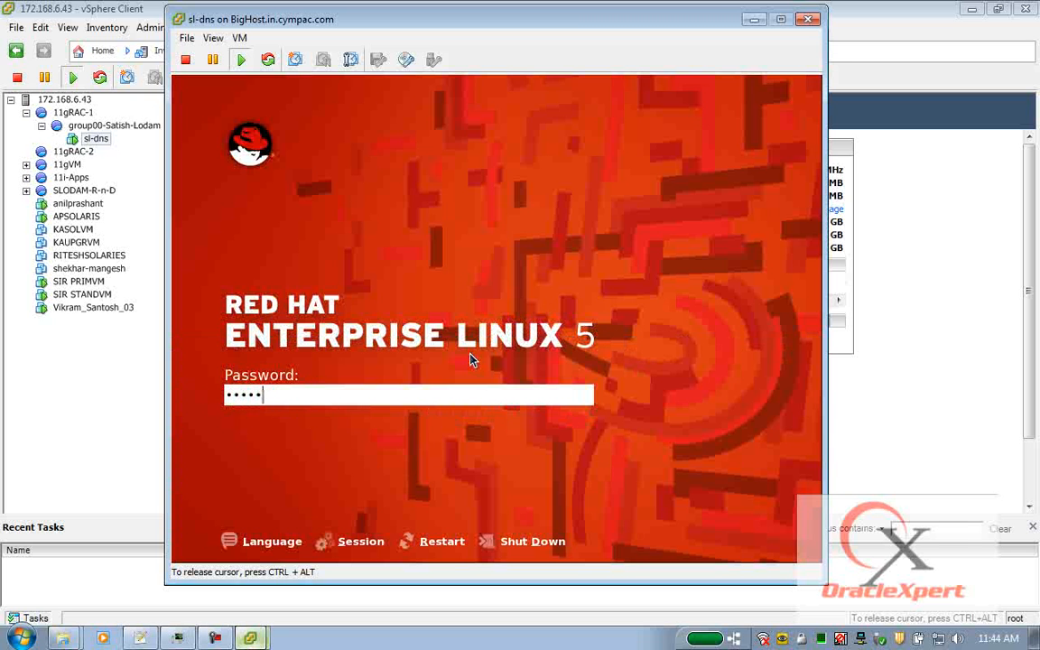
{"action": "type", "text": "••••••"}
{"action": "key", "text": "Return"}
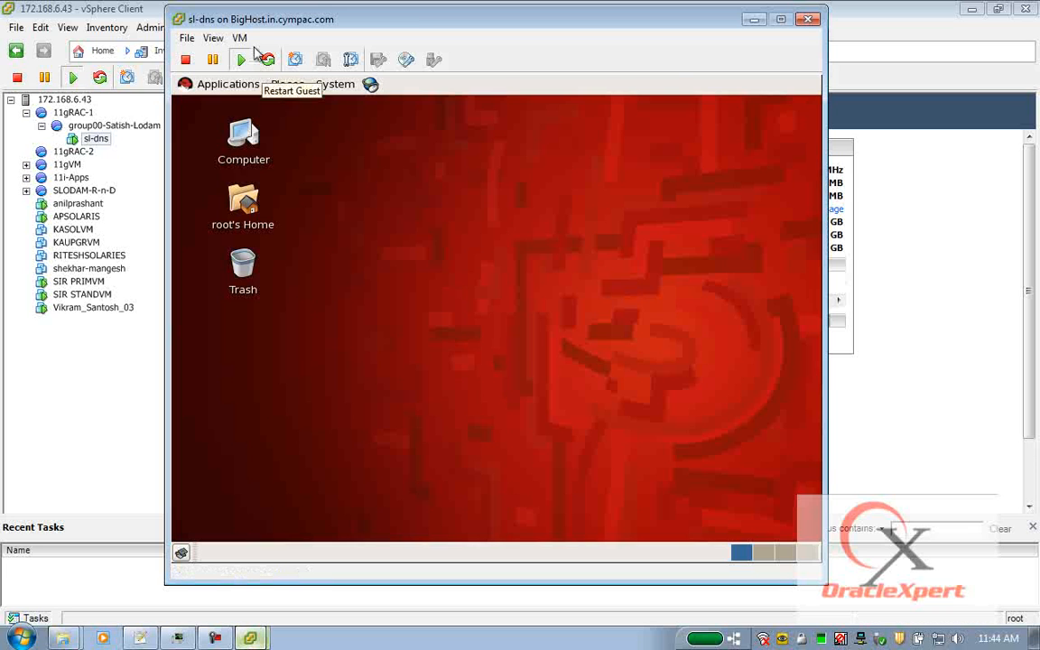
Connect CD/DVD drive 1 to the rhel-server ISO image on the OS-ISOs datastore.
{"action": "left_click", "coordinate": [407, 60]}
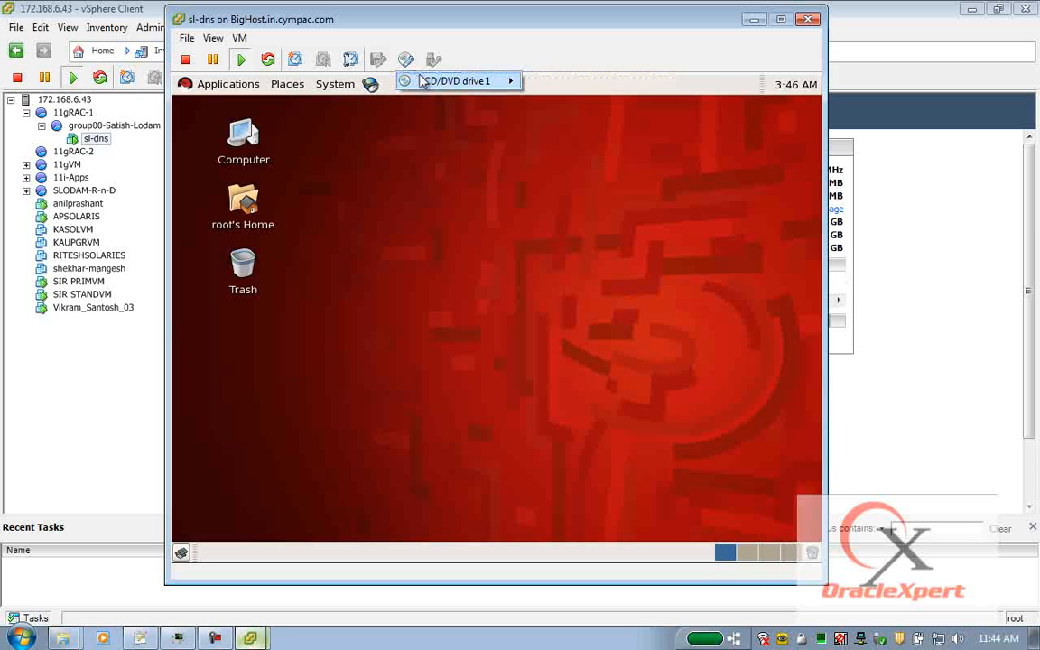
{"action": "mouse_move", "coordinate": [422, 81]}
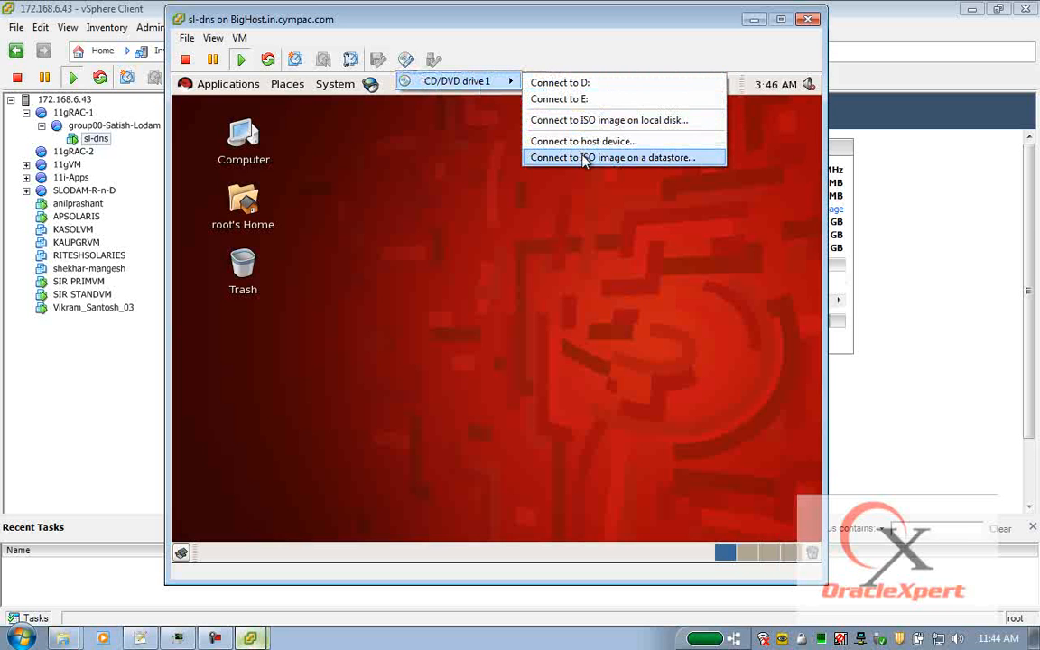
{"action": "left_click", "coordinate": [584, 159]}
{"action": "left_click", "coordinate": [373, 238]}
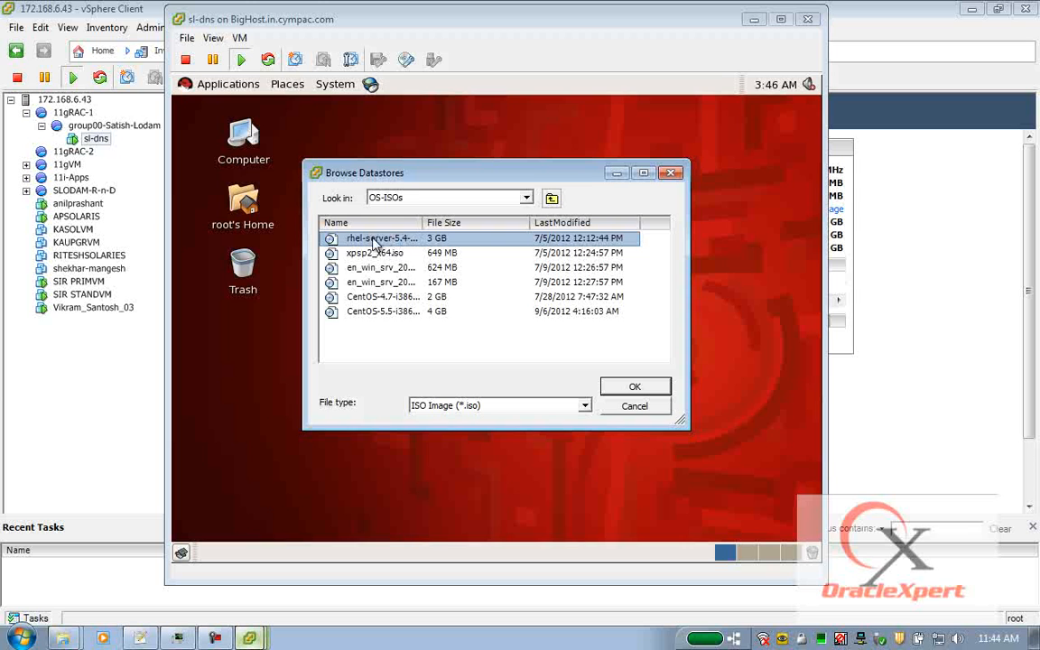
{"action": "left_click", "coordinate": [616, 389]}
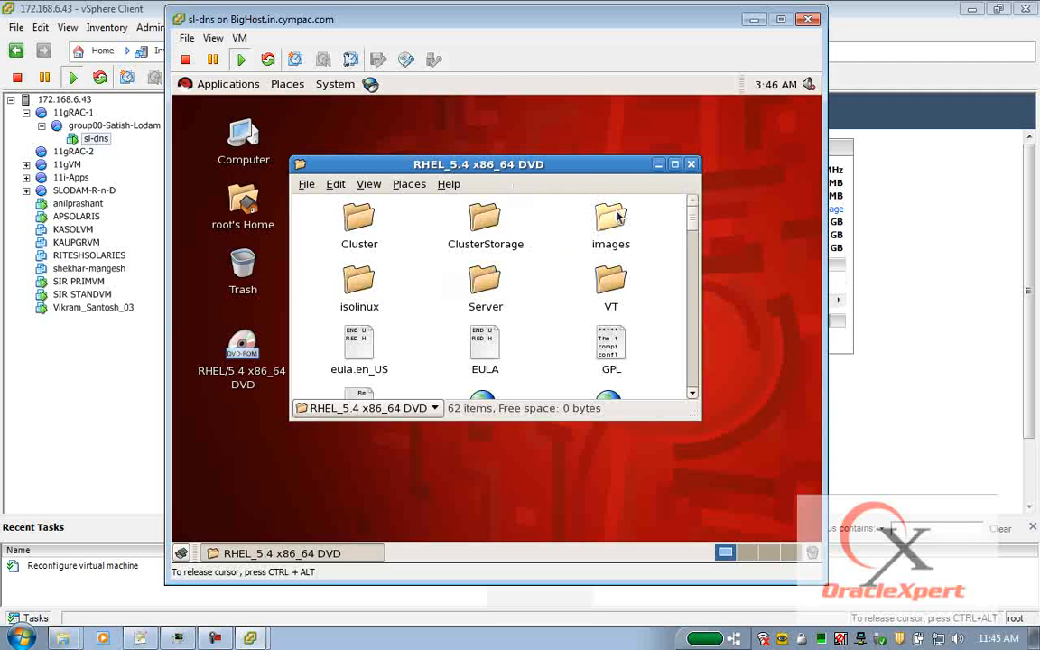
Close the RHEL_5.4 x86_64 DVD window and open a terminal on the guest desktop.
{"action": "key", "text": "ctrl+w"}
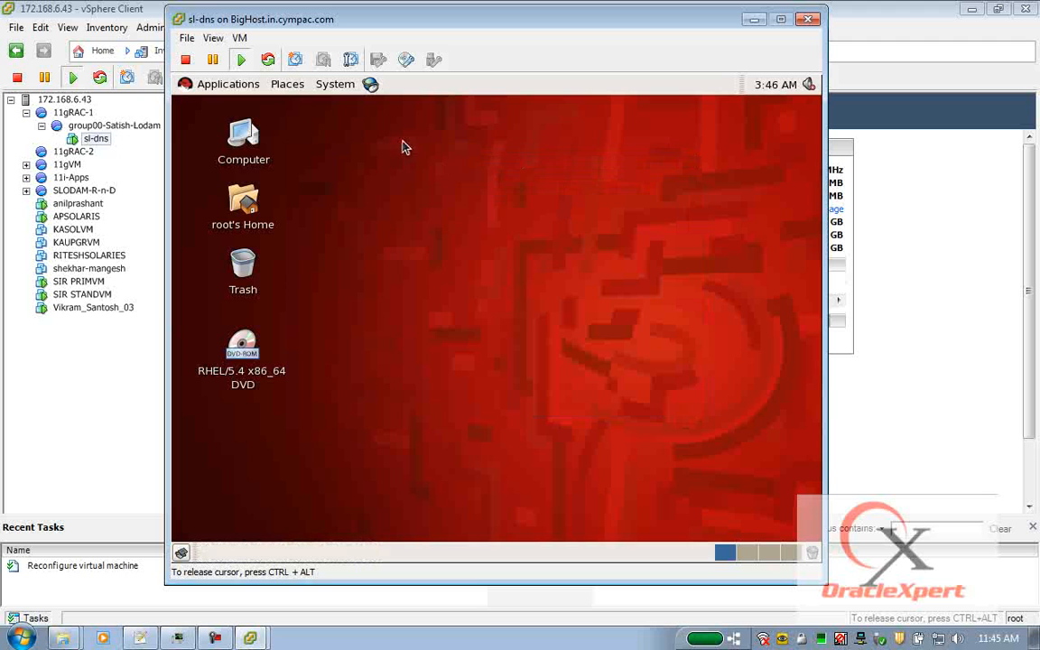
{"action": "right_click", "coordinate": [404, 147]}
{"action": "left_click", "coordinate": [448, 215]}
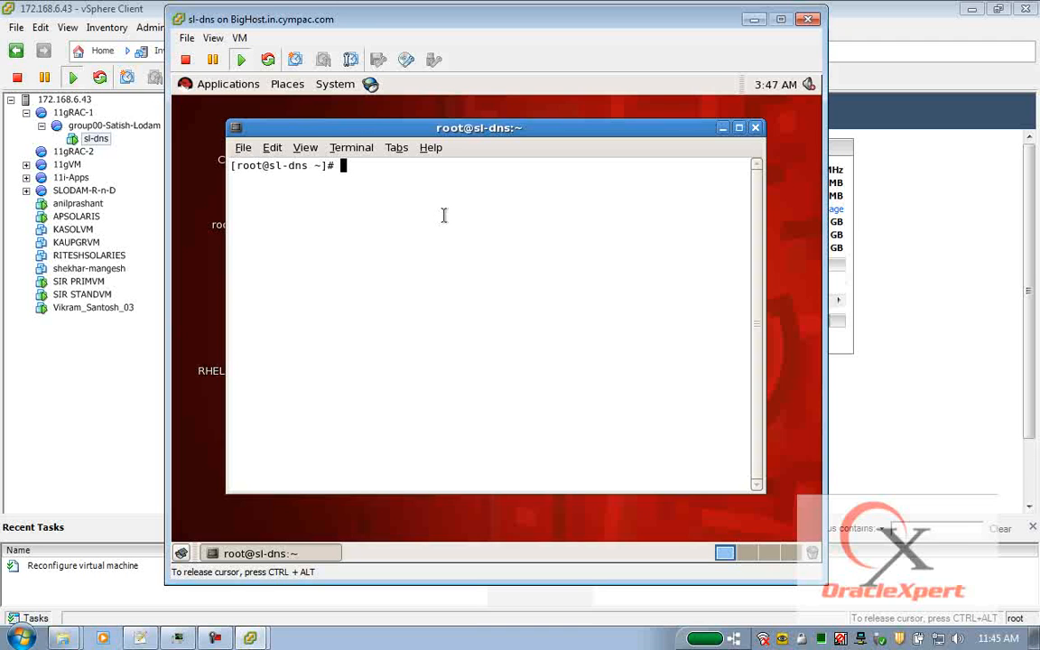
Check mounted filesystems with df -h and copy the RHEL_5.4 DVD mount path.
{"action": "type", "text": "df -h"}
{"action": "key", "text": "Return"}
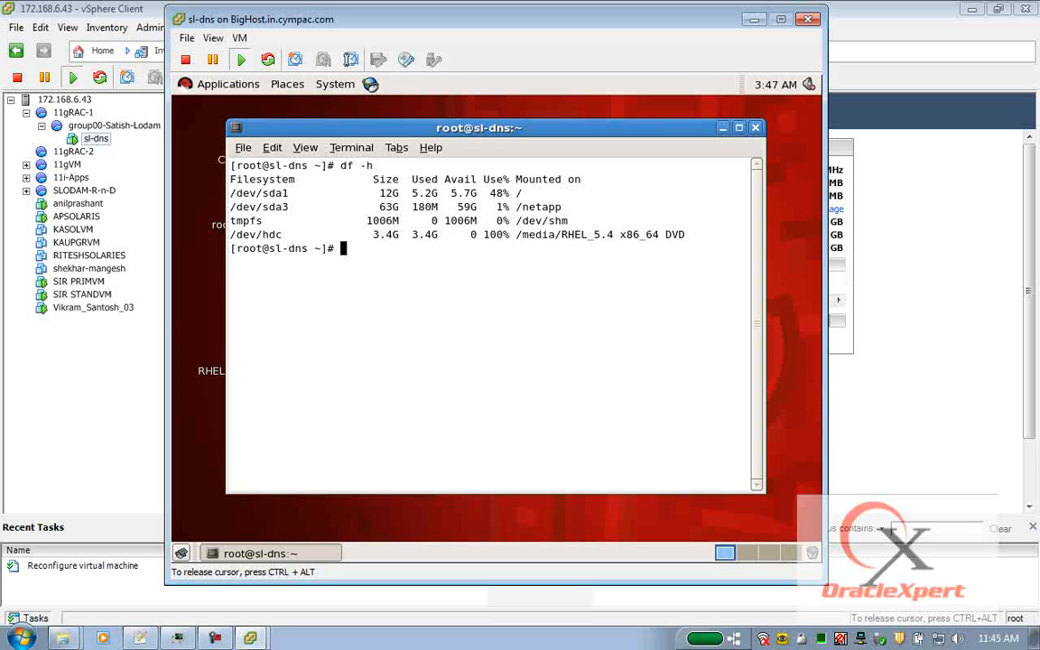
{"action": "double_click", "coordinate": [588, 234]}
{"action": "key", "text": "ctrl+c"}
Build an rpm -ivh command for the libaio-devel package in the DVD's Server folder.
{"action": "type", "text": "rpm -ivh"}
{"action": "key", "text": "shift+Insert"}
{"action": "key", "text": "Tab"}
{"action": "type", "text": "Se"}
{"action": "key", "text": "Tab"}
{"action": "type", "text": "l"}
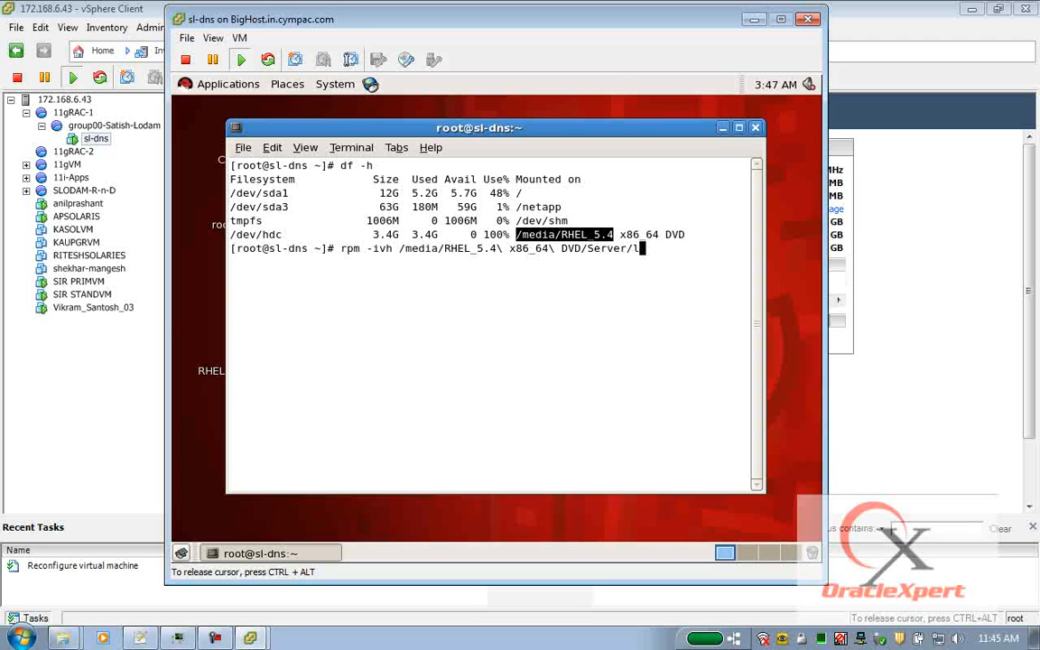
{"action": "type", "text": "ibaio"}
{"action": "key", "text": "Tab"}
{"action": "type", "text": "d"}
{"action": "key", "text": "Tab"}
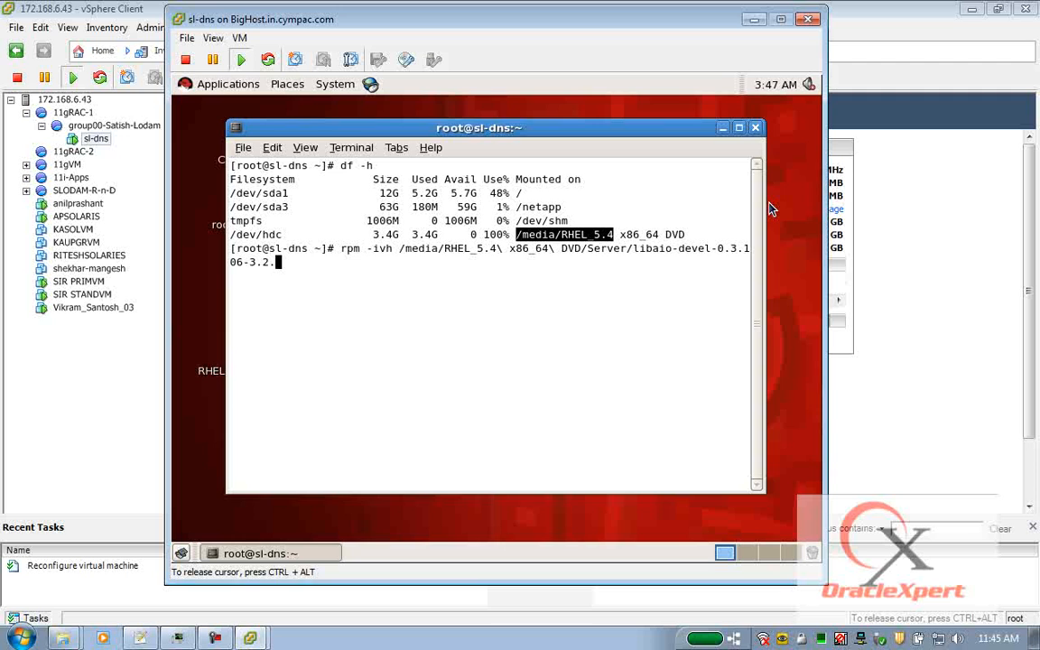
Install all libaio-devel* packages from the DVD and minimize the terminal.
{"action": "left_click_drag", "start_coordinate": [757, 196], "coordinate": [811, 197]}
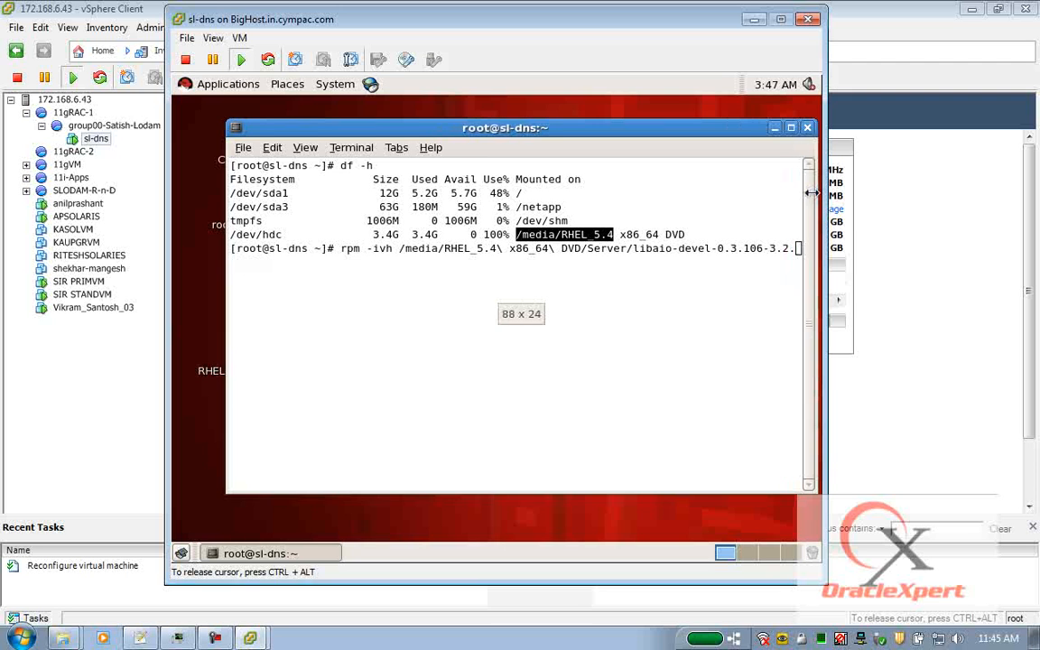
{"action": "left_click_drag", "start_coordinate": [423, 137], "coordinate": [369, 115]}
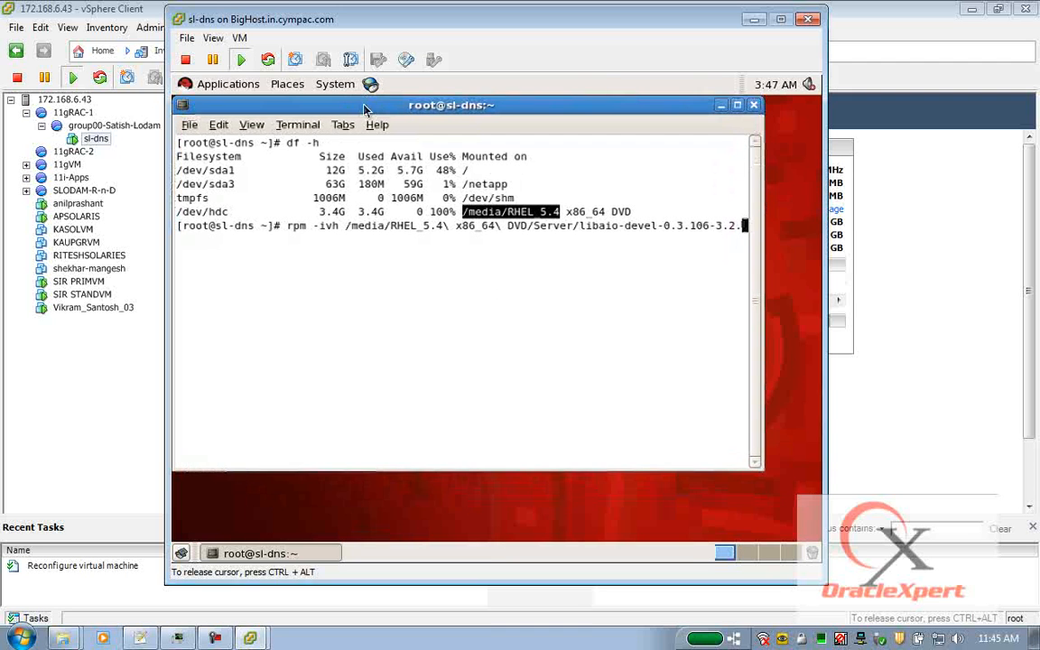
{"action": "key", "text": "BackSpace"}
{"action": "key", "text": "BackSpace"}
{"action": "key", "text": "BackSpace"}
{"action": "key", "text": "BackSpace"}
{"action": "key", "text": "BackSpace"}
{"action": "key", "text": "BackSpace"}
{"action": "key", "text": "BackSpace"}
{"action": "key", "text": "BackSpace"}
{"action": "key", "text": "BackSpace"}
{"action": "key", "text": "BackSpace"}
{"action": "key", "text": "BackSpace"}
{"action": "key", "text": "BackSpace"}
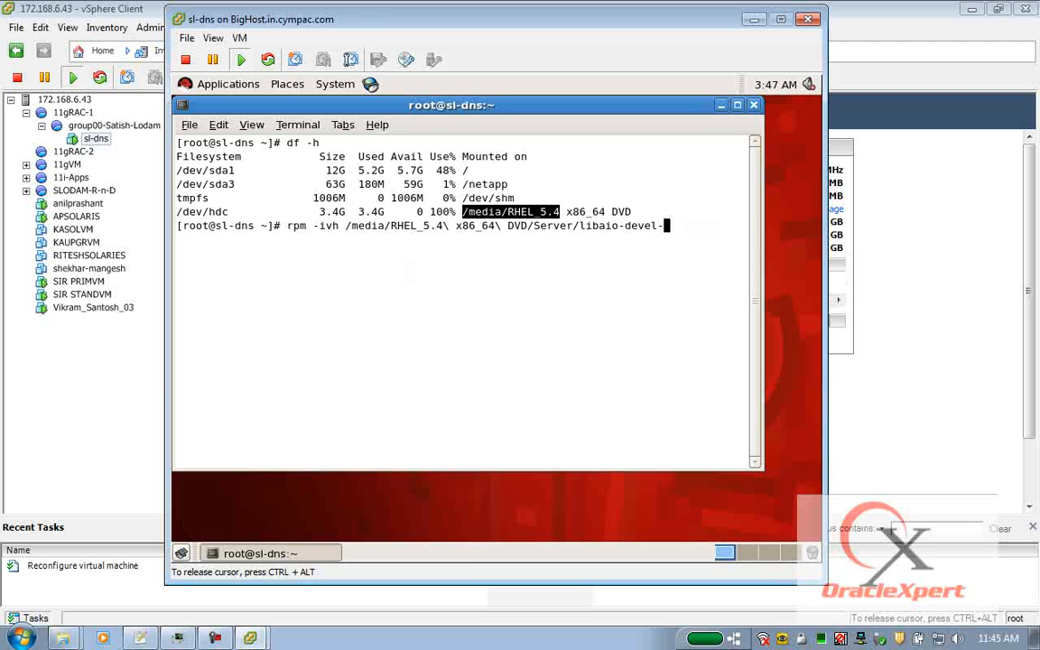
{"action": "type", "text": "*"}
{"action": "key", "text": "Return"}
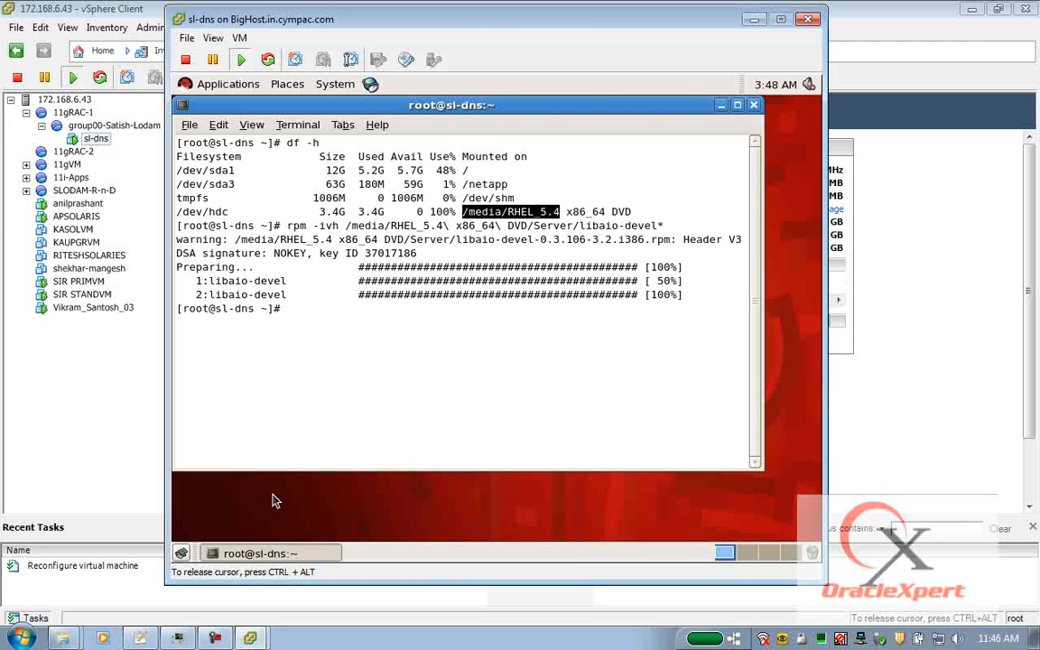
{"action": "left_click", "coordinate": [721, 106]}
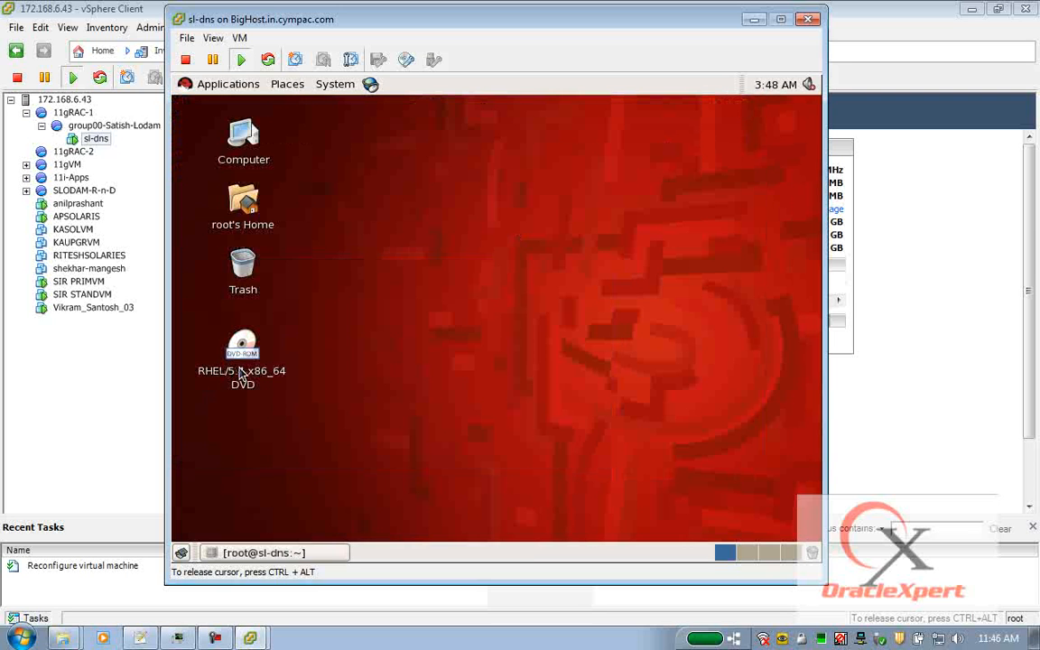
Eject the RHEL DVD from the guest desktop.
{"action": "right_click", "coordinate": [242, 373]}
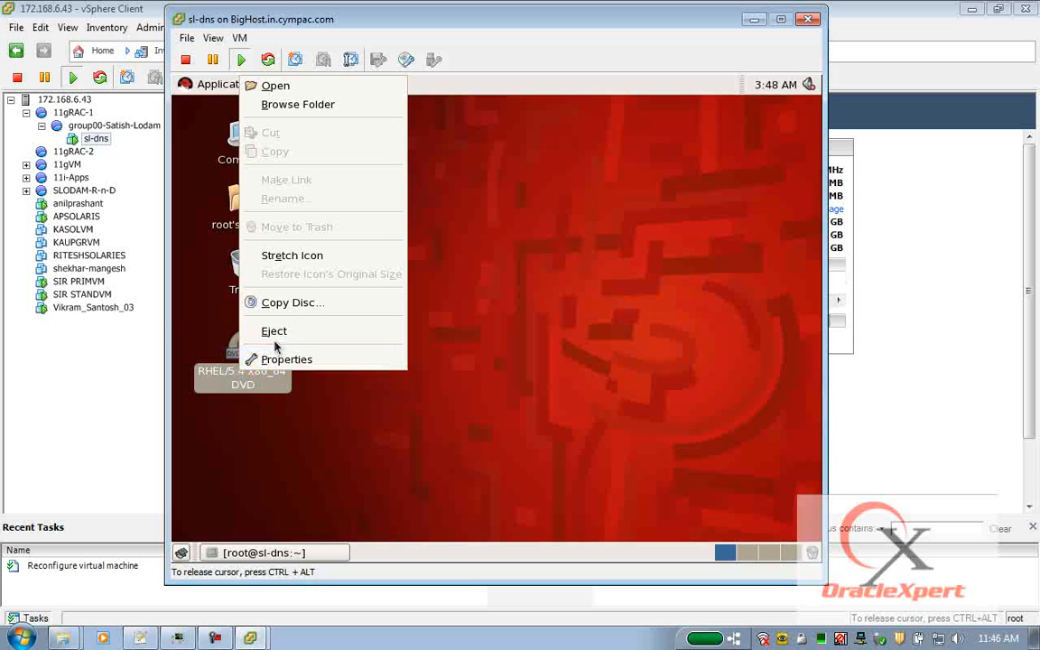
{"action": "left_click", "coordinate": [288, 481]}
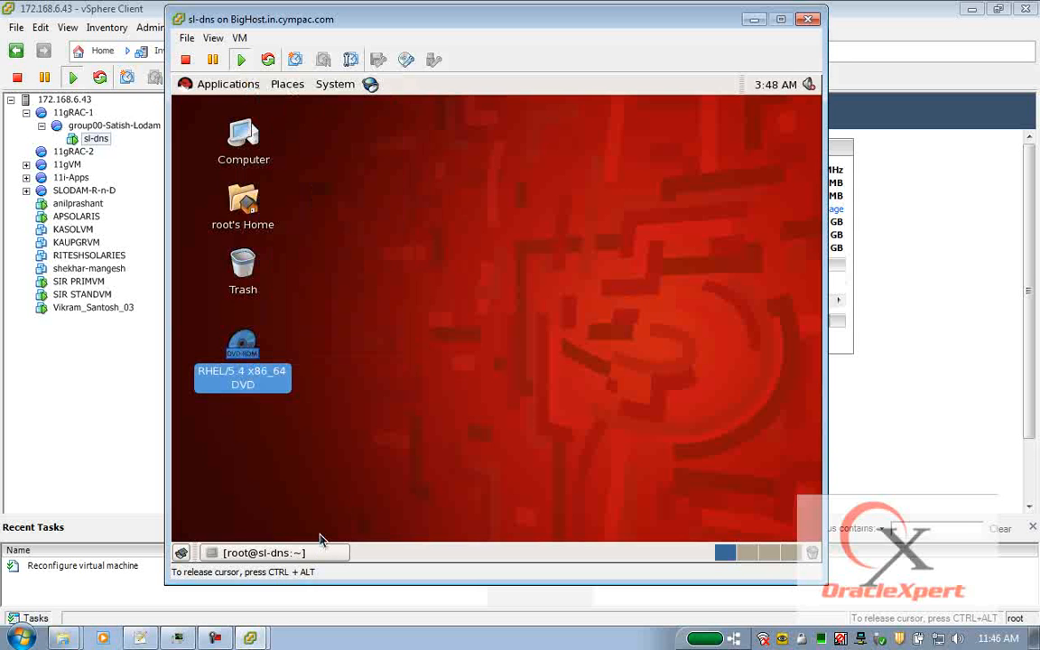
{"action": "left_click", "coordinate": [334, 557]}
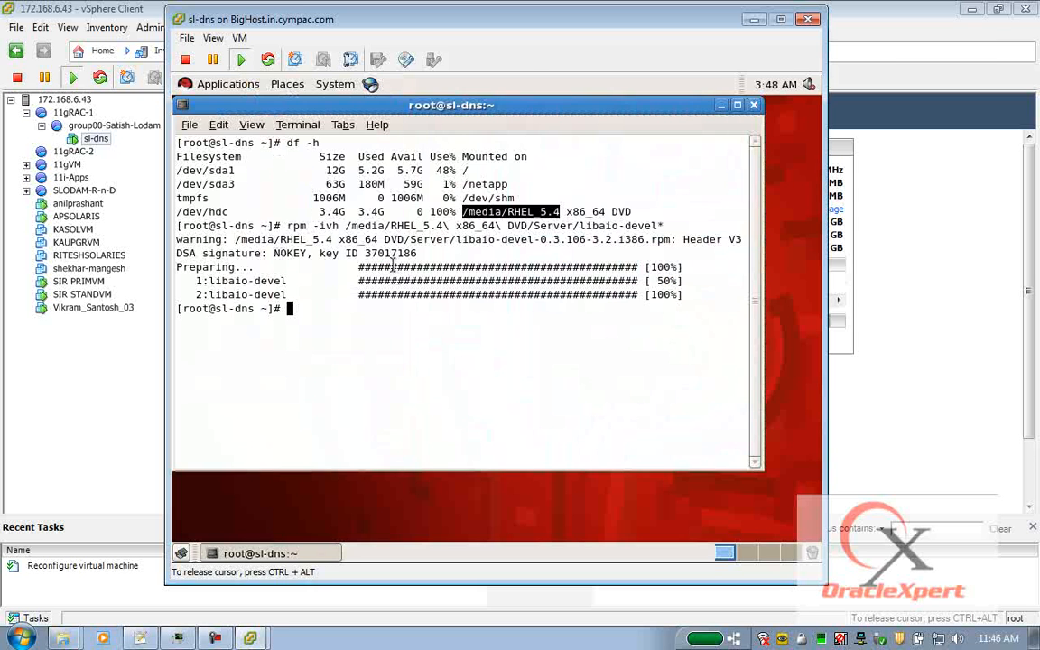
{"action": "left_click", "coordinate": [269, 553]}
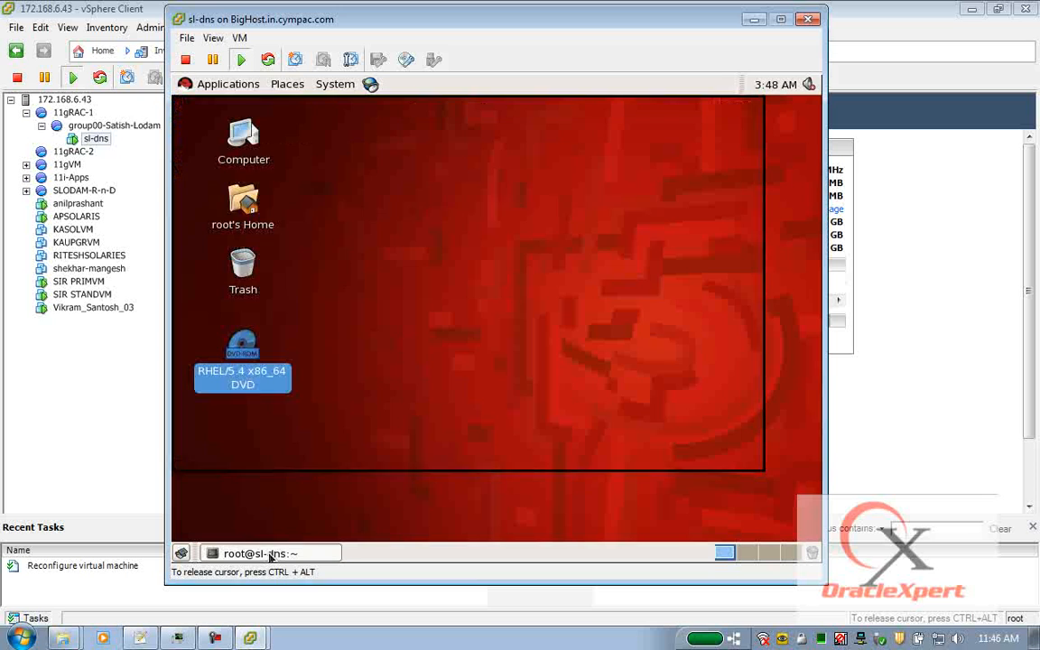
{"action": "right_click", "coordinate": [253, 332]}
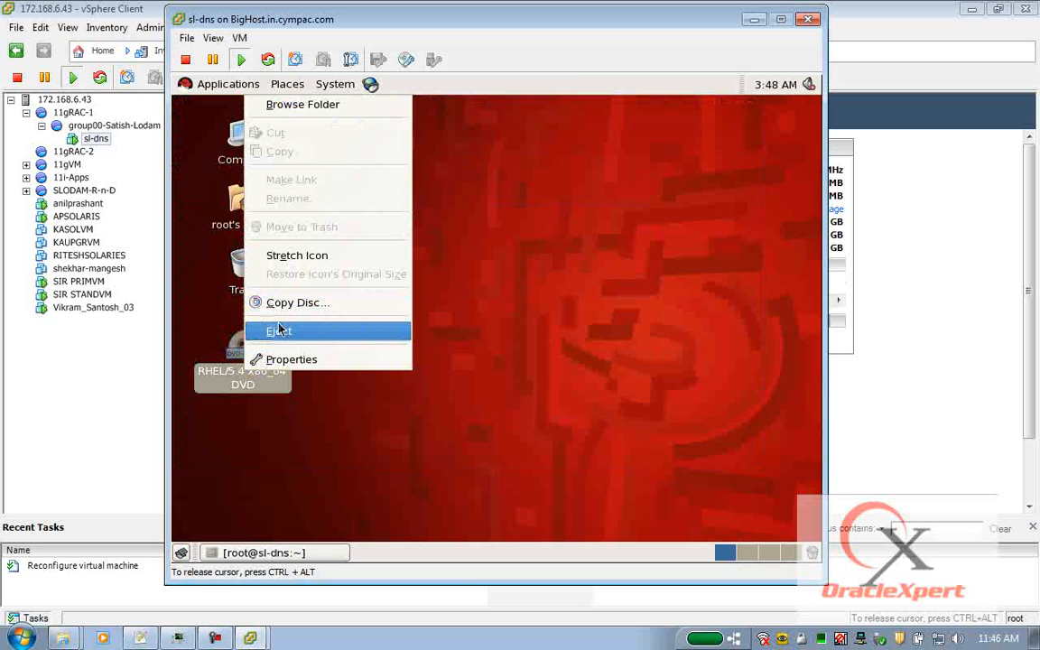
{"action": "left_click", "coordinate": [280, 331]}
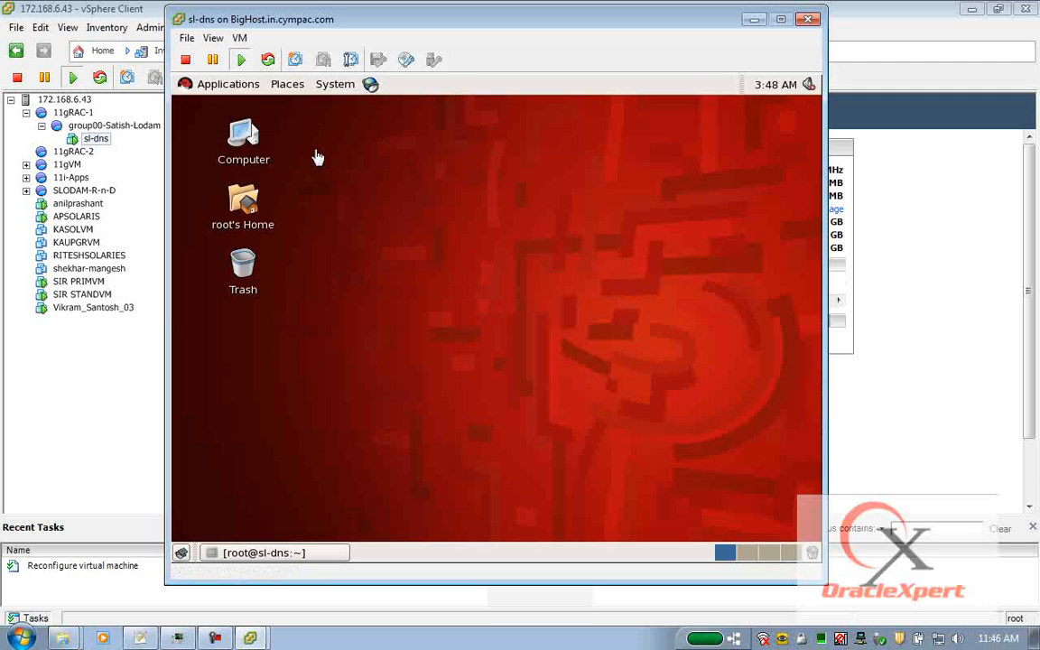
Mount the VMware Tools installer disc via VM > Guest > Install/Upgrade VMware Tools.
{"action": "left_click", "coordinate": [242, 39]}
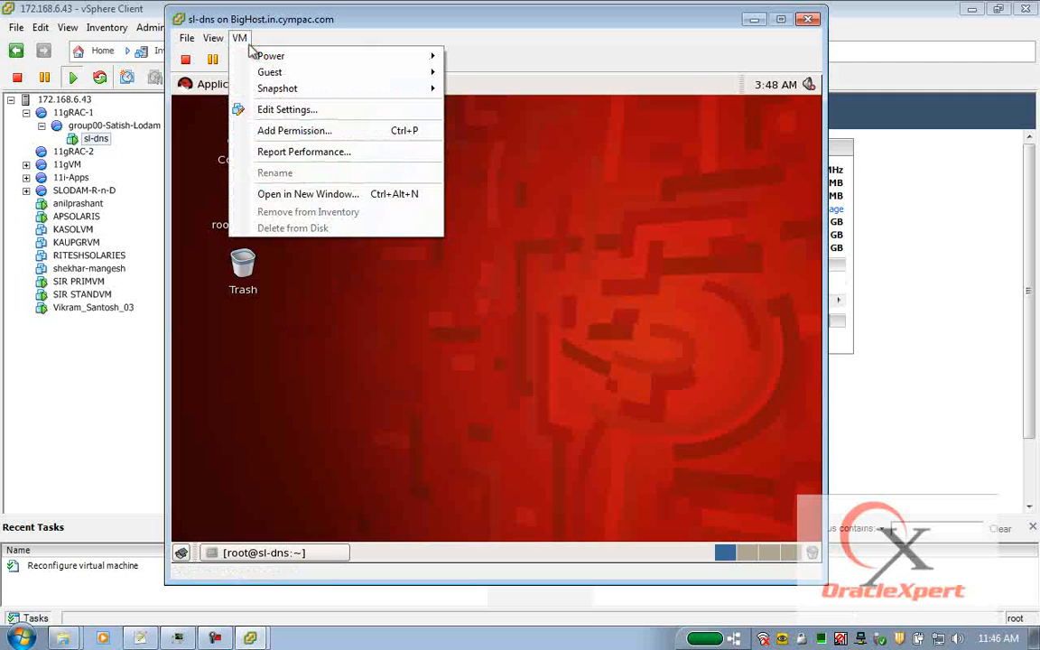
{"action": "mouse_move", "coordinate": [271, 72]}
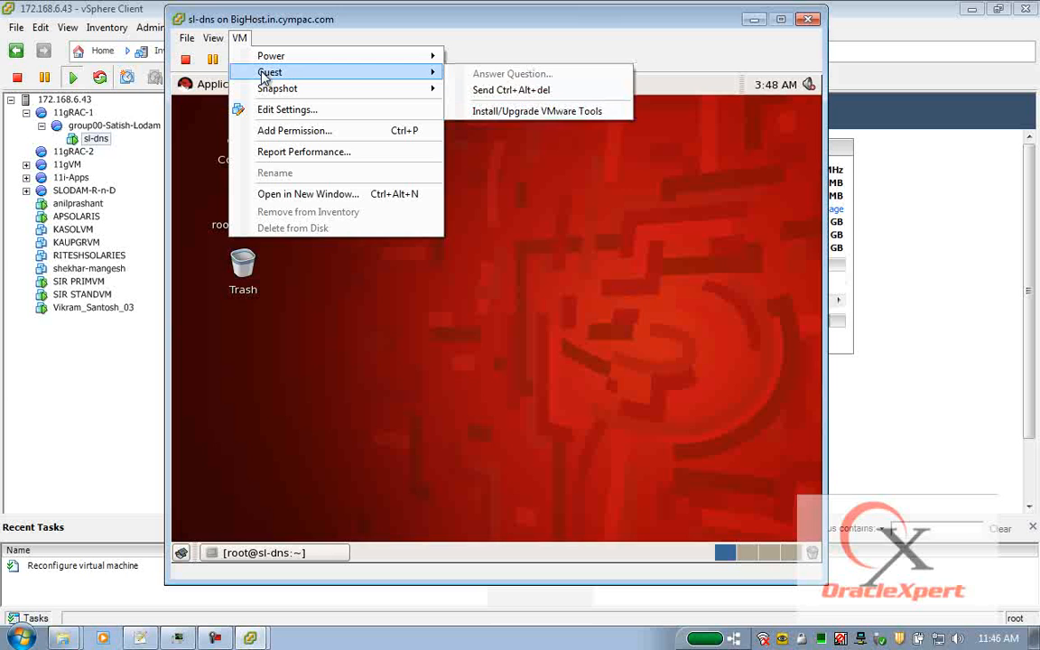
{"action": "left_click", "coordinate": [493, 112]}
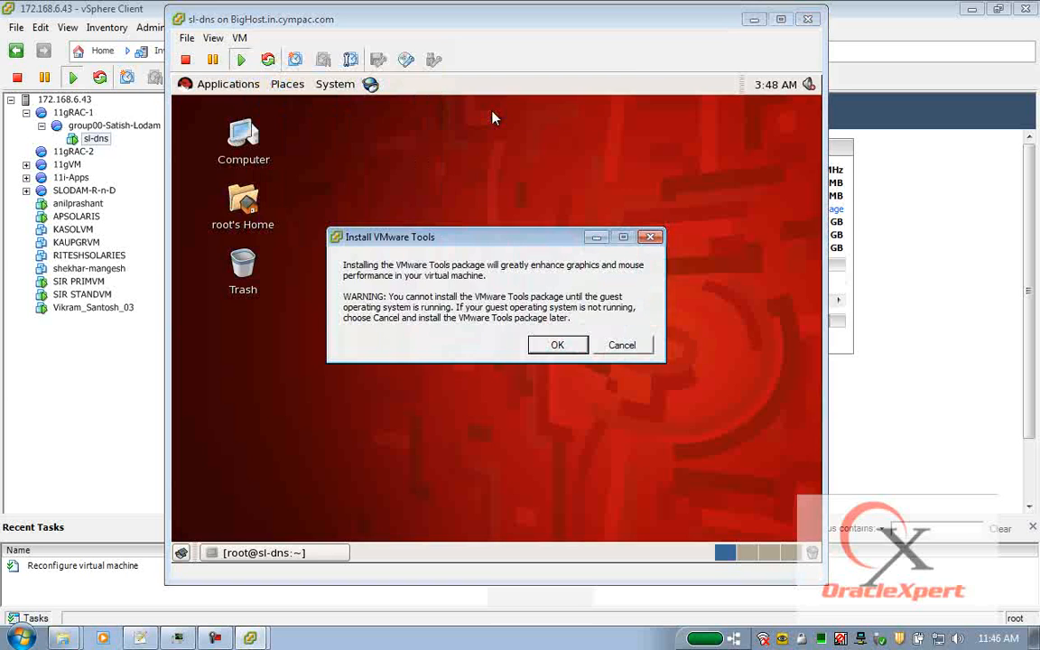
{"action": "left_click", "coordinate": [556, 347]}
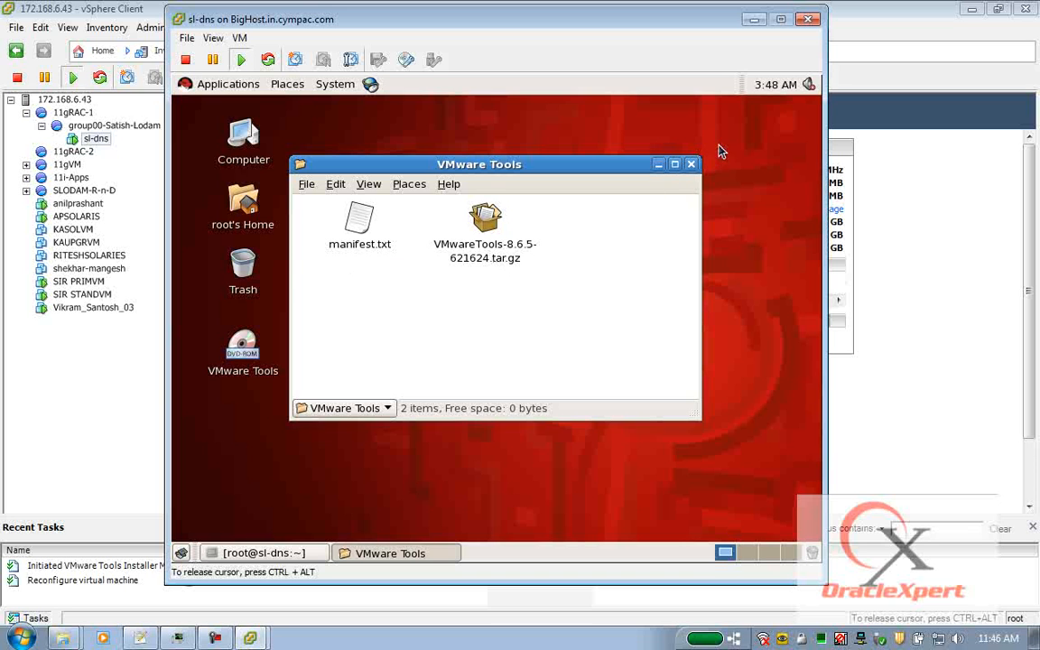
{"action": "left_click", "coordinate": [691, 164]}
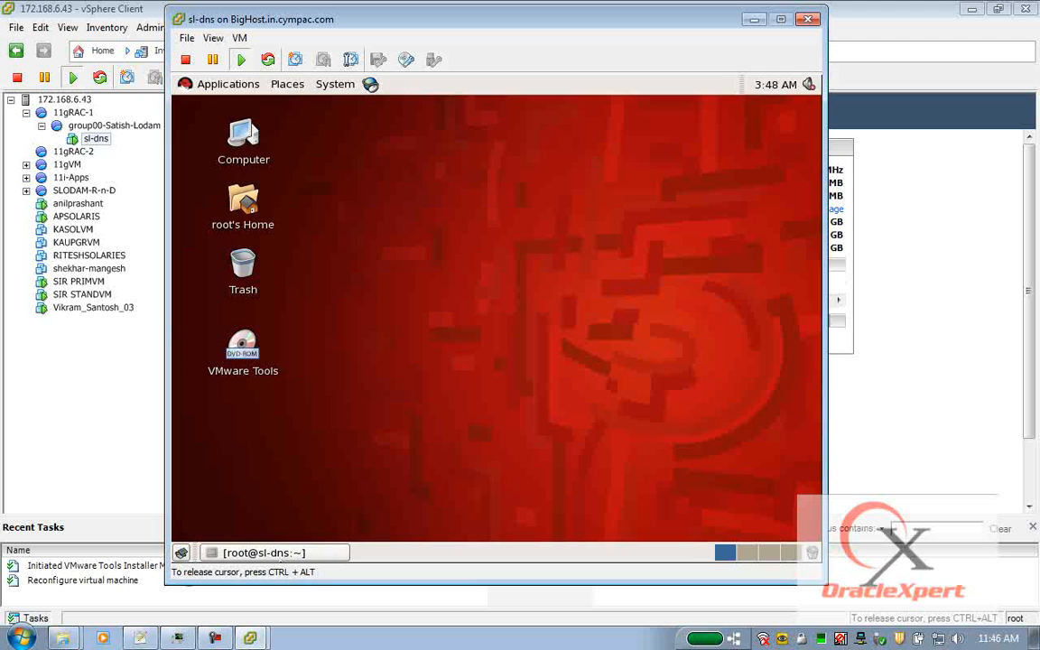
{"action": "left_click", "coordinate": [276, 550]}
Switch to root's home directory, clear the screen and confirm it with pwd.
{"action": "type", "text": "cd"}
{"action": "key", "text": "Return"}
{"action": "type", "text": "pwde"}
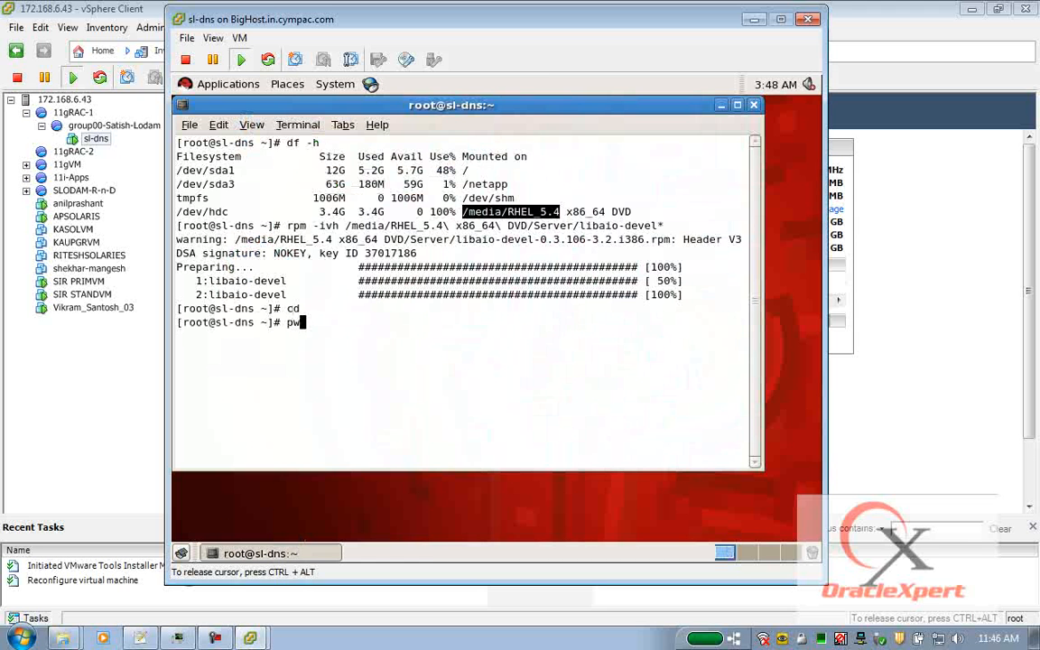
{"action": "key", "text": "Return"}
{"action": "type", "text": "clear"}
{"action": "key", "text": "Return"}
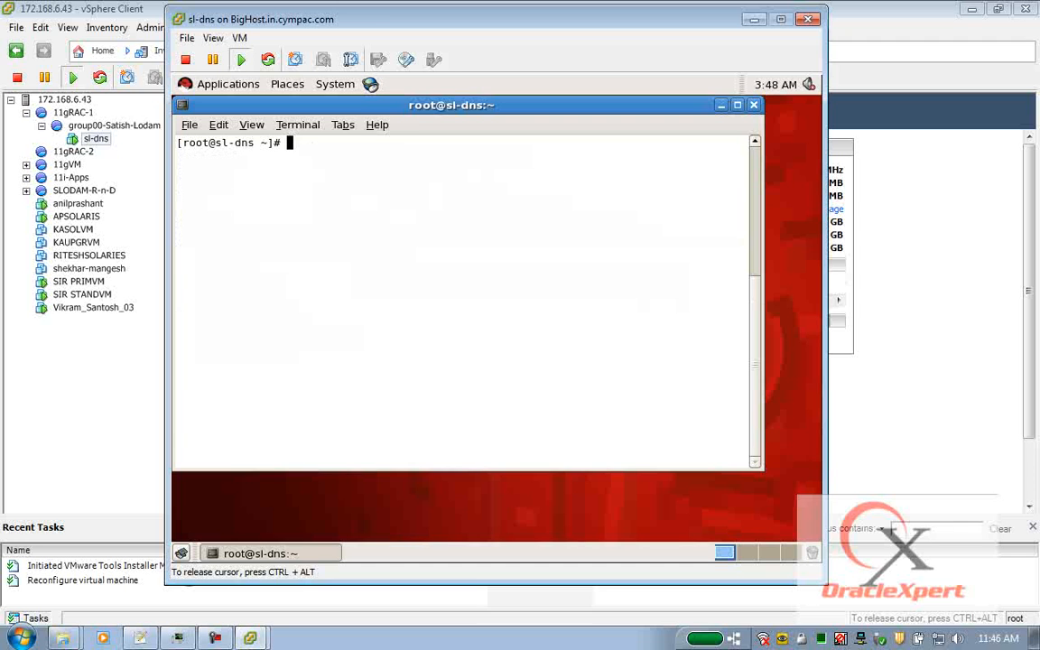
{"action": "type", "text": "pwd"}
{"action": "key", "text": "Return"}
{"action": "type", "text": "ls"}
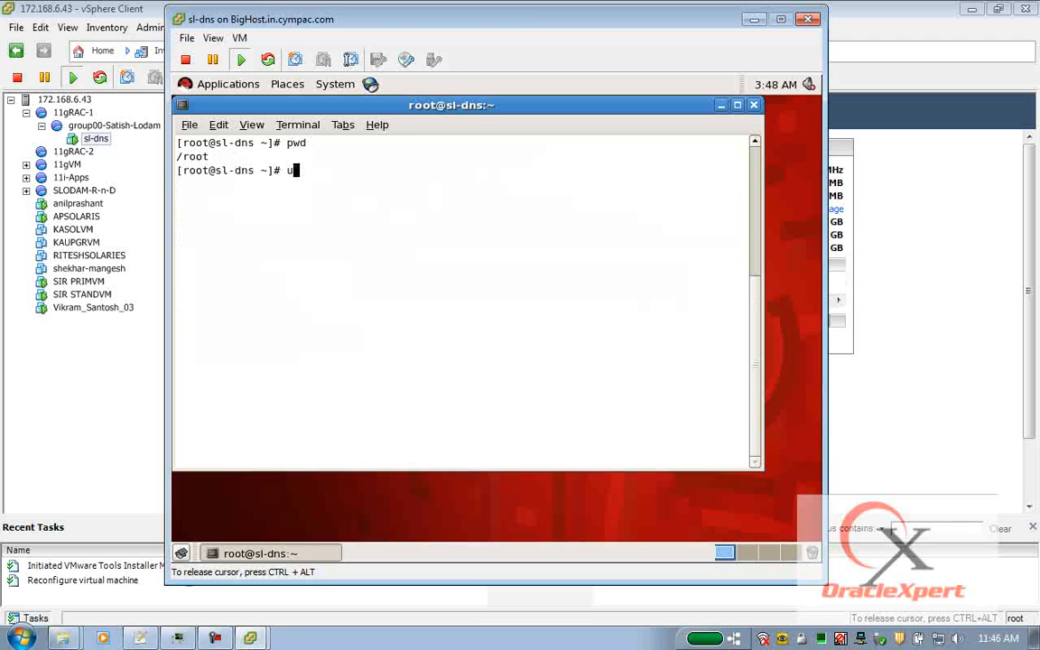
{"action": "key", "text": "BackSpace"}
{"action": "key", "text": "BackSpace"}
Unpack VMwareTools-8.6.5-621624.tar.gz from the disc into /root with gunzip piped to tar.
{"action": "type", "text": "gunzip < /media/V"}
{"action": "key", "text": "Tab"}
{"action": "type", "text": "V"}
{"action": "key", "text": "Tab"}
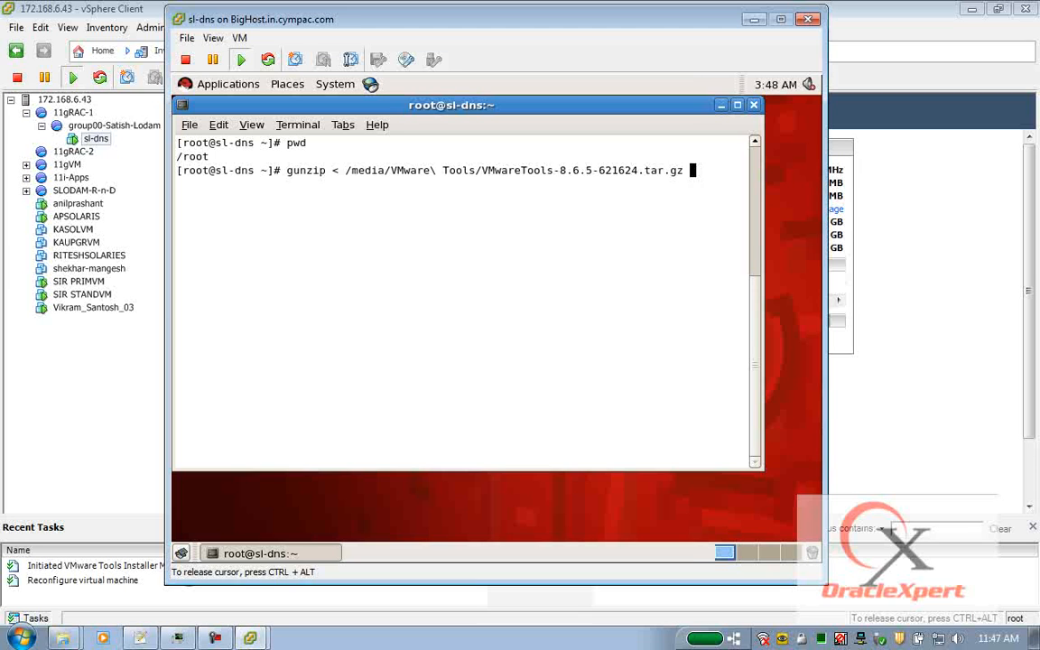
{"action": "key", "text": "BackSpace"}
{"action": "type", "text": "|tar -xf -"}
{"action": "key", "text": "Return"}
{"action": "left_click_drag", "start_coordinate": [765, 201], "coordinate": [808, 199]}
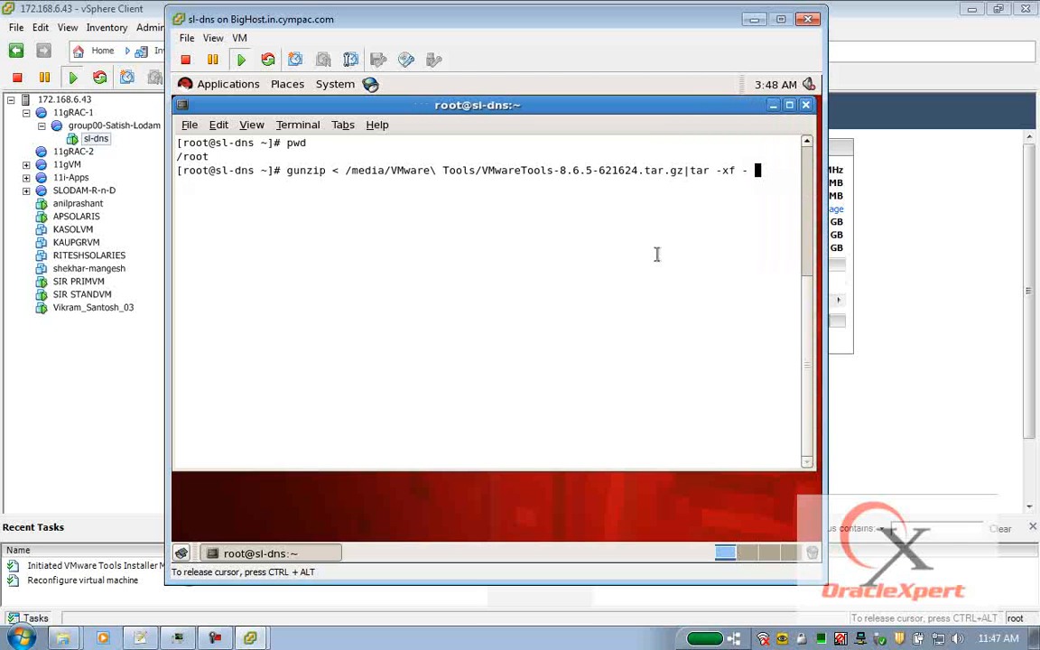
{"action": "key", "text": "Return"}
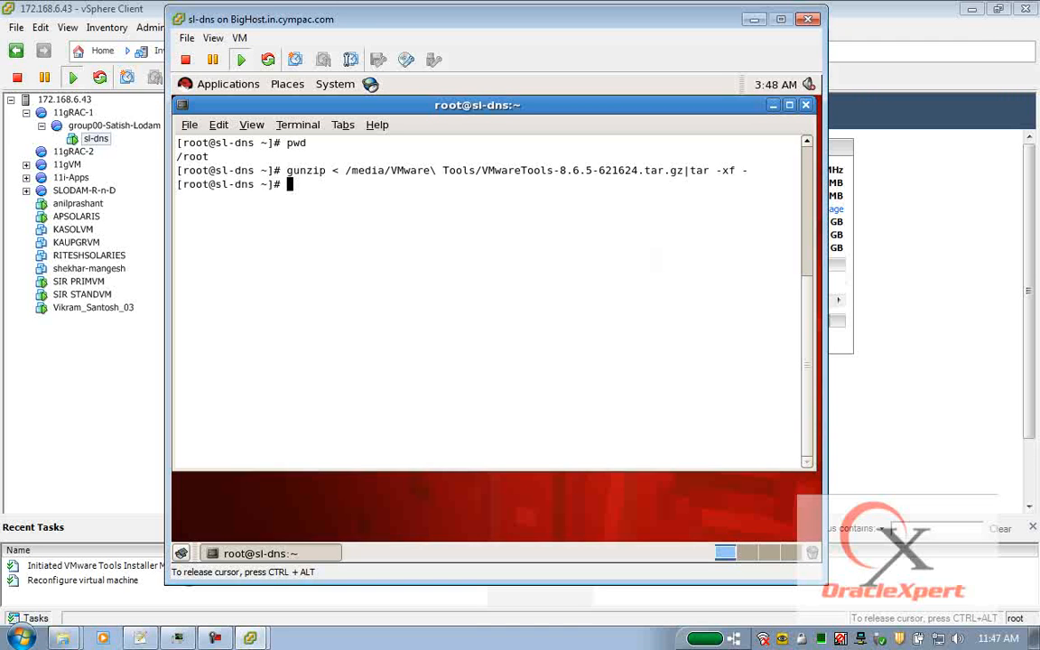
Enter vmware-tools-distrib and launch ./vmware-install.pl.
{"action": "type", "text": "ls"}
{"action": "key", "text": "Return"}
{"action": "type", "text": "cd v"}
{"action": "key", "text": "Tab"}
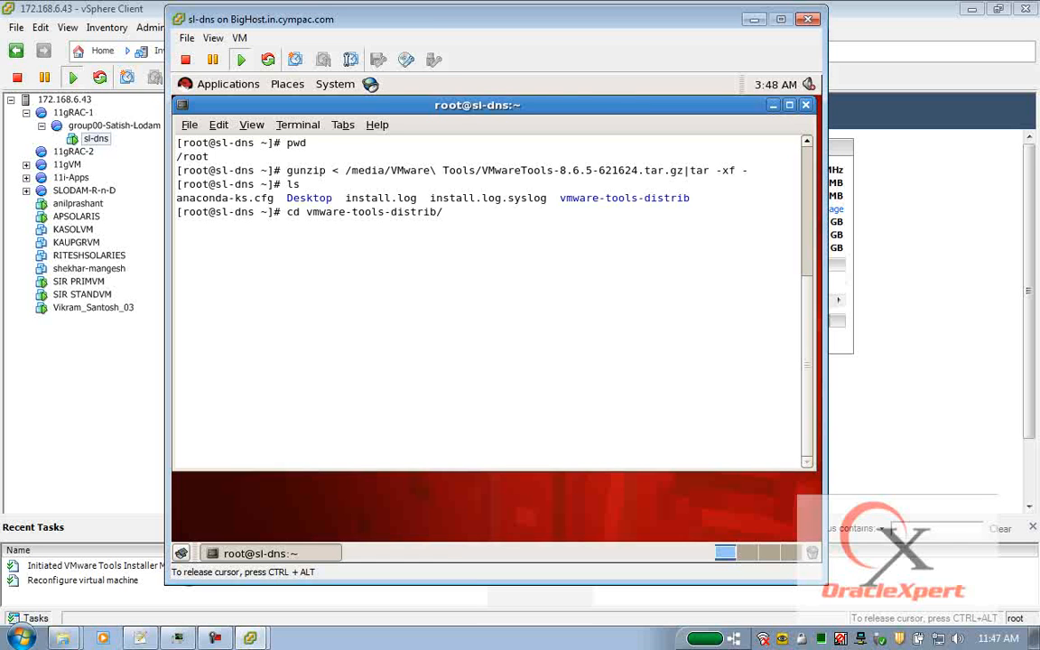
{"action": "key", "text": "Return"}
{"action": "type", "text": "./v"}
{"action": "key", "text": "Tab"}
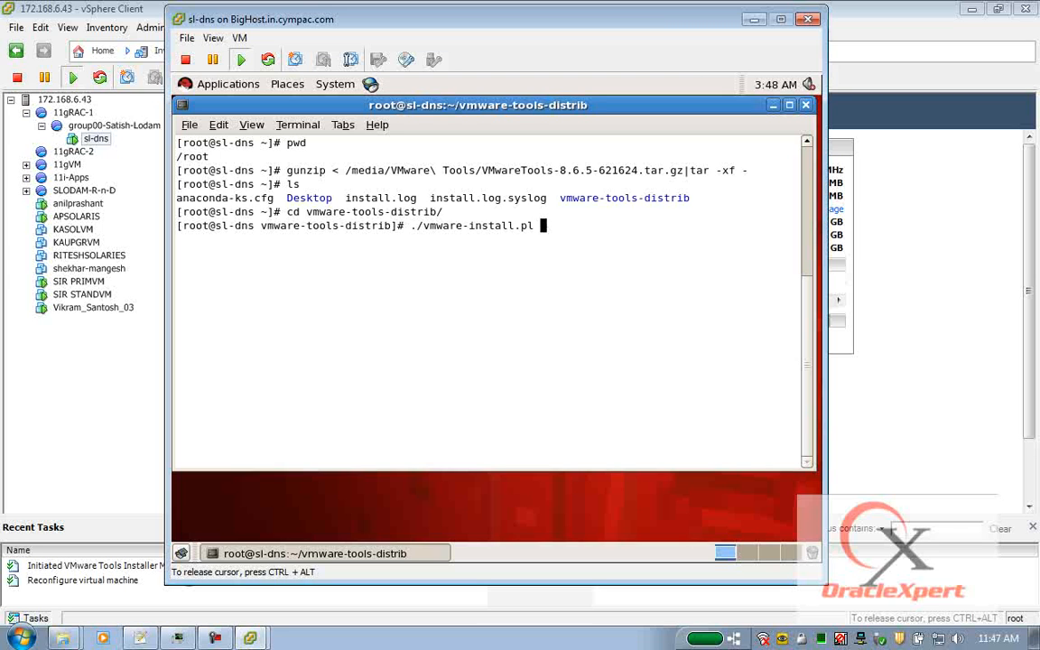
{"action": "key", "text": "Return"}
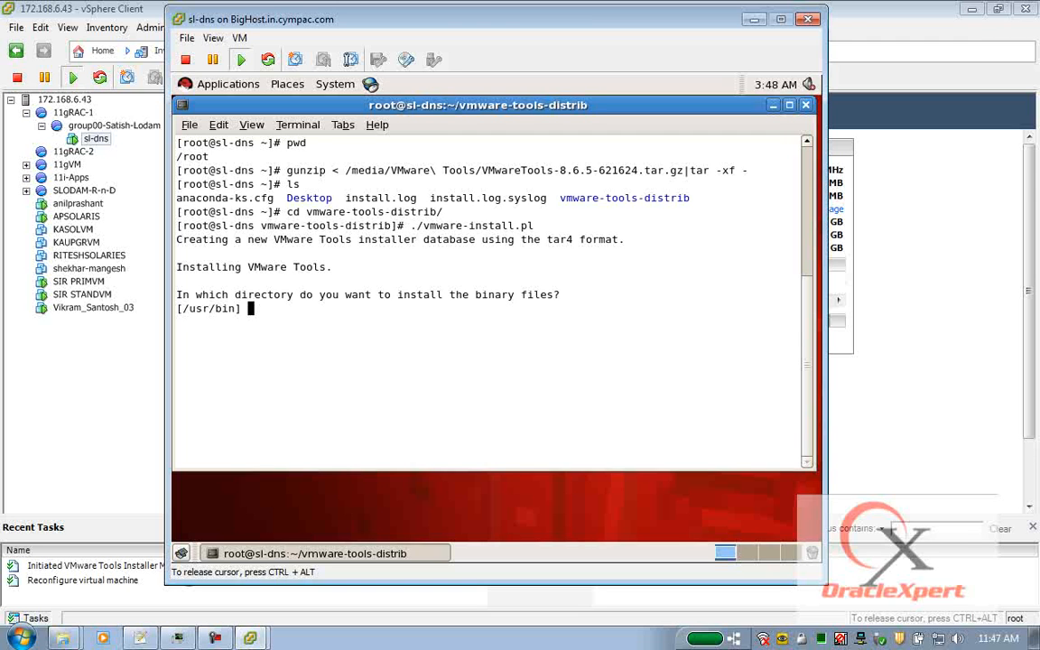
Accept all installer defaults to finish VMware Tools setup, then close the terminal.
{"action": "key", "text": "Return"}
{"action": "key", "text": "Return"}
{"action": "key", "text": "Return"}
{"action": "key", "text": "Return"}
{"action": "key", "text": "Return"}
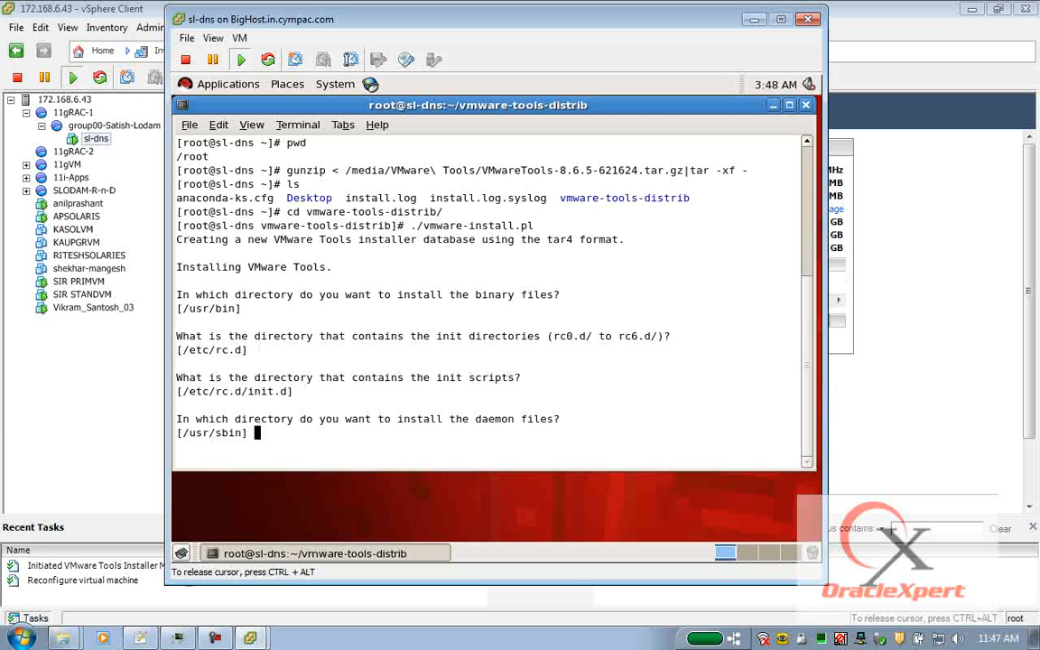
{"action": "key", "text": "Return"}
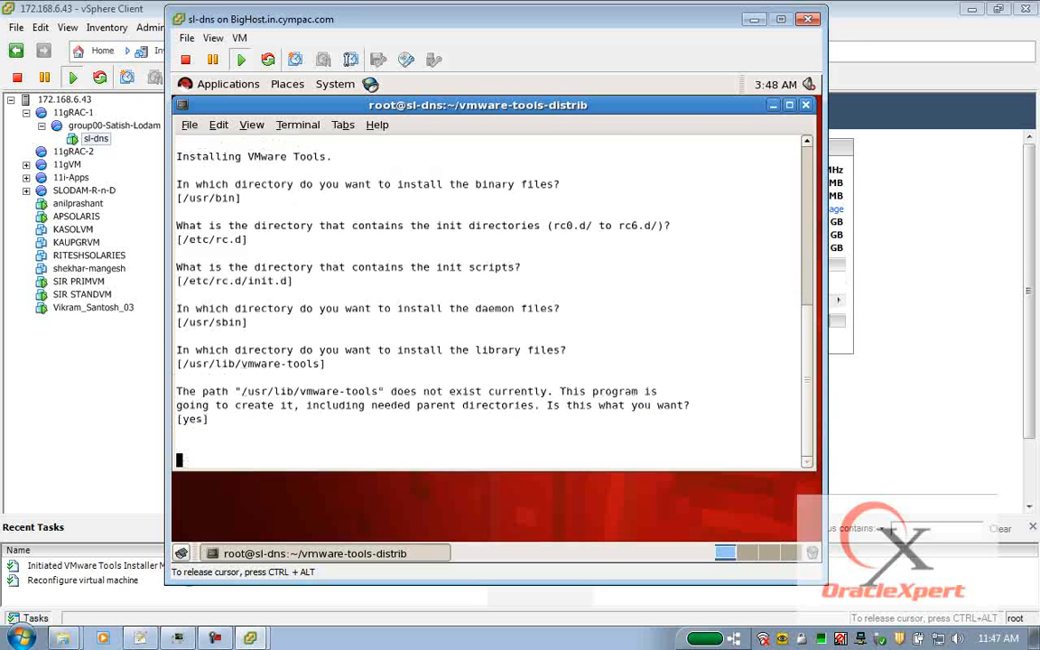
{"action": "key", "text": "Return"}
{"action": "key", "text": "Return"}
{"action": "key", "text": "Return"}
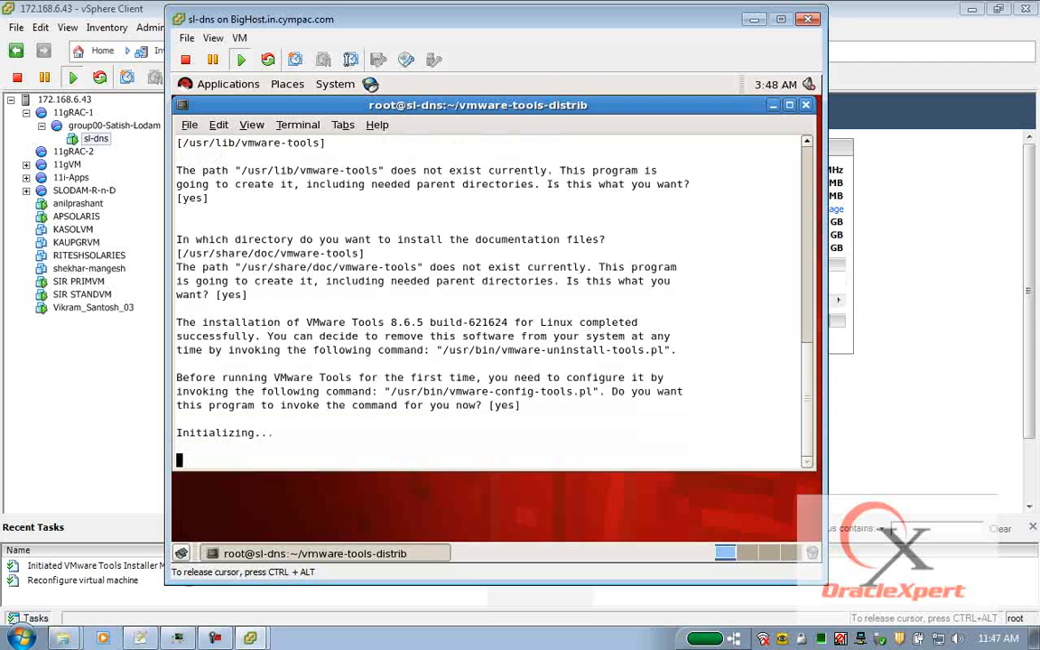
{"action": "key", "text": "Return"}
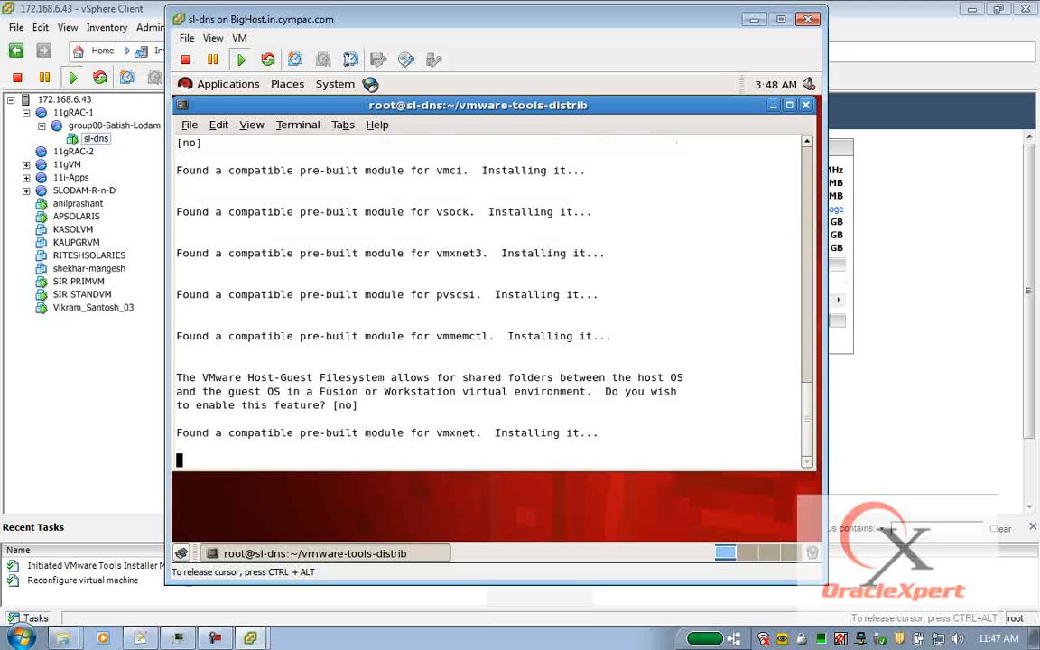
{"action": "key", "text": "Return"}
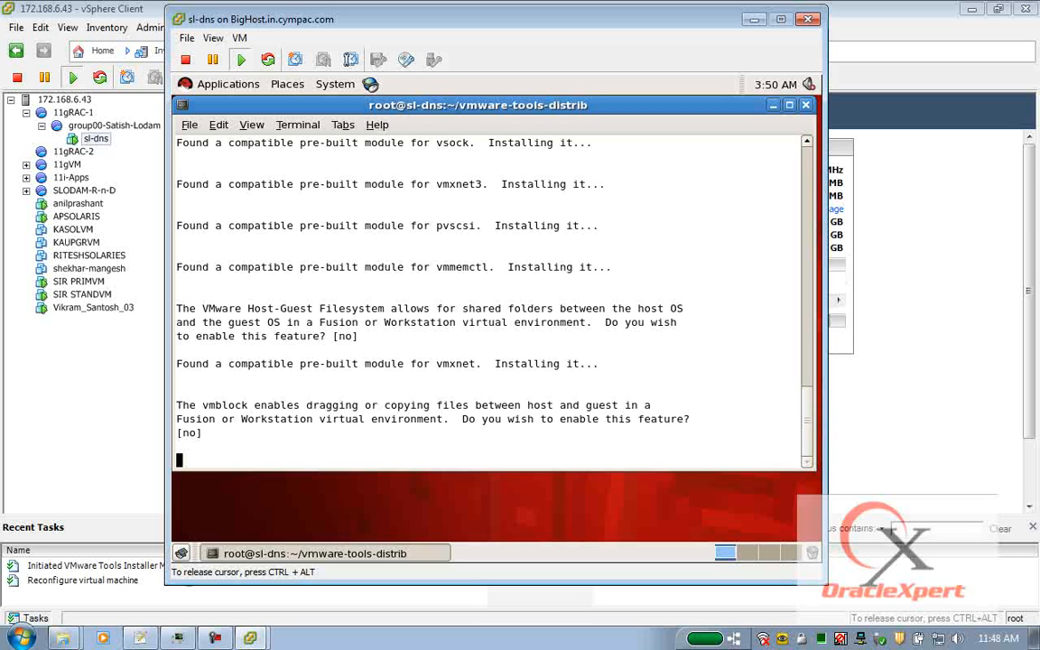
{"action": "key", "text": "Return"}
{"action": "key", "text": "Return"}
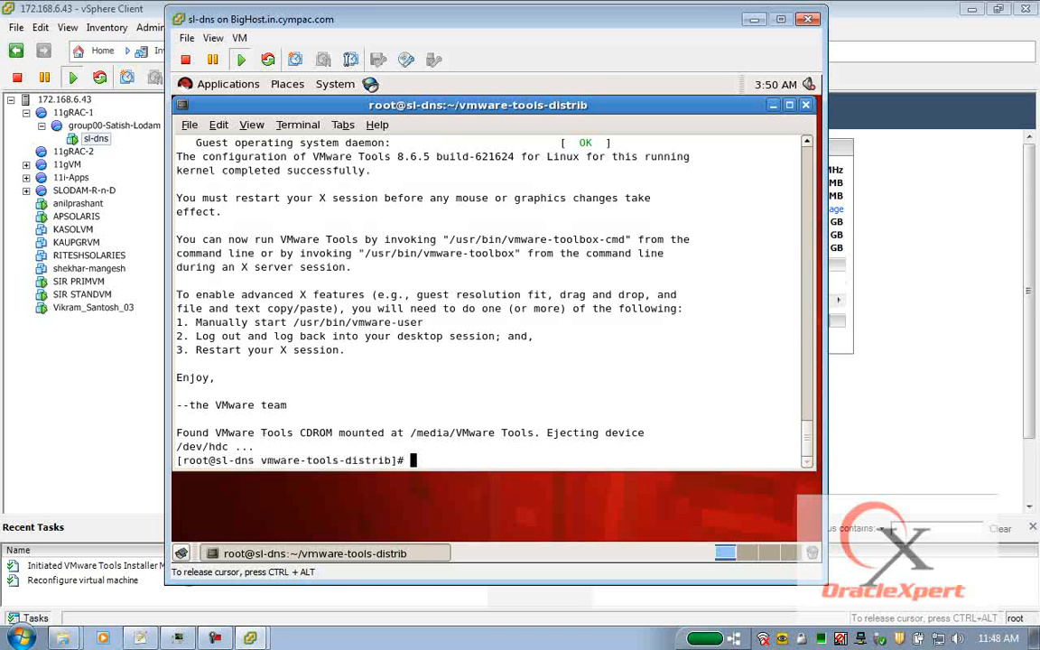
{"action": "key", "text": "Return"}
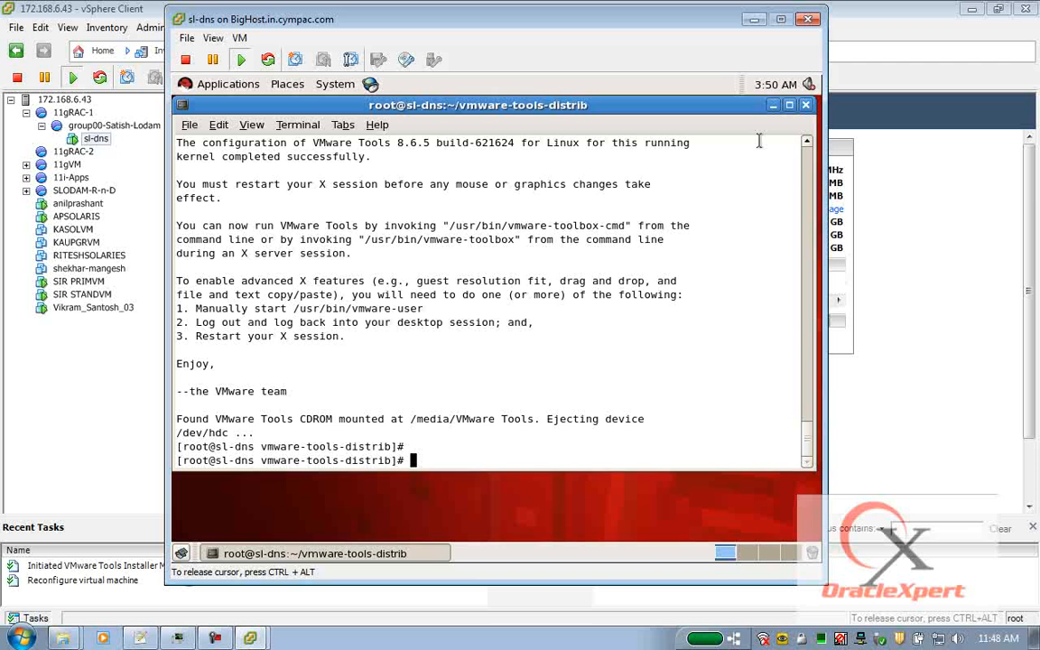
{"action": "key", "text": "ctrl+d"}
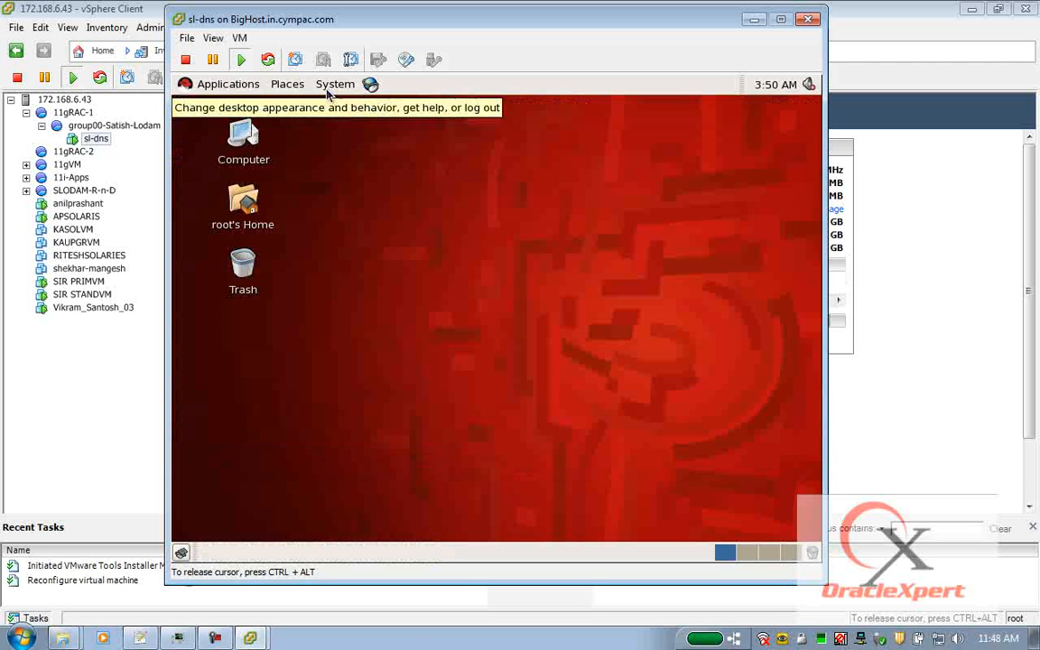
Log out of the root session on the guest.
{"action": "left_click", "coordinate": [330, 89]}
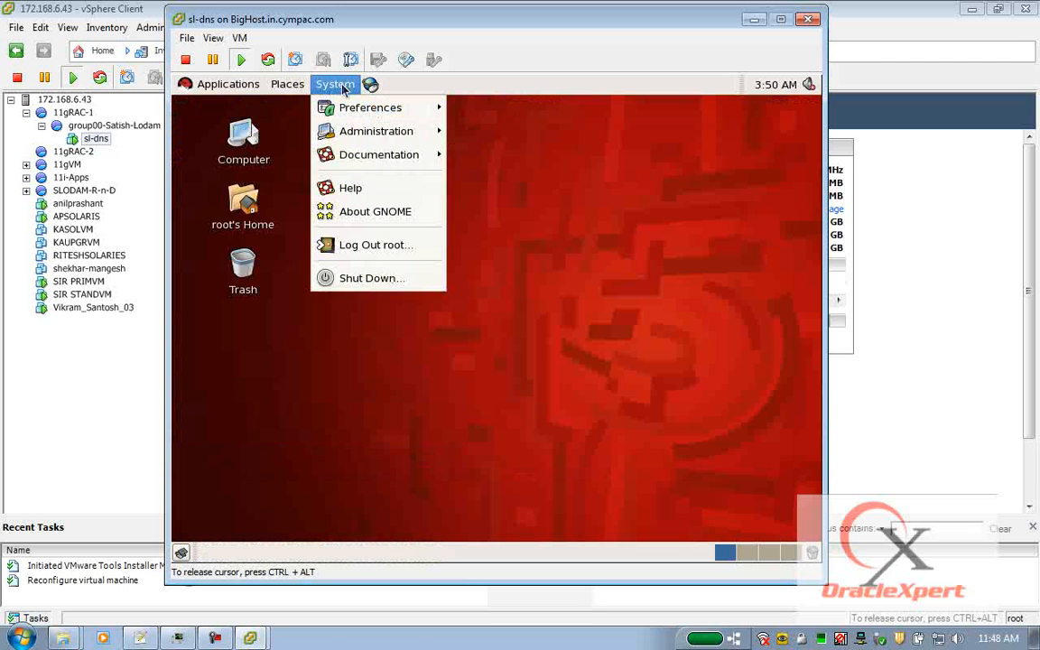
{"action": "left_click", "coordinate": [380, 248]}
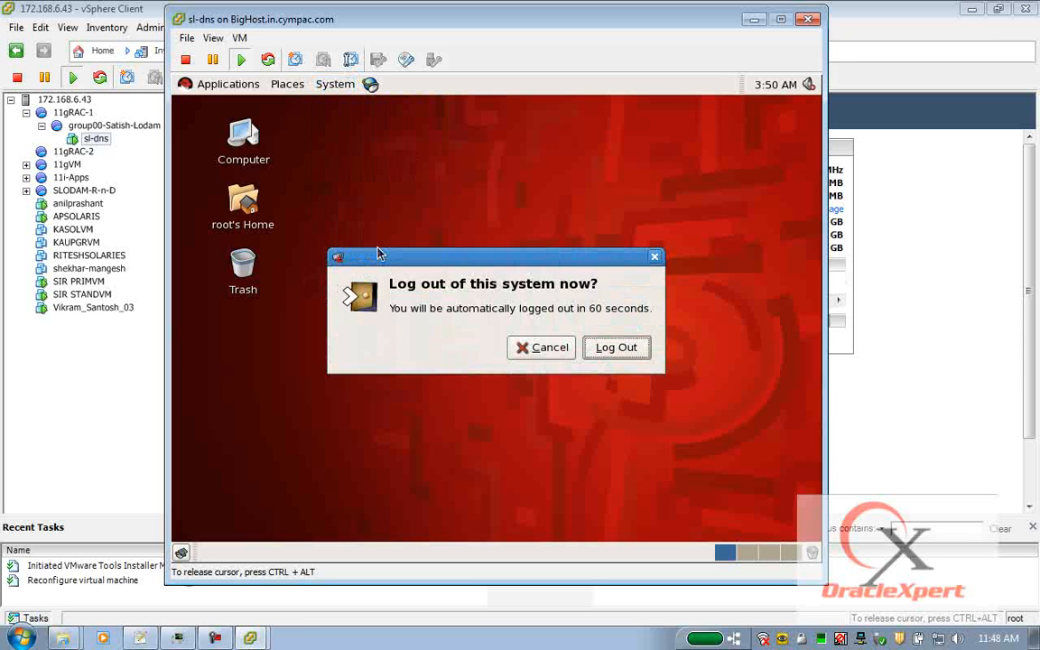
{"action": "left_click", "coordinate": [616, 349]}
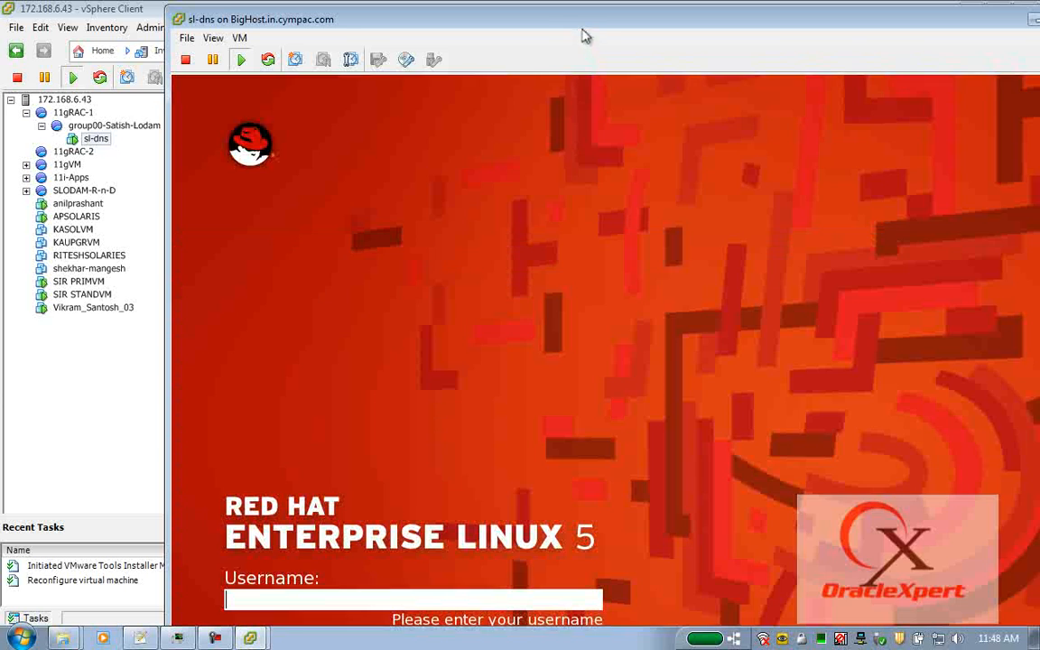
{"action": "left_click_drag", "start_coordinate": [582, 22], "coordinate": [453, 28]}
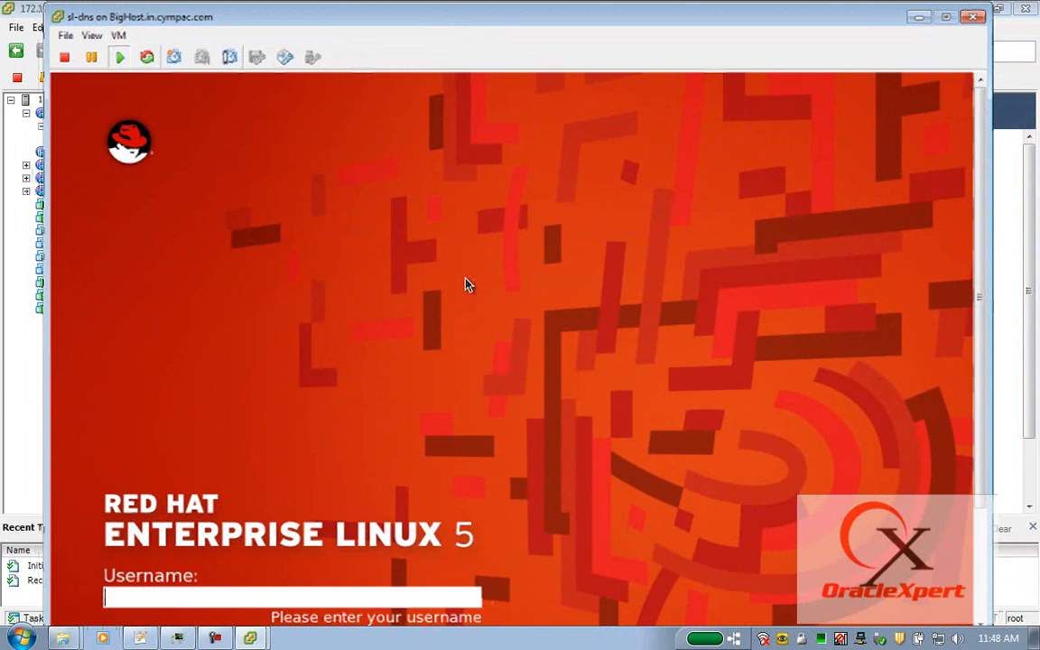
Log back in as root with the account password.
{"action": "type", "text": "root"}
{"action": "key", "text": "Return"}
{"action": "type", "text": "•••••"}
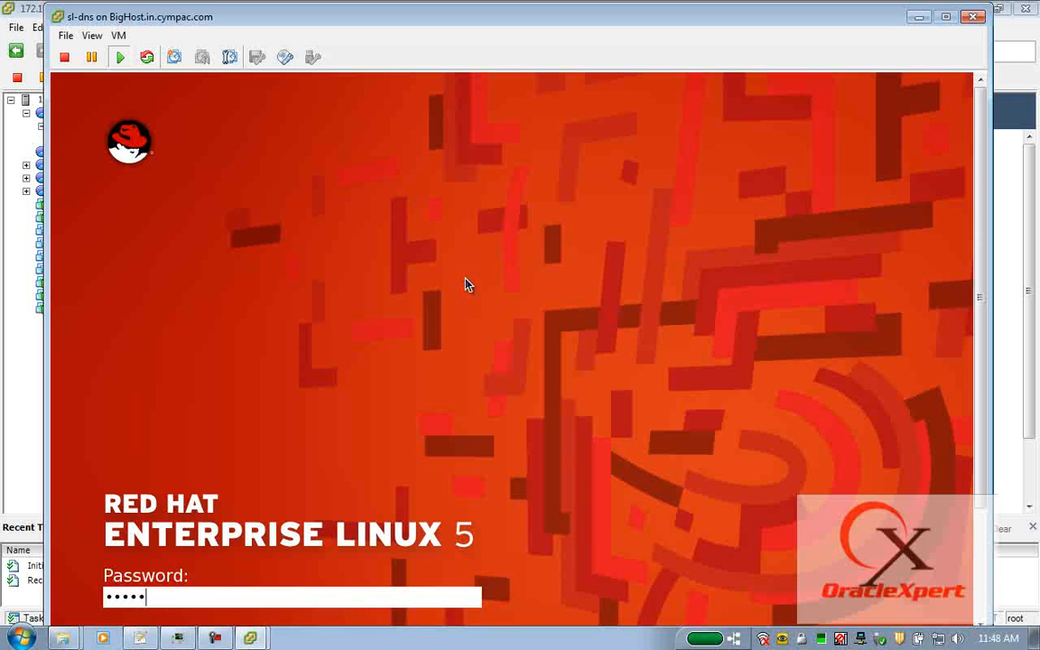
{"action": "key", "text": "Return"}
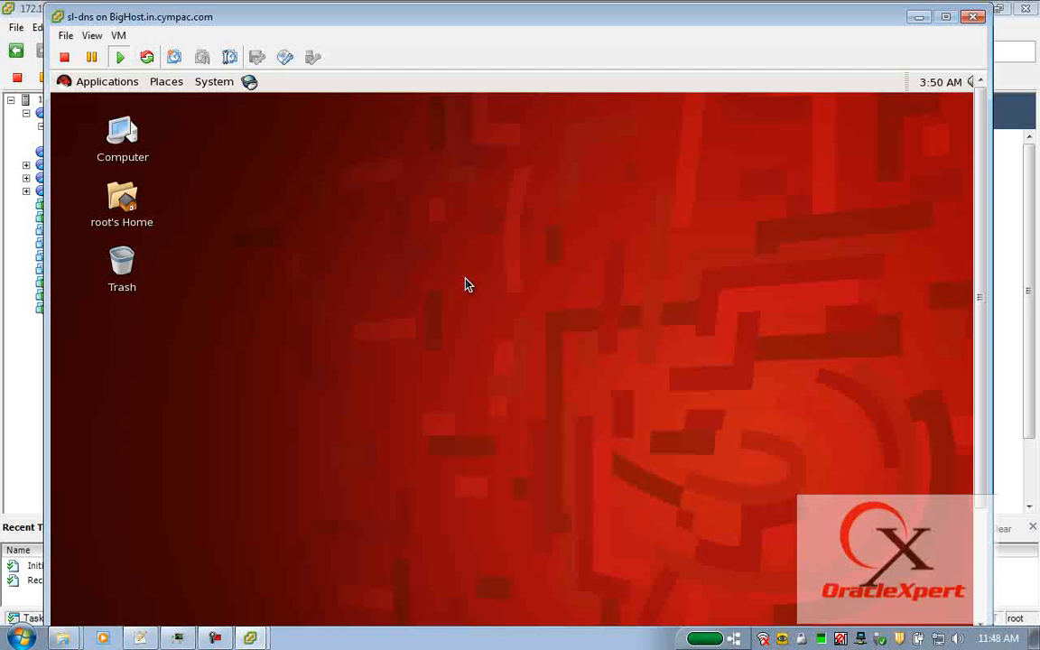
Open a terminal on the sl-dns desktop and move it higher up.
{"action": "right_click", "coordinate": [290, 177]}
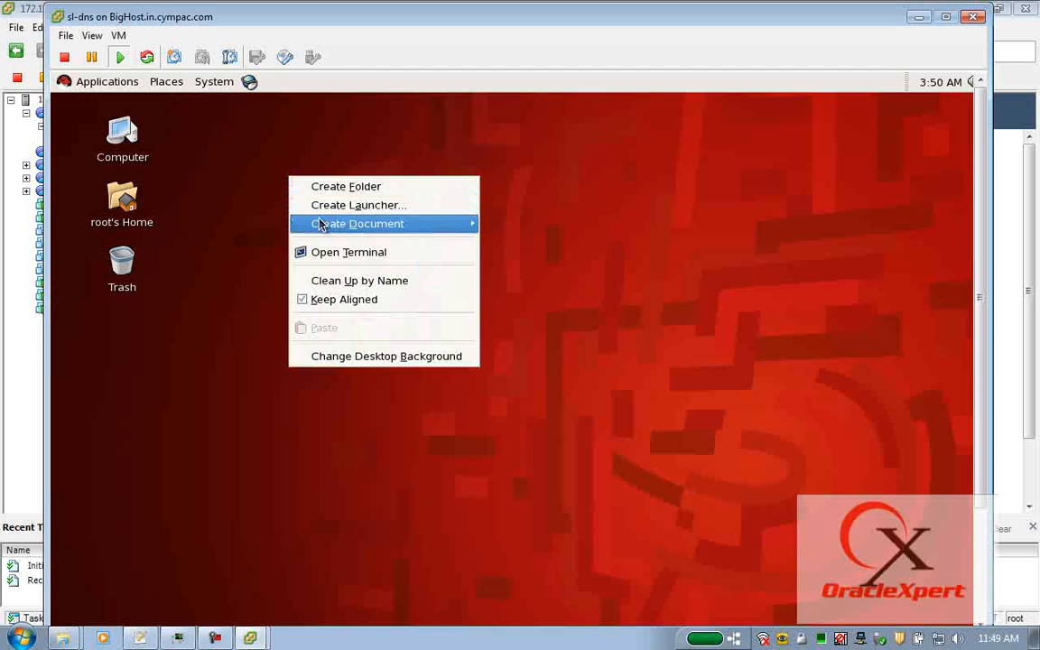
{"action": "left_click", "coordinate": [342, 254]}
{"action": "left_click_drag", "start_coordinate": [438, 195], "coordinate": [367, 100]}
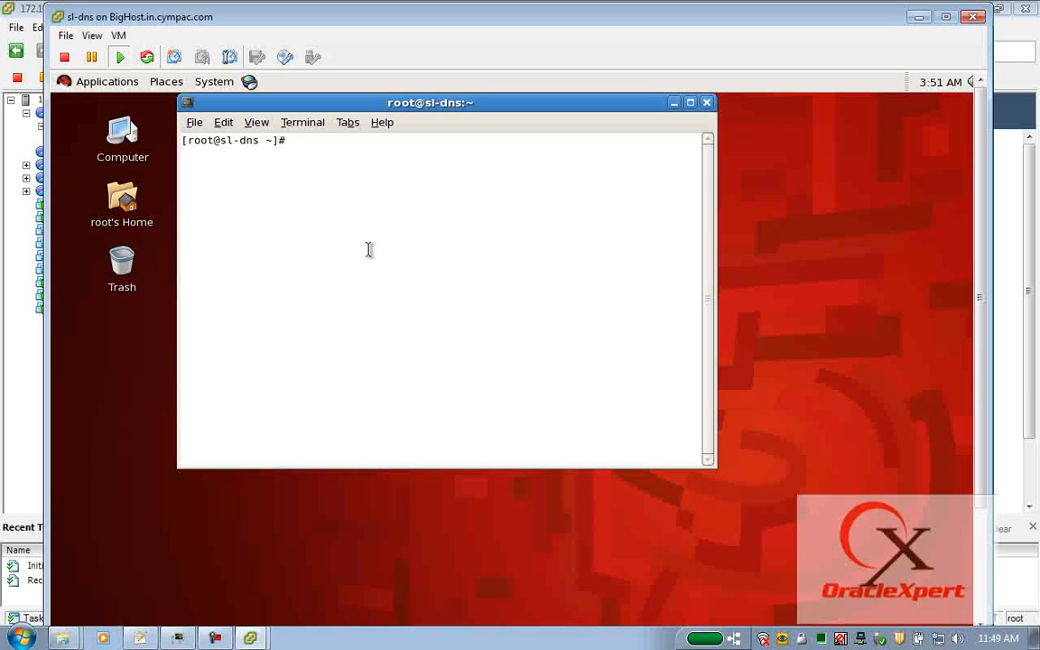
Confirm eth0 is 172.168.70.1 and the hostname is sl-dns.oraclexpert.com, then enter vi /etc/hosts.
{"action": "type", "text": "ifconfig eth0"}
{"action": "key", "text": "Return"}
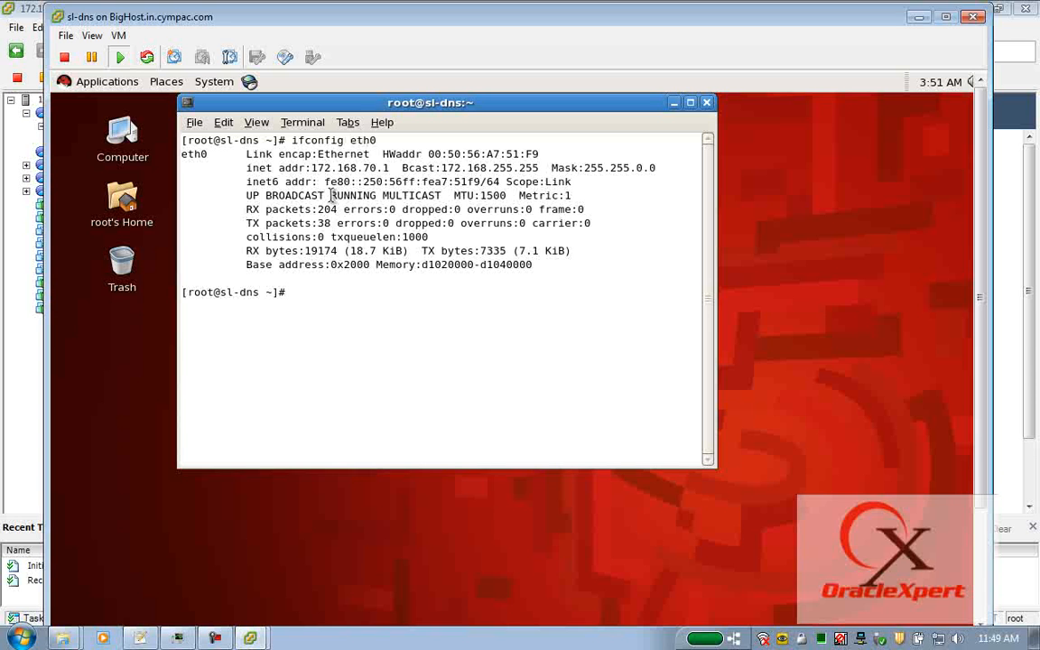
{"action": "left_click_drag", "start_coordinate": [379, 168], "coordinate": [390, 169]}
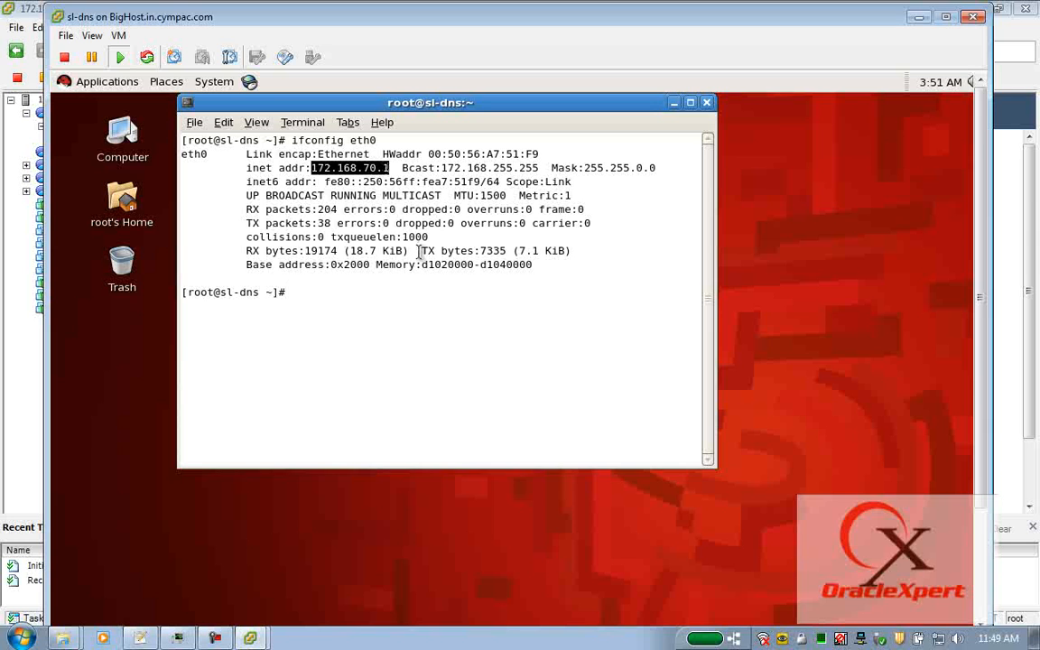
{"action": "type", "text": "hostname"}
{"action": "key", "text": "Return"}
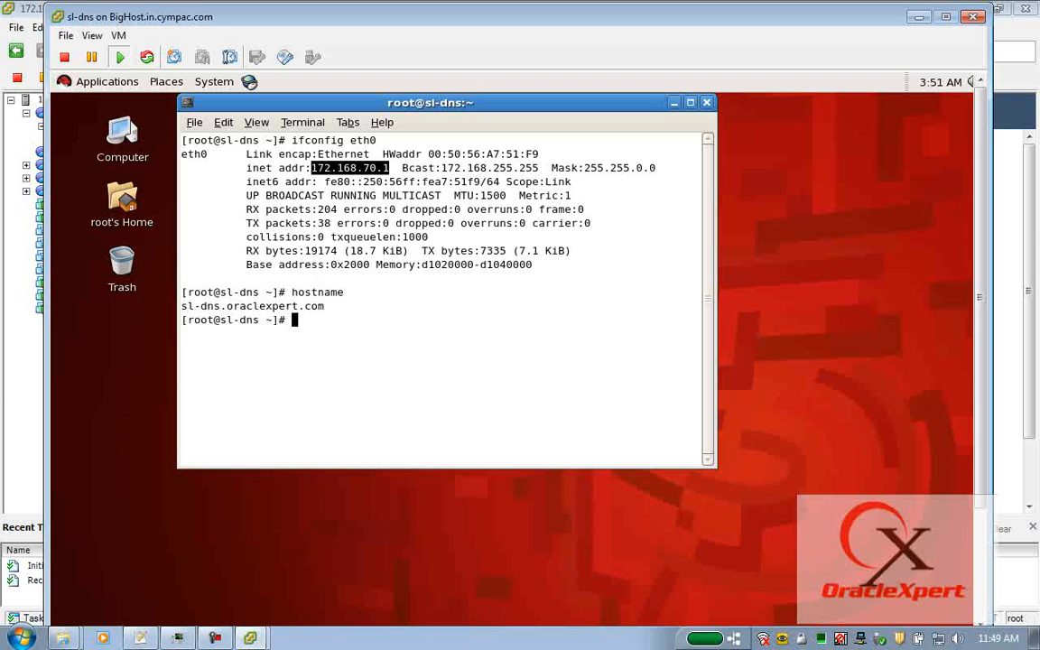
{"action": "double_click", "coordinate": [298, 293]}
{"action": "double_click", "coordinate": [253, 306]}
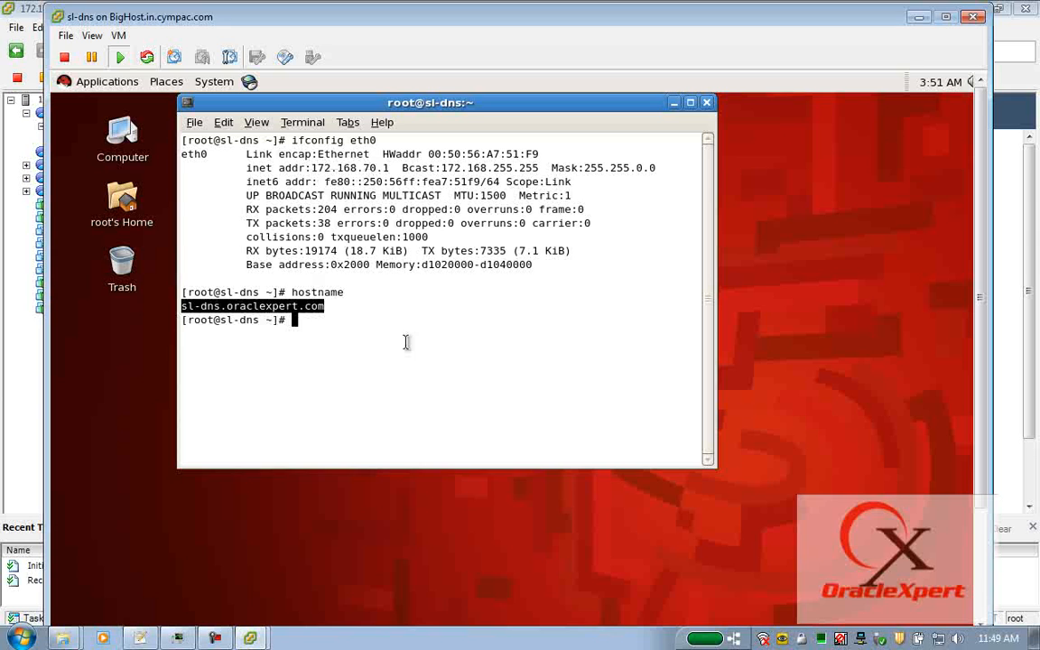
{"action": "type", "text": "vi /etc/hosts"}
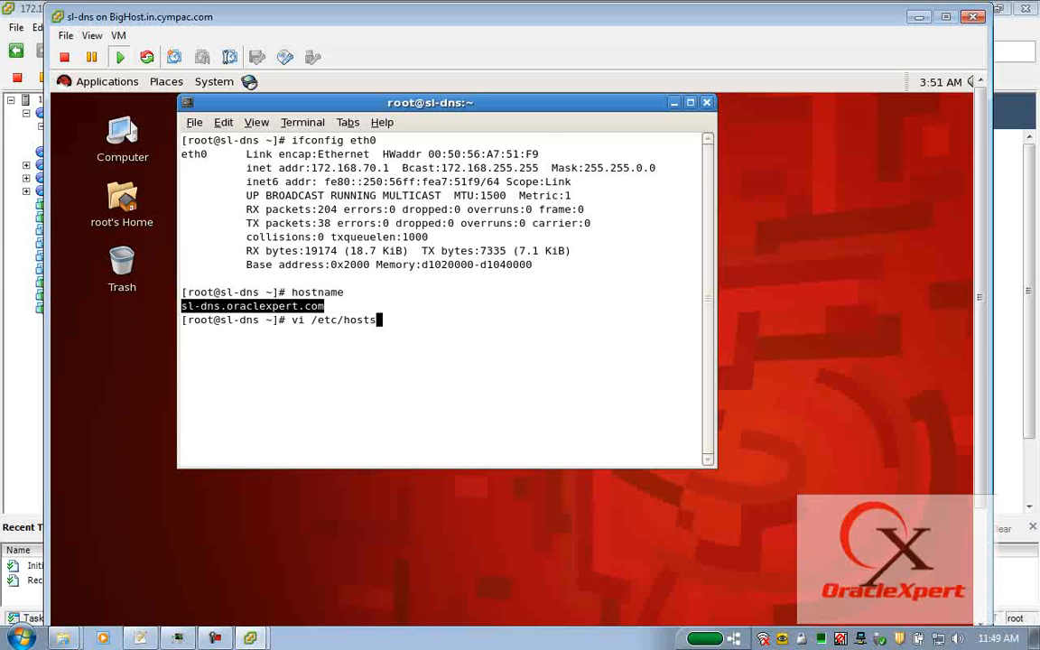
Open /etc/hosts in vi and delete the ::1 localhost6 line.
{"action": "key", "text": "Return"}
{"action": "left_click", "coordinate": [184, 168]}
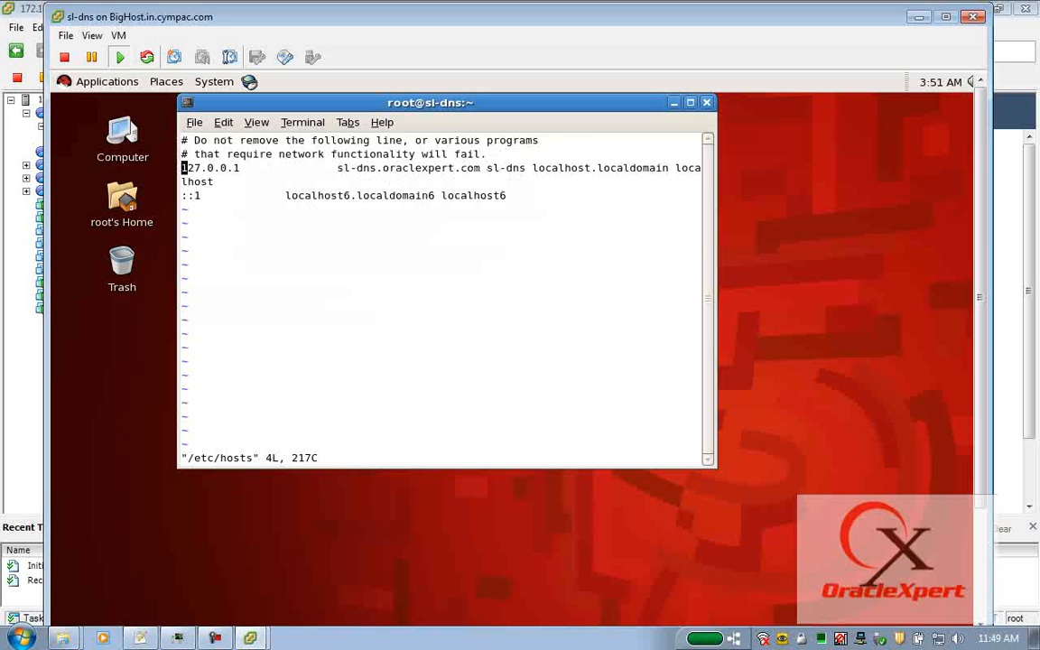
{"action": "left_click_drag", "start_coordinate": [714, 214], "coordinate": [965, 197]}
{"action": "key", "text": "Down"}
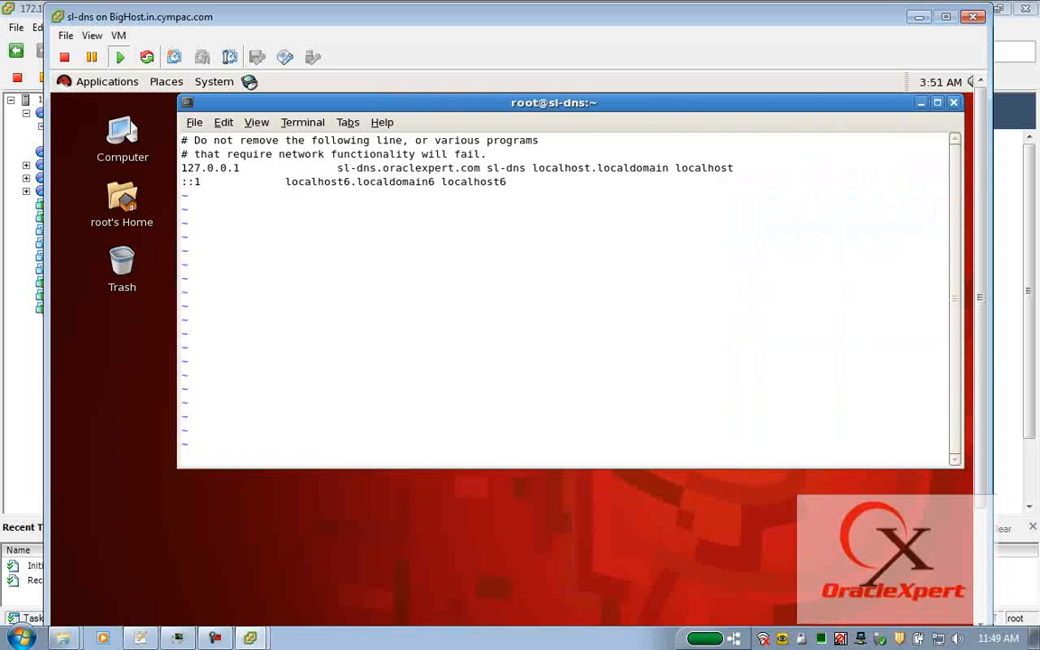
{"action": "key", "text": "d"}
{"action": "key", "text": "d"}
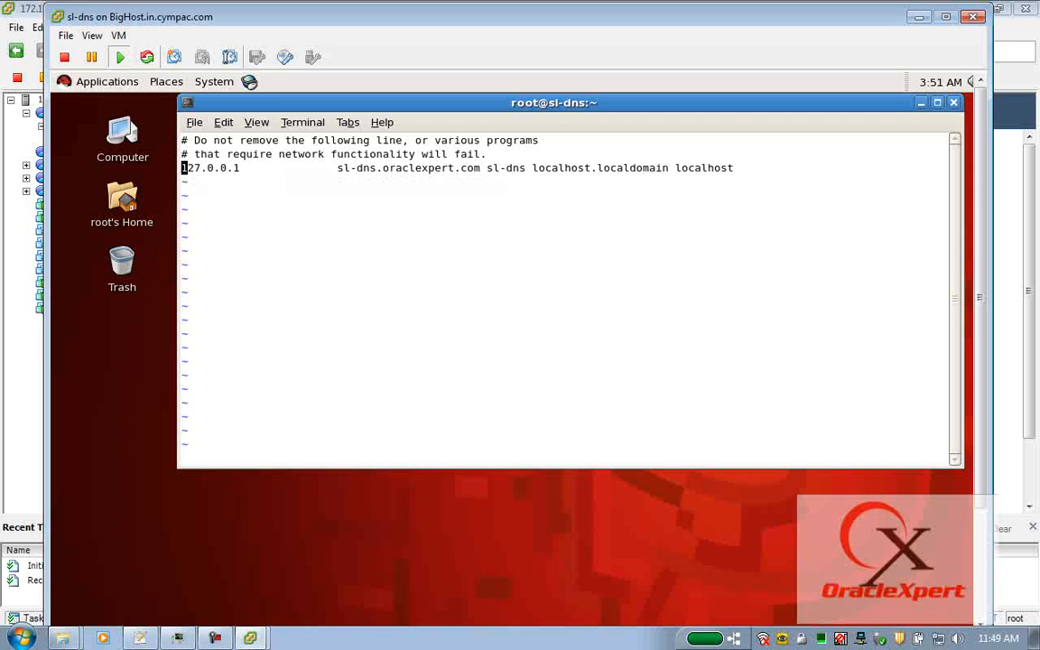
Add a 172.168.70.1 line mapping to sl-dns.oraclexpert.com sl-dns.
{"action": "type", "text": "o"}
{"action": "type", "text": "172."}
{"action": "type", "text": "168.70.1"}
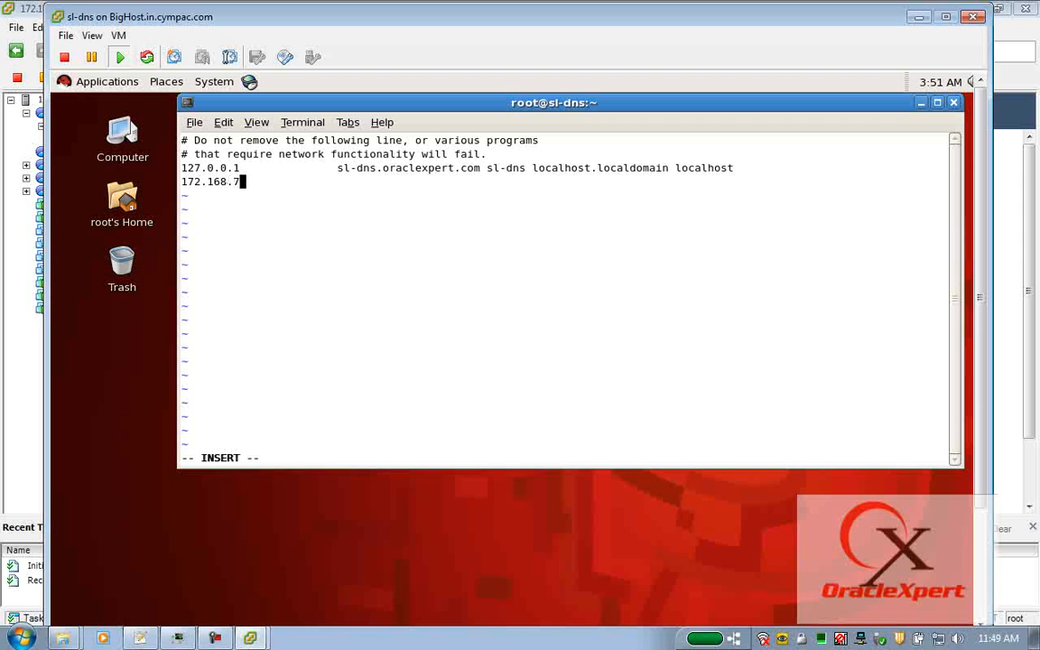
{"action": "key", "text": "Tab"}
{"action": "key", "text": "Tab"}
{"action": "left_click_drag", "start_coordinate": [338, 169], "coordinate": [522, 169]}
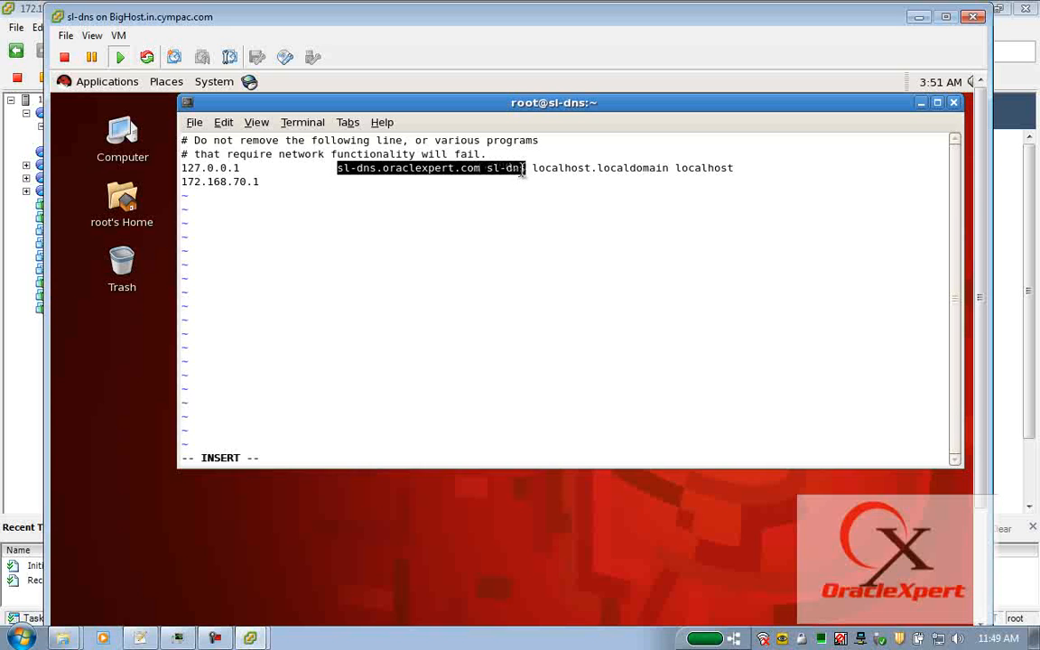
{"action": "middle_click", "coordinate": [341, 180]}
Remove the hostnames from the 127.0.0.1 line and quit vi.
{"action": "key", "text": "Escape"}
{"action": "key", "text": "Up"}
{"action": "key", "text": "Left"}
{"action": "key", "text": "Left"}
{"action": "key", "text": "Left"}
{"action": "key", "text": "Left"}
{"action": "key", "text": "Left"}
{"action": "key", "text": "Left"}
{"action": "key", "text": "Left"}
{"action": "key", "text": "Left"}
{"action": "key", "text": "Left"}
{"action": "key", "text": "Left"}
{"action": "key", "text": "Left"}
{"action": "key", "text": "Left"}
{"action": "key", "text": "Left"}
{"action": "key", "text": "Left"}
{"action": "key", "text": "Left"}
{"action": "key", "text": "Left"}
{"action": "key", "text": "Left"}
{"action": "key", "text": "Left"}
{"action": "key", "text": "Left"}
{"action": "key", "text": "Left"}
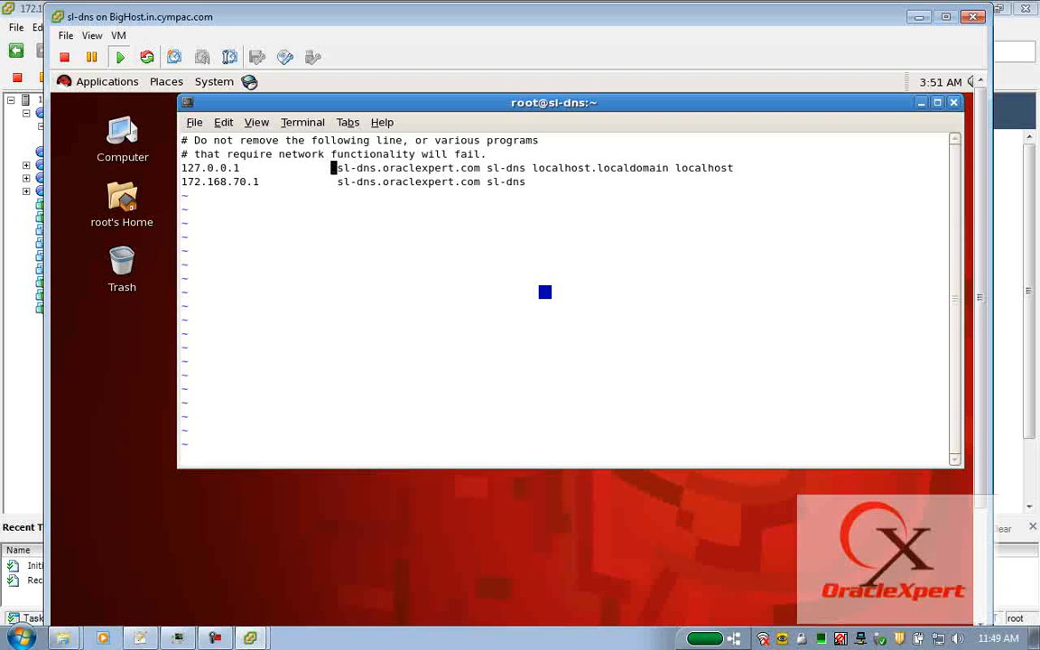
{"action": "key", "text": "x"}
{"action": "key", "text": "x"}
{"action": "key", "text": "x"}
{"action": "key", "text": "x"}
{"action": "key", "text": "x"}
{"action": "key", "text": "x"}
{"action": "key", "text": "x"}
{"action": "key", "text": "x"}
{"action": "key", "text": "x"}
{"action": "key", "text": "x"}
{"action": "key", "text": "x"}
{"action": "key", "text": "x"}
{"action": "key", "text": "x"}
{"action": "key", "text": "x"}
{"action": "key", "text": "x"}
{"action": "key", "text": "x"}
{"action": "key", "text": "x"}
{"action": "key", "text": "x"}
{"action": "key", "text": "x"}
{"action": "key", "text": "x"}
{"action": "key", "text": "x"}
{"action": "key", "text": "x"}
{"action": "key", "text": "x"}
{"action": "key", "text": "x"}
{"action": "key", "text": "x"}
{"action": "key", "text": "x"}
{"action": "key", "text": "x"}
{"action": "key", "text": "x"}
{"action": "key", "text": "x"}
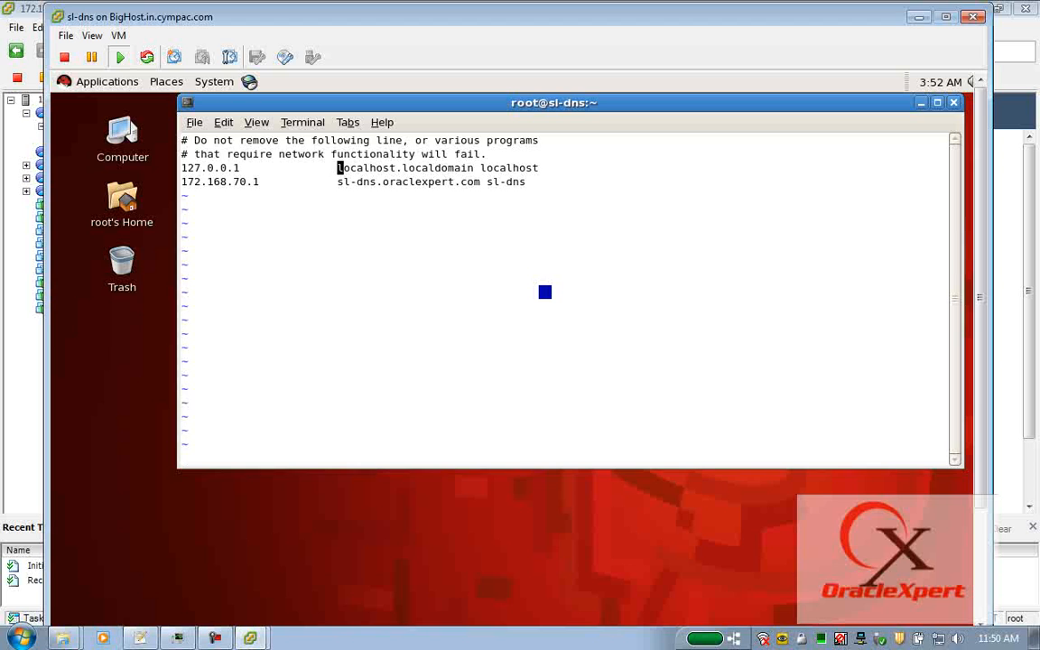
{"action": "type", "text": ":q"}
{"action": "key", "text": "Return"}
Restart the network with service network restart.
{"action": "type", "text": "service netwro"}
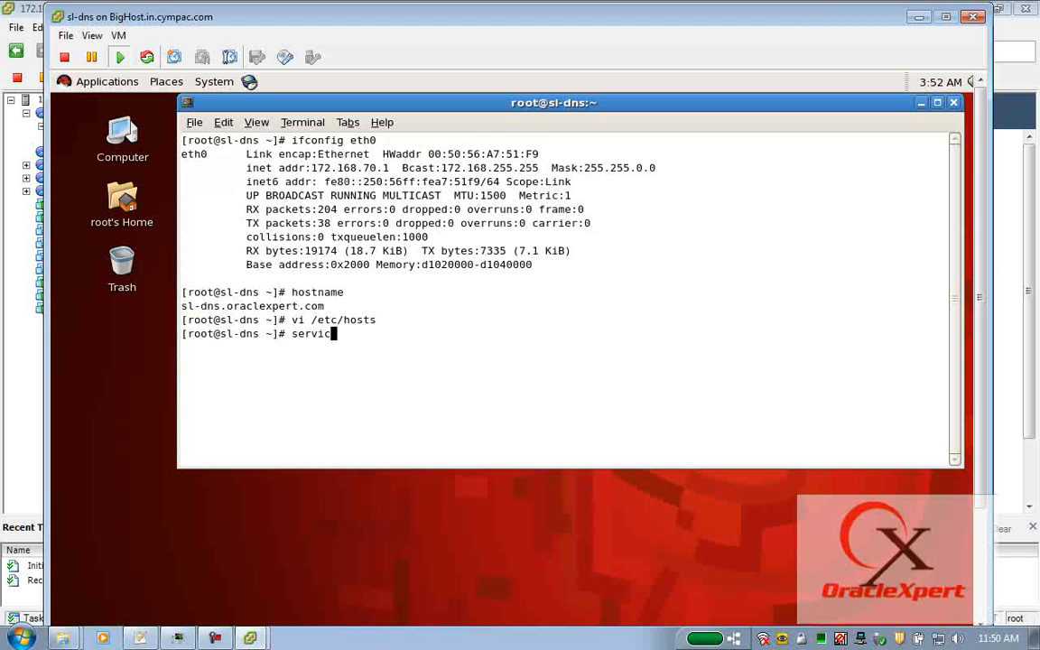
{"action": "key", "text": "BackSpace"}
{"action": "key", "text": "BackSpace"}
{"action": "type", "text": "ork restart"}
{"action": "key", "text": "Return"}
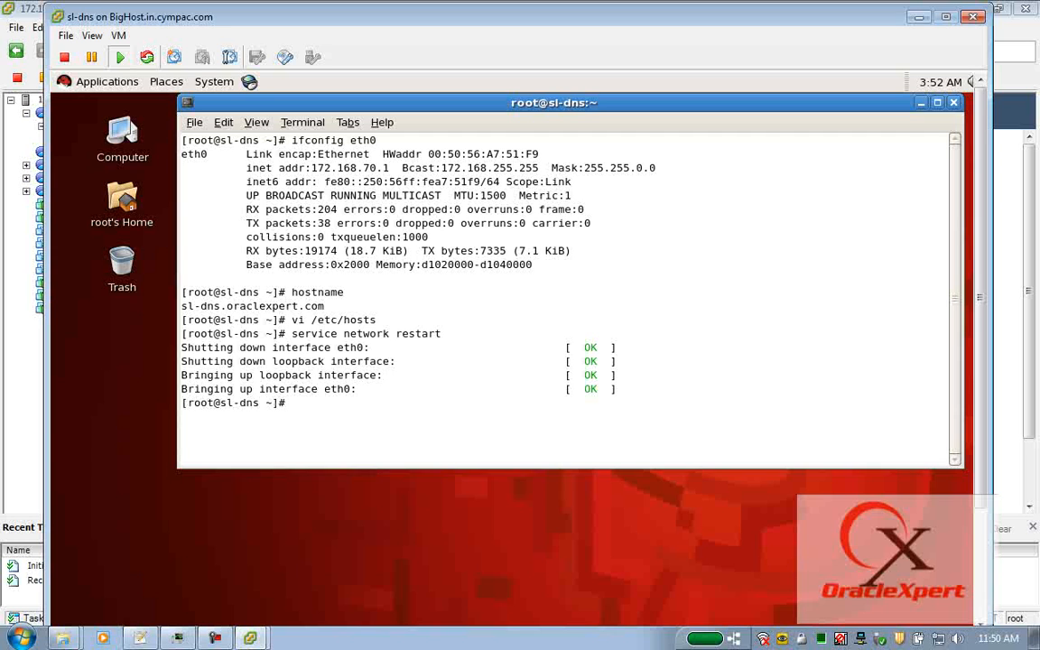
Clear the screen and list disk usage with df -h.
{"action": "type", "text": "clear"}
{"action": "key", "text": "Return"}
{"action": "type", "text": "df -h"}
{"action": "key", "text": "Return"}
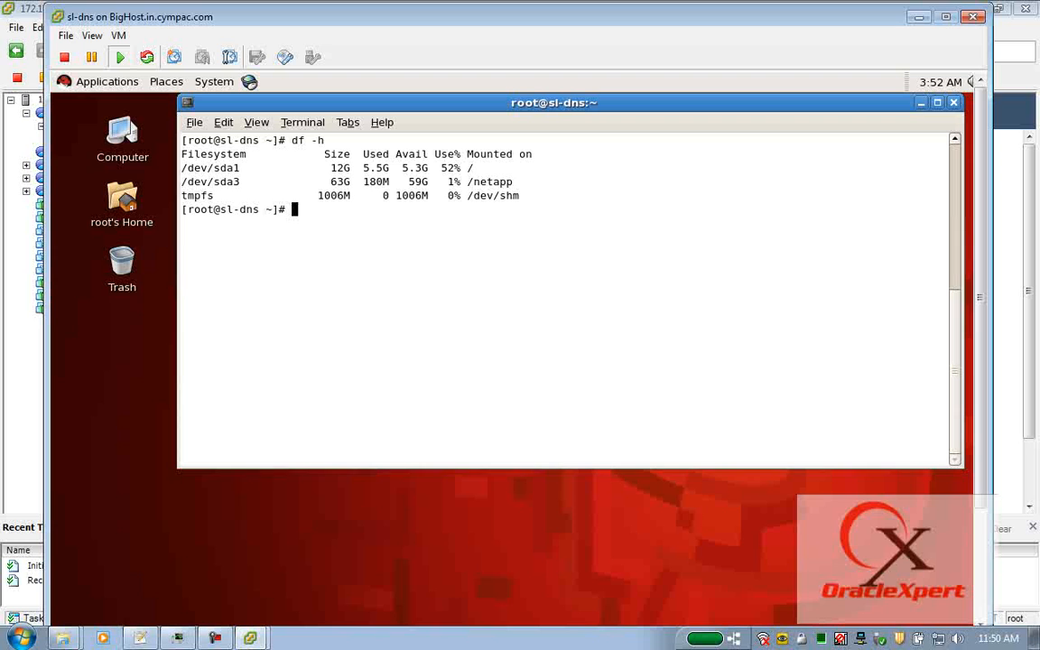
Halt sl-dns, release the console with Ctrl+Alt and move it right to show the inventory.
{"action": "type", "text": "halt"}
{"action": "key", "text": "Return"}
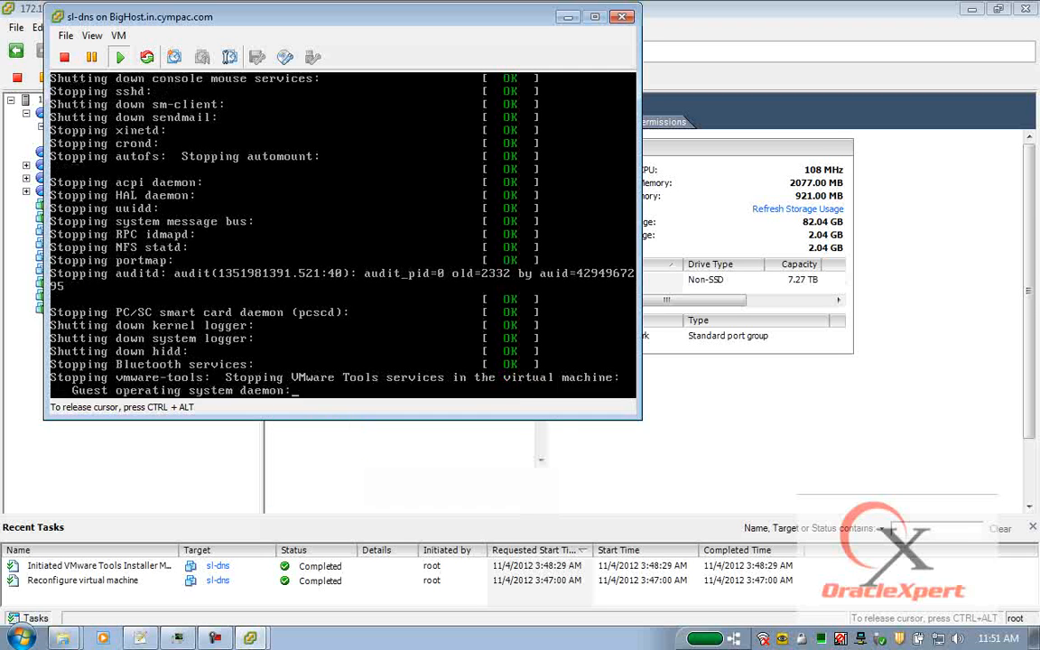
{"action": "key", "text": "ctrl+alt"}
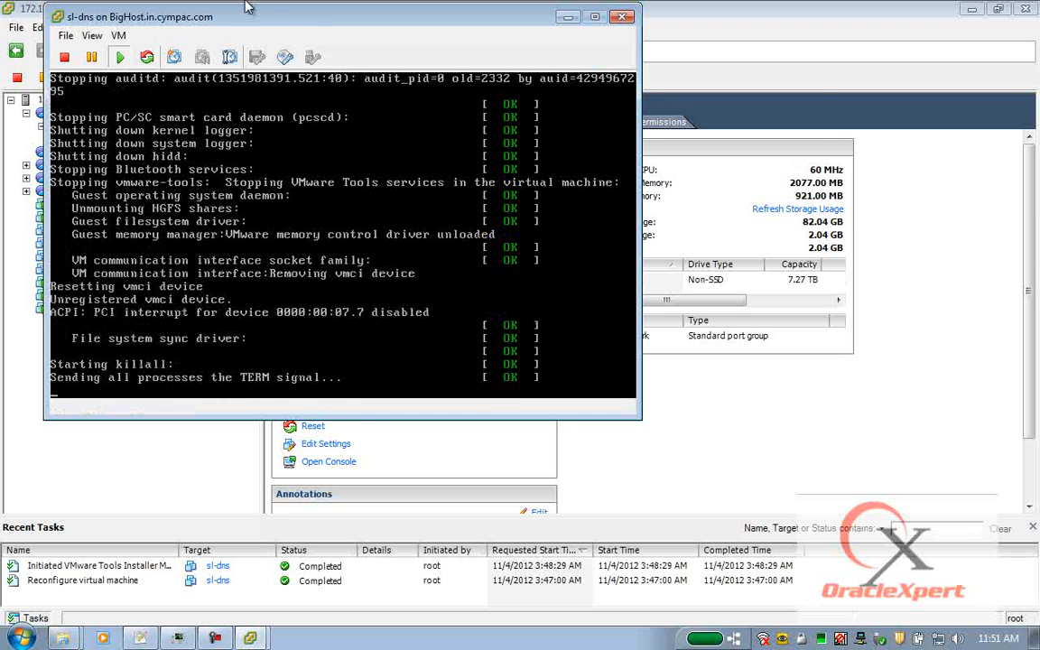
{"action": "left_click_drag", "start_coordinate": [239, 18], "coordinate": [492, 39]}
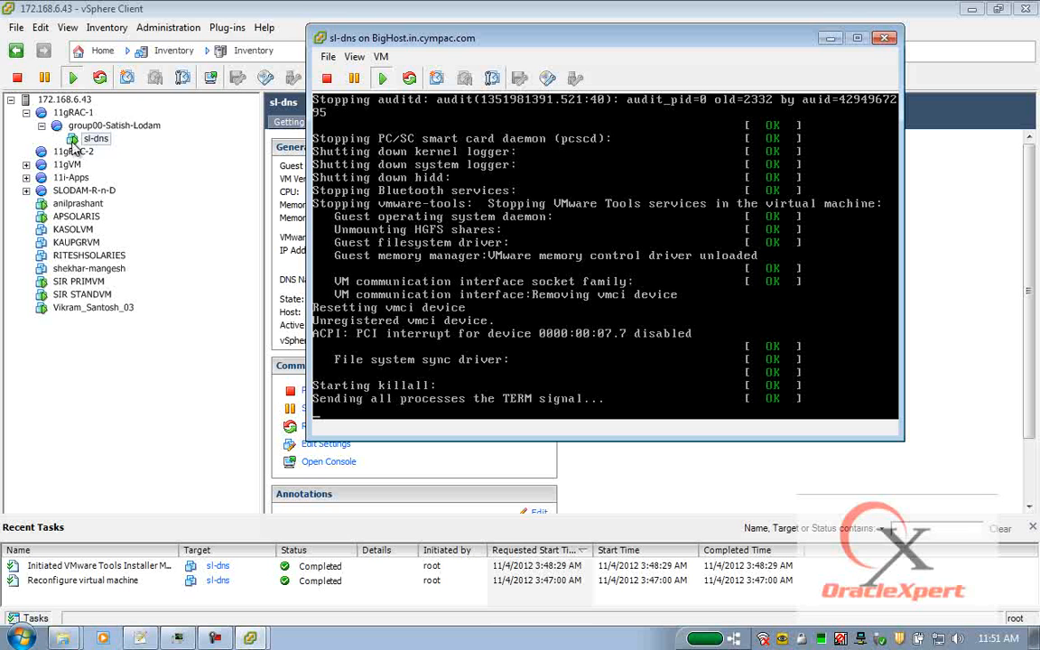